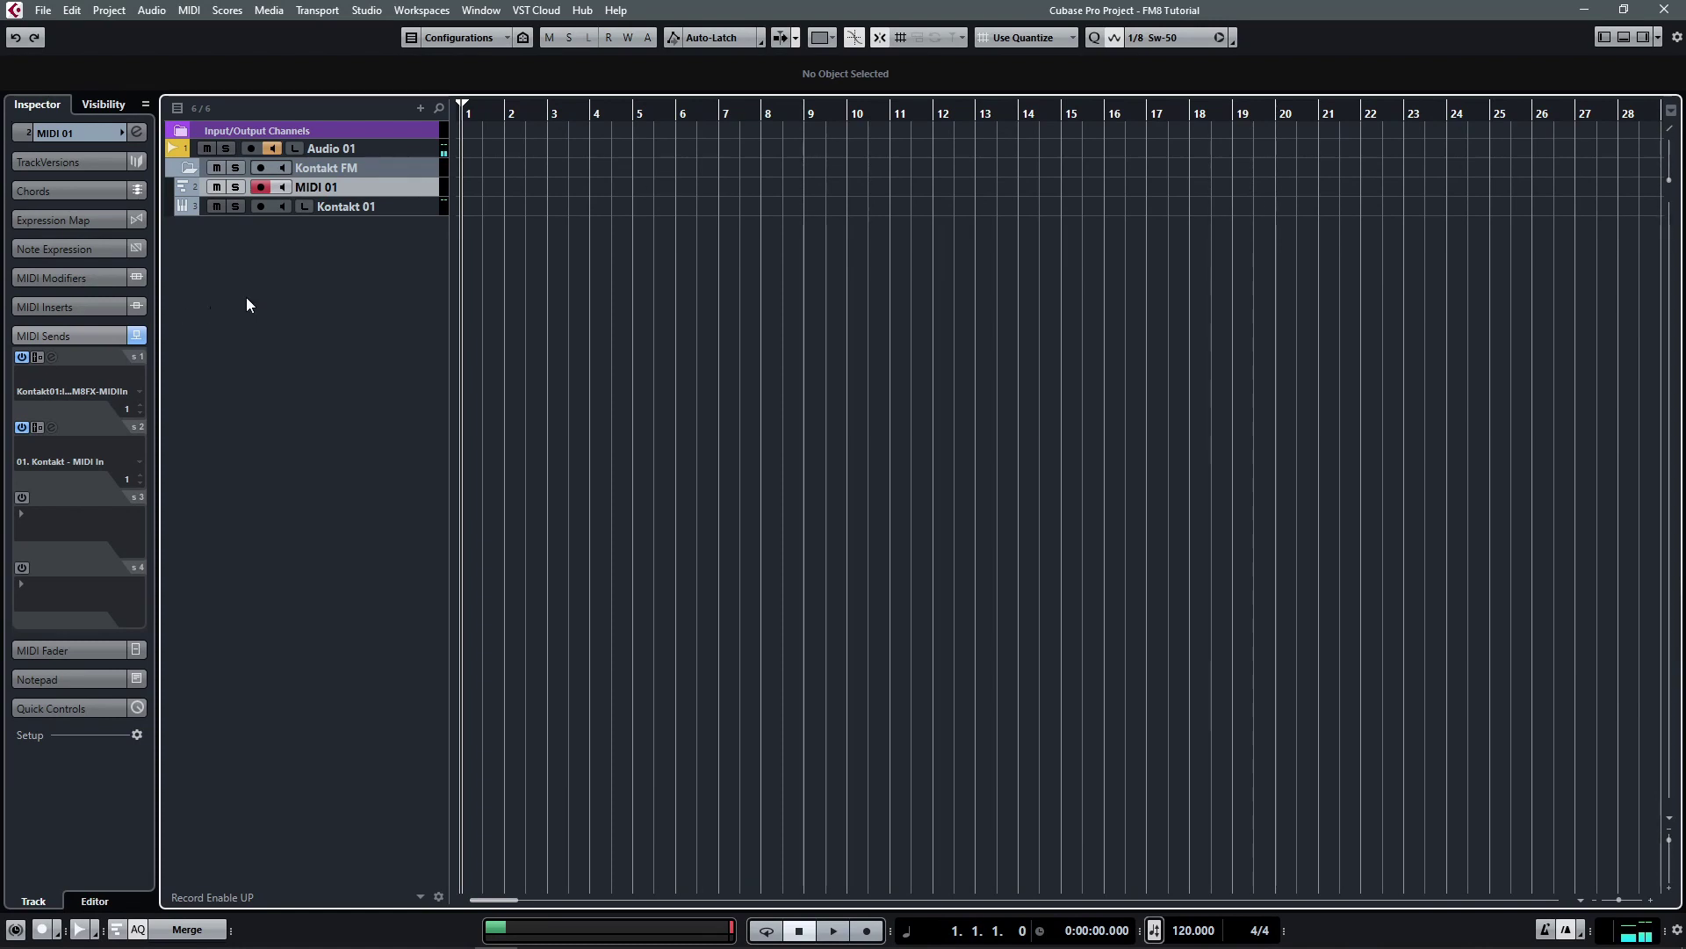
Select the Kontakt 01 track so the Inspector shows its FM8 FX audio insert.
left_click(328, 212)
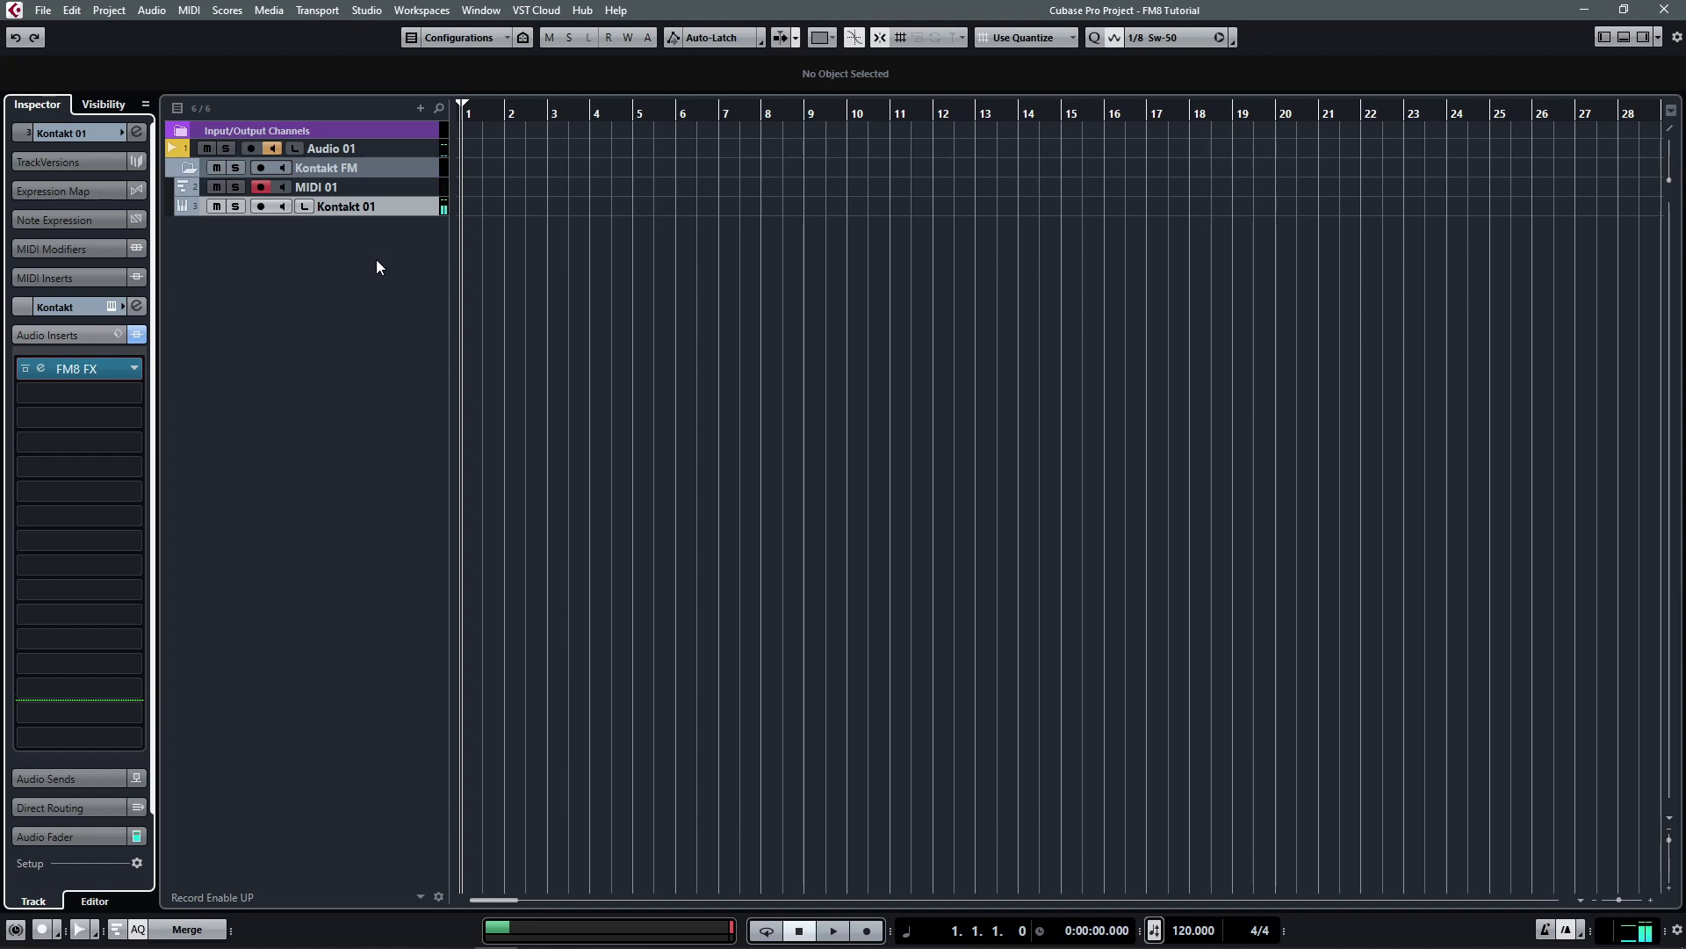
Create an empty Sampler Track 01 using Add Sampler Track from the track list.
right_click(310, 231)
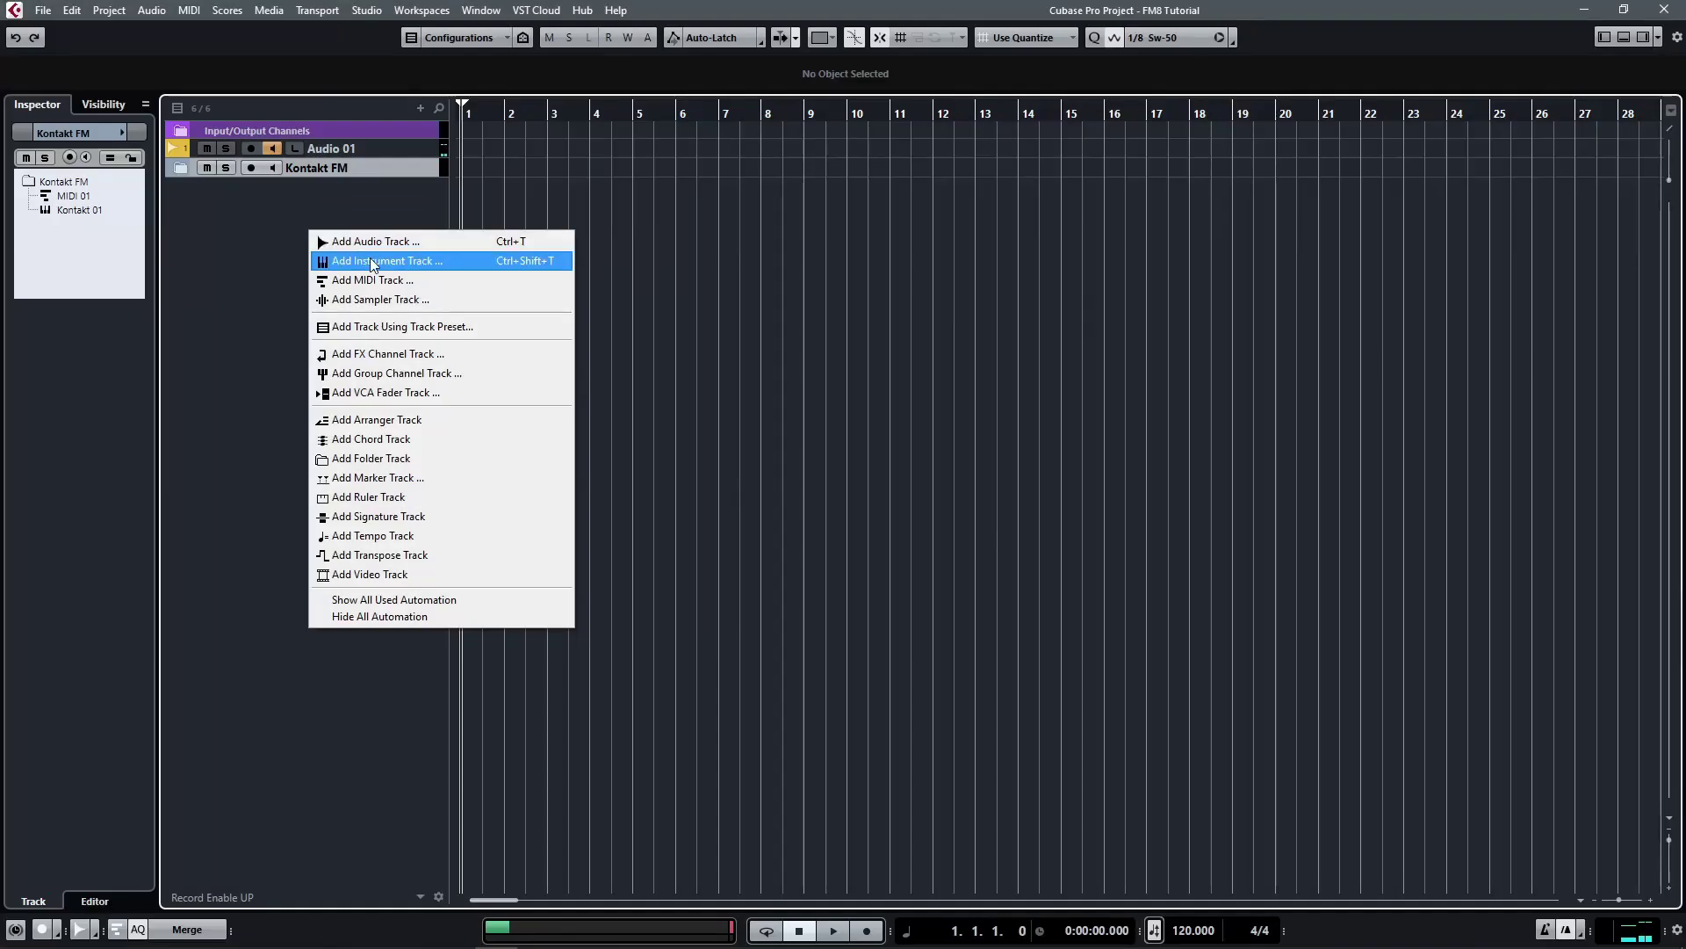
left_click(1046, 367)
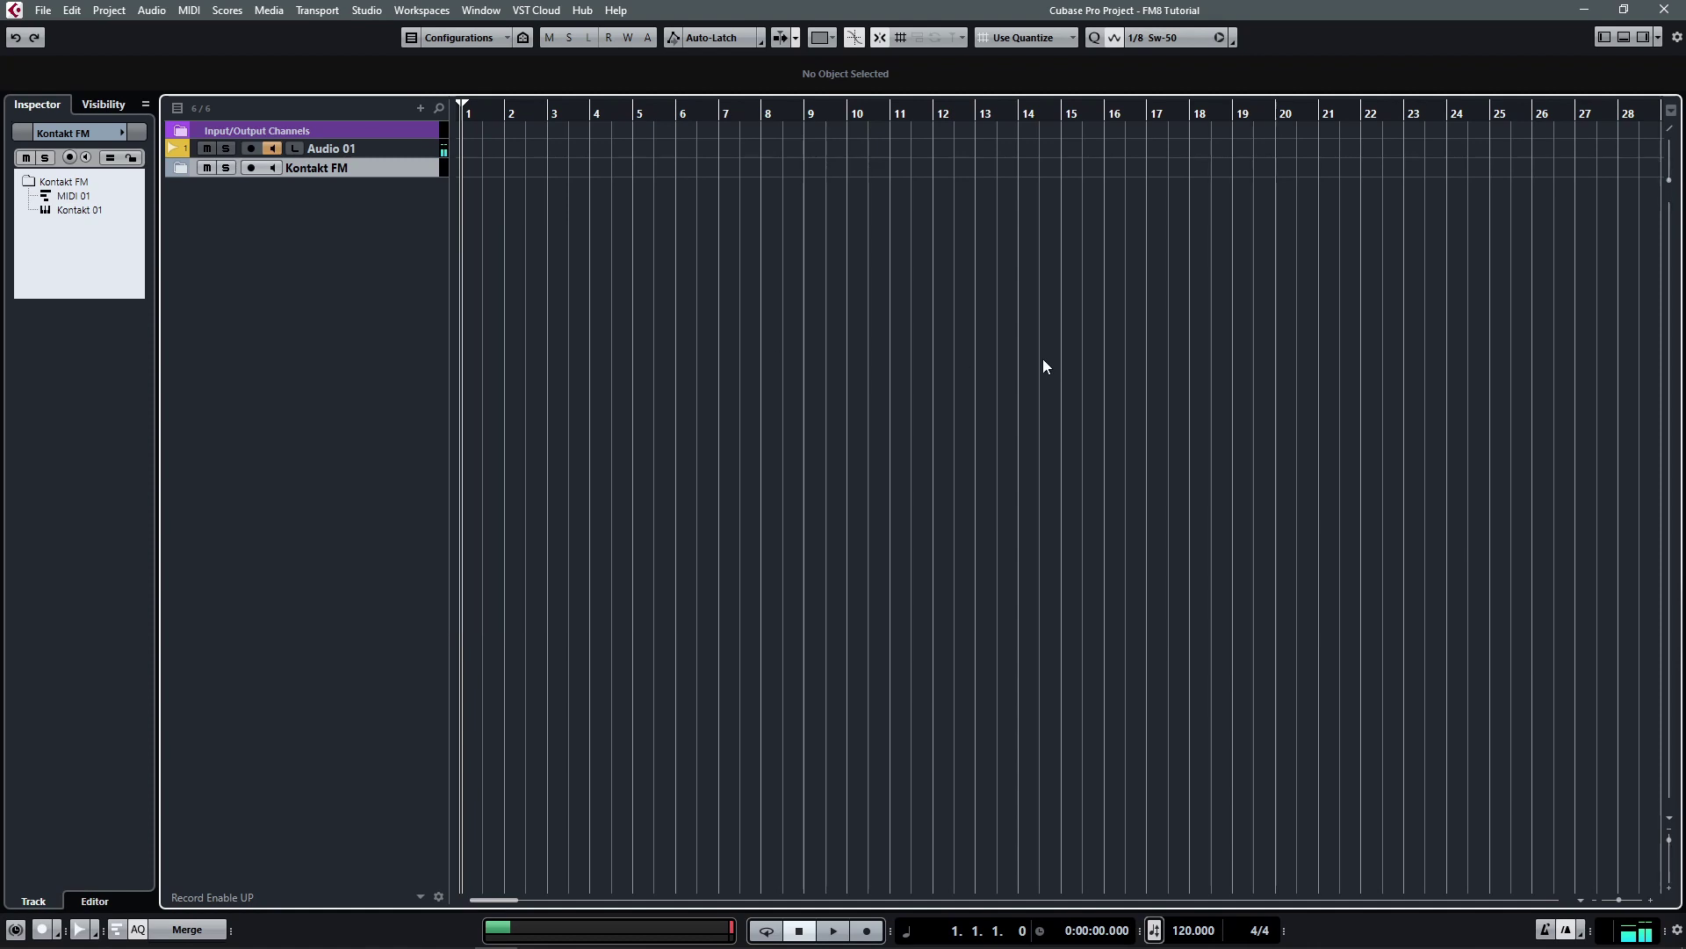
right_click(373, 268)
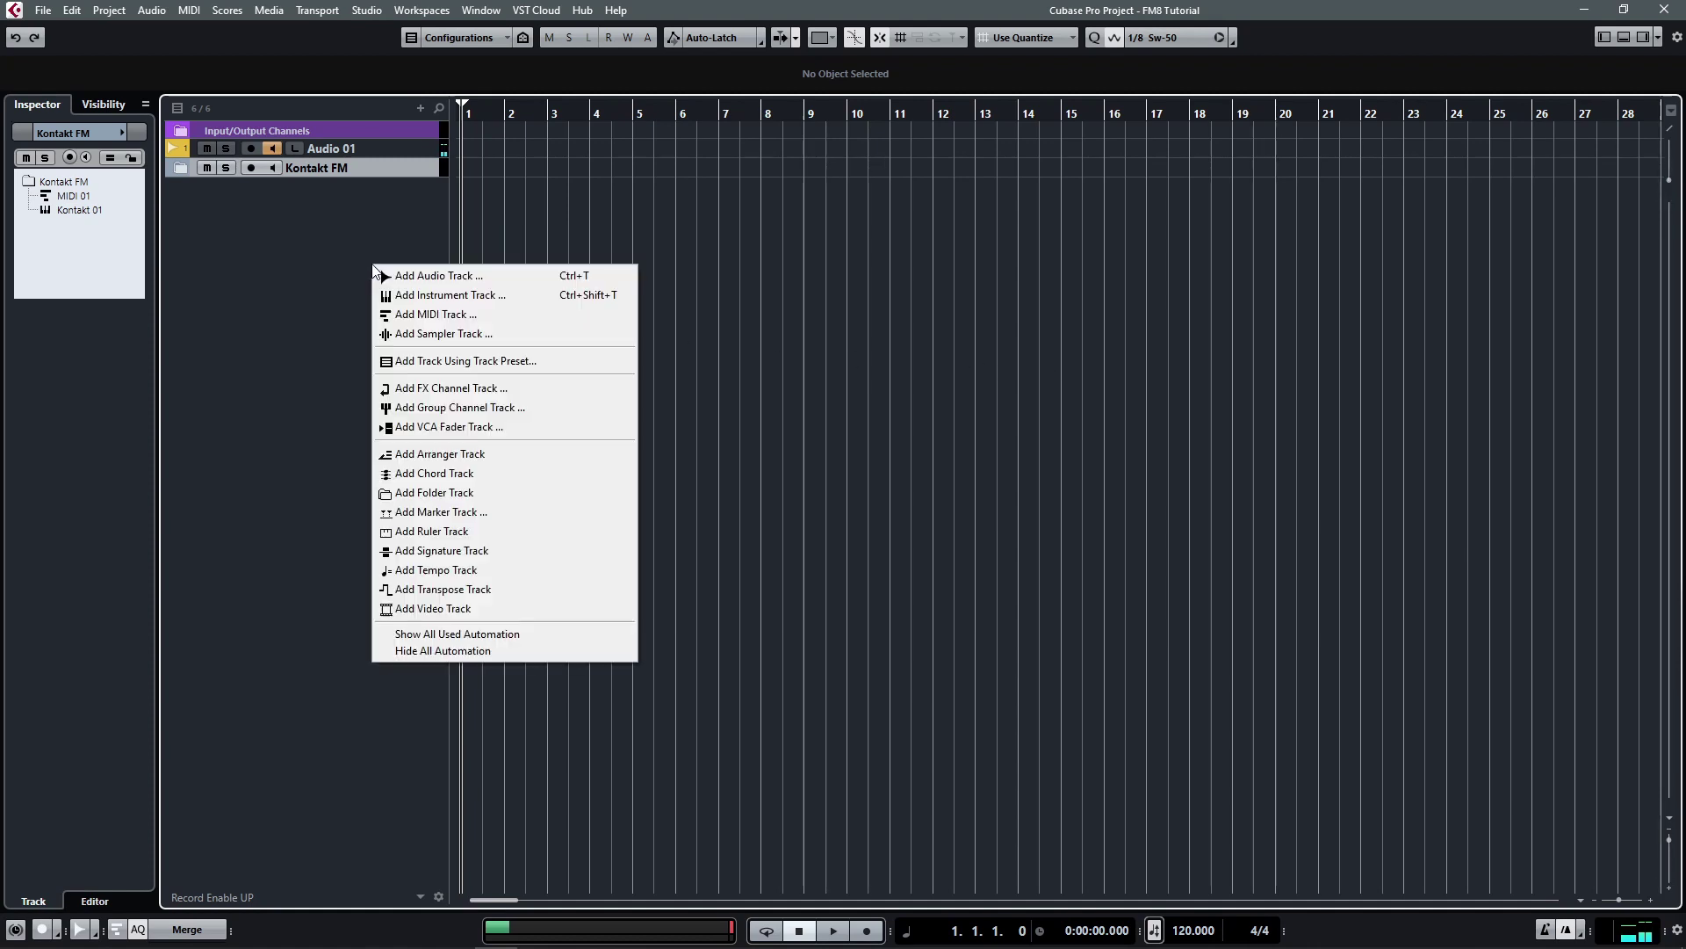
left_click(480, 338)
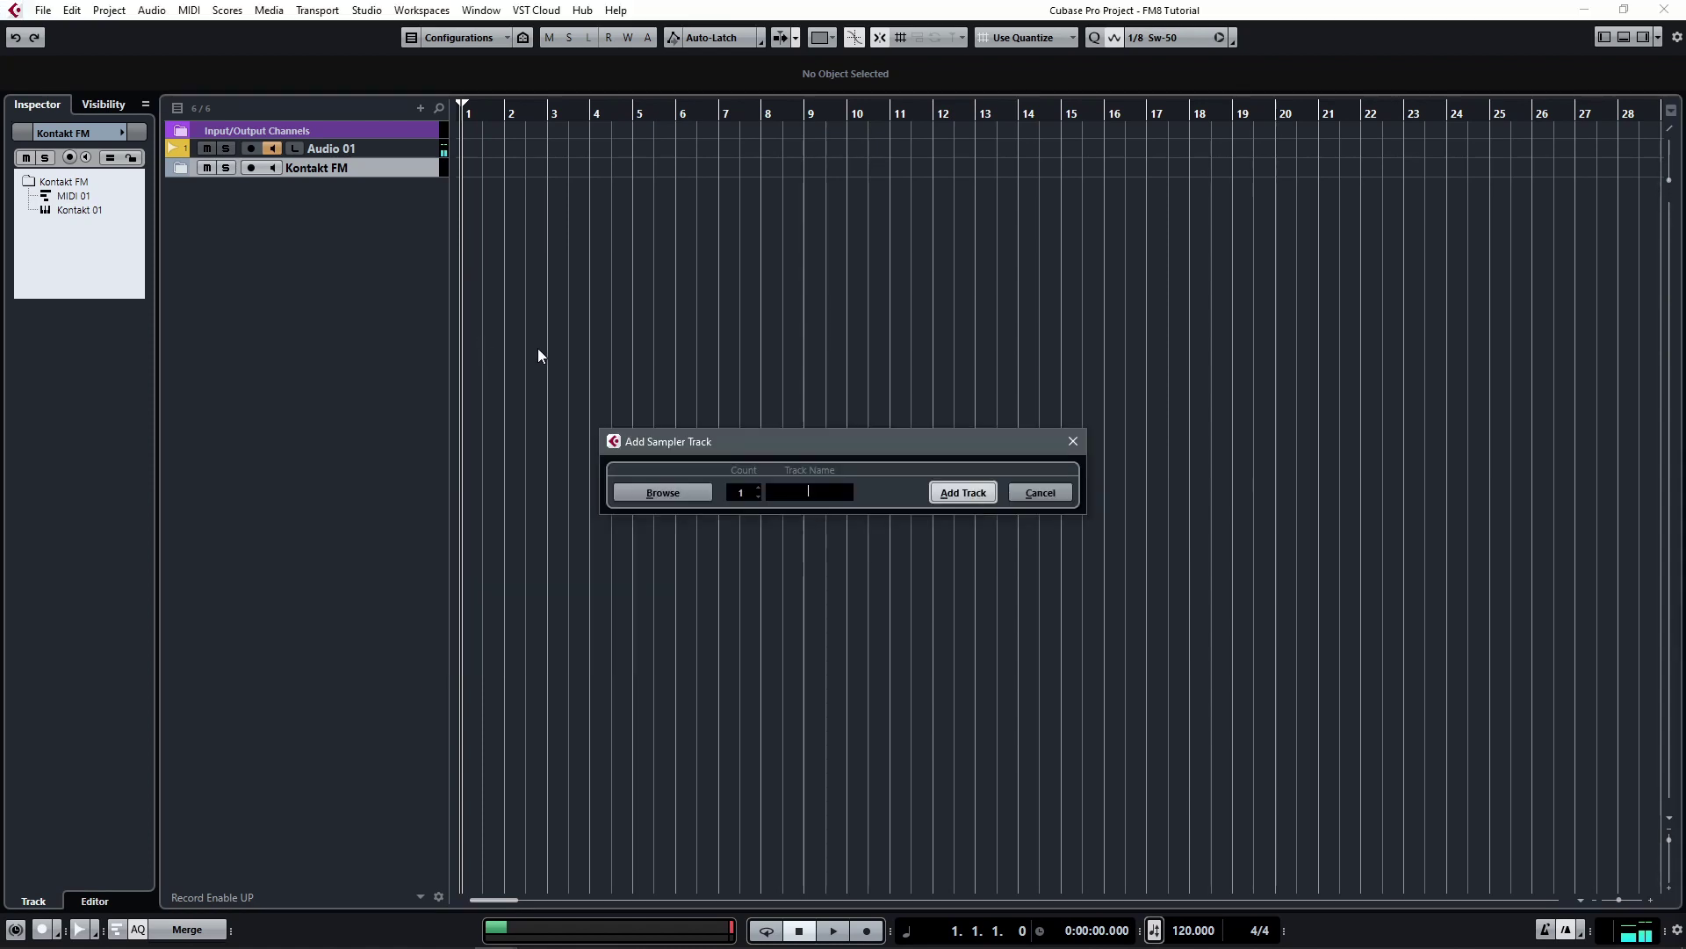
left_click(973, 491)
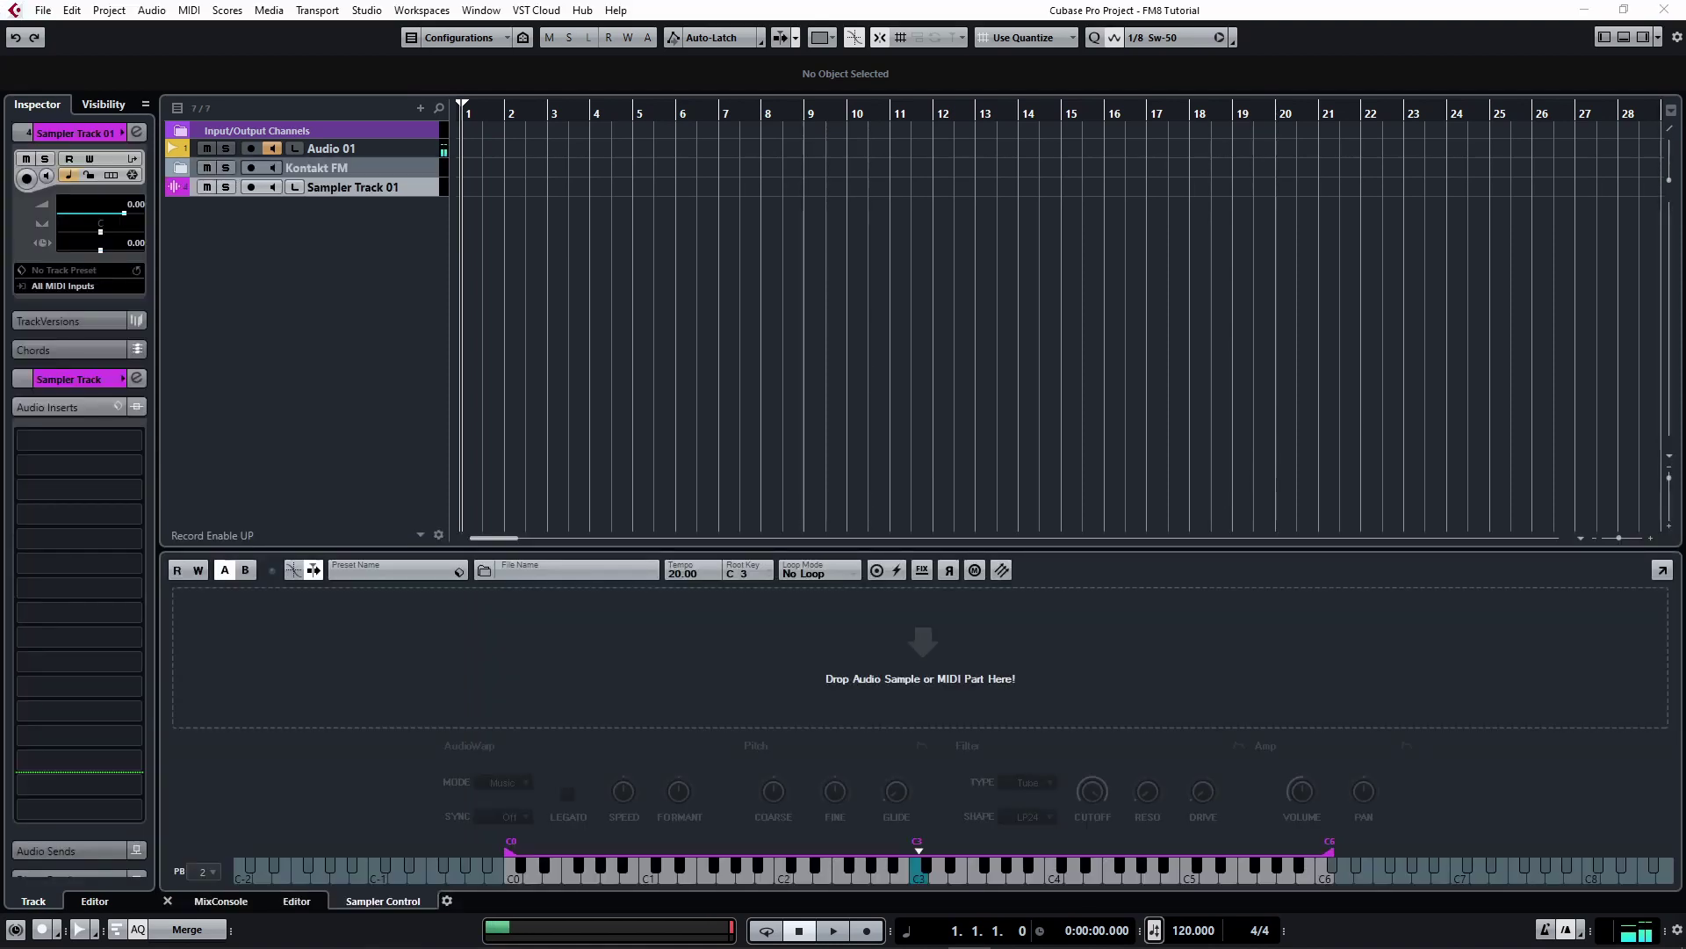
Load Sine_DoepherIntell_G1.wav into the sampler, record-enable the track, and set root key G1.
left_click_drag(1081, 790, 941, 672)
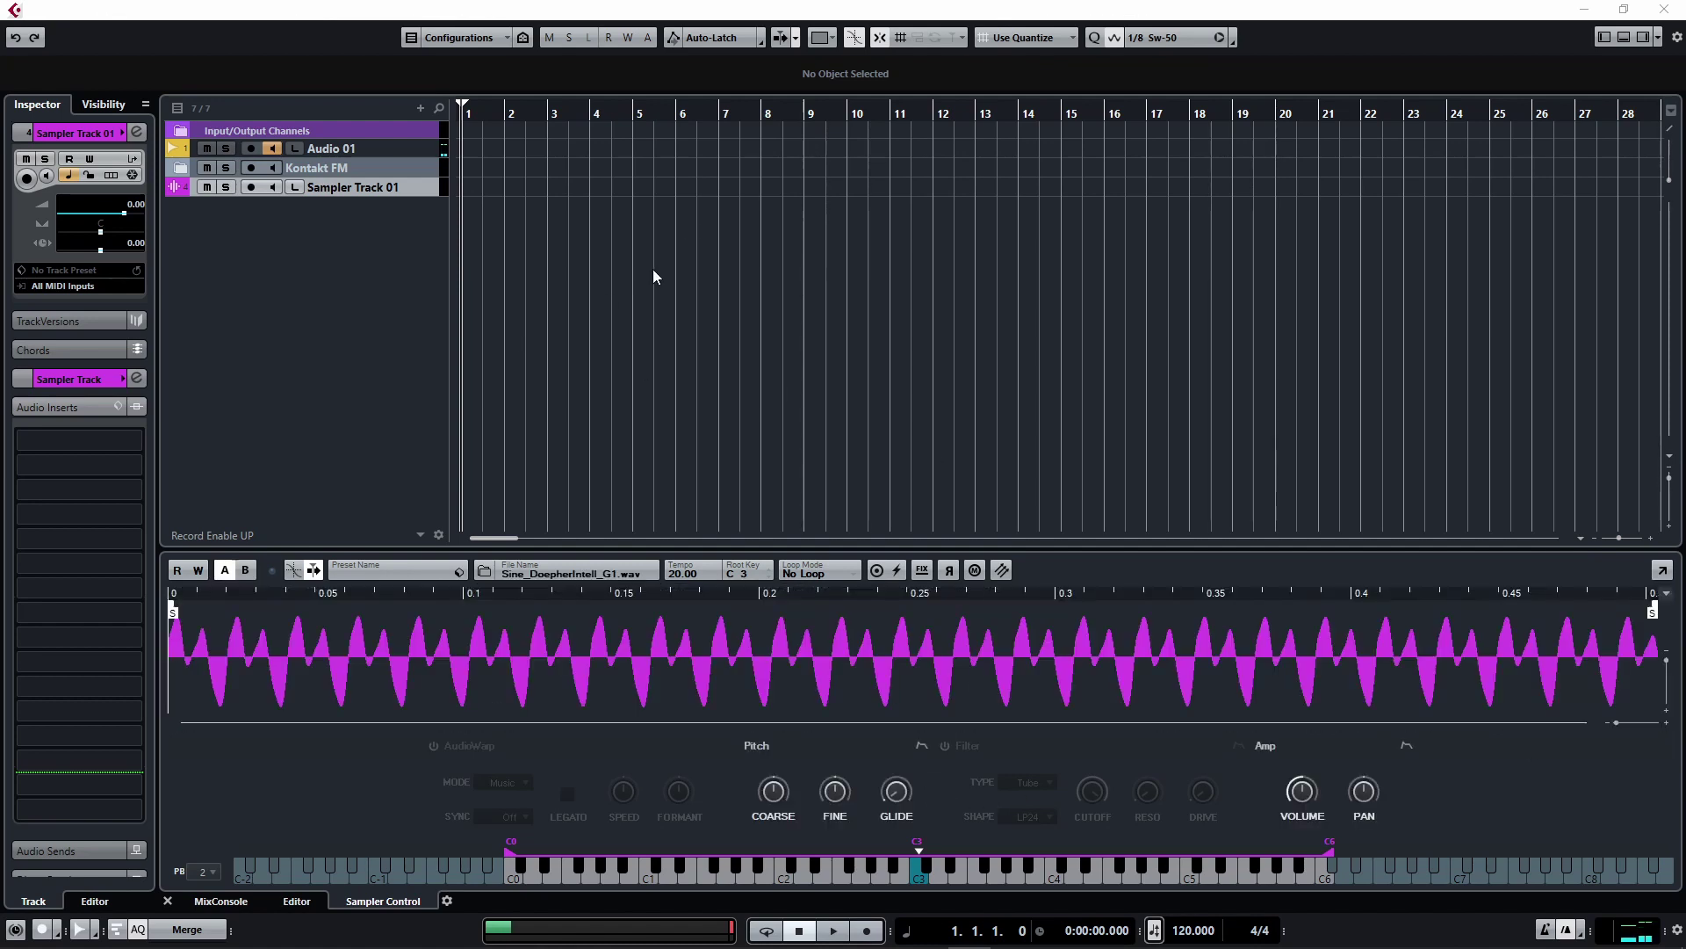
left_click(437, 188)
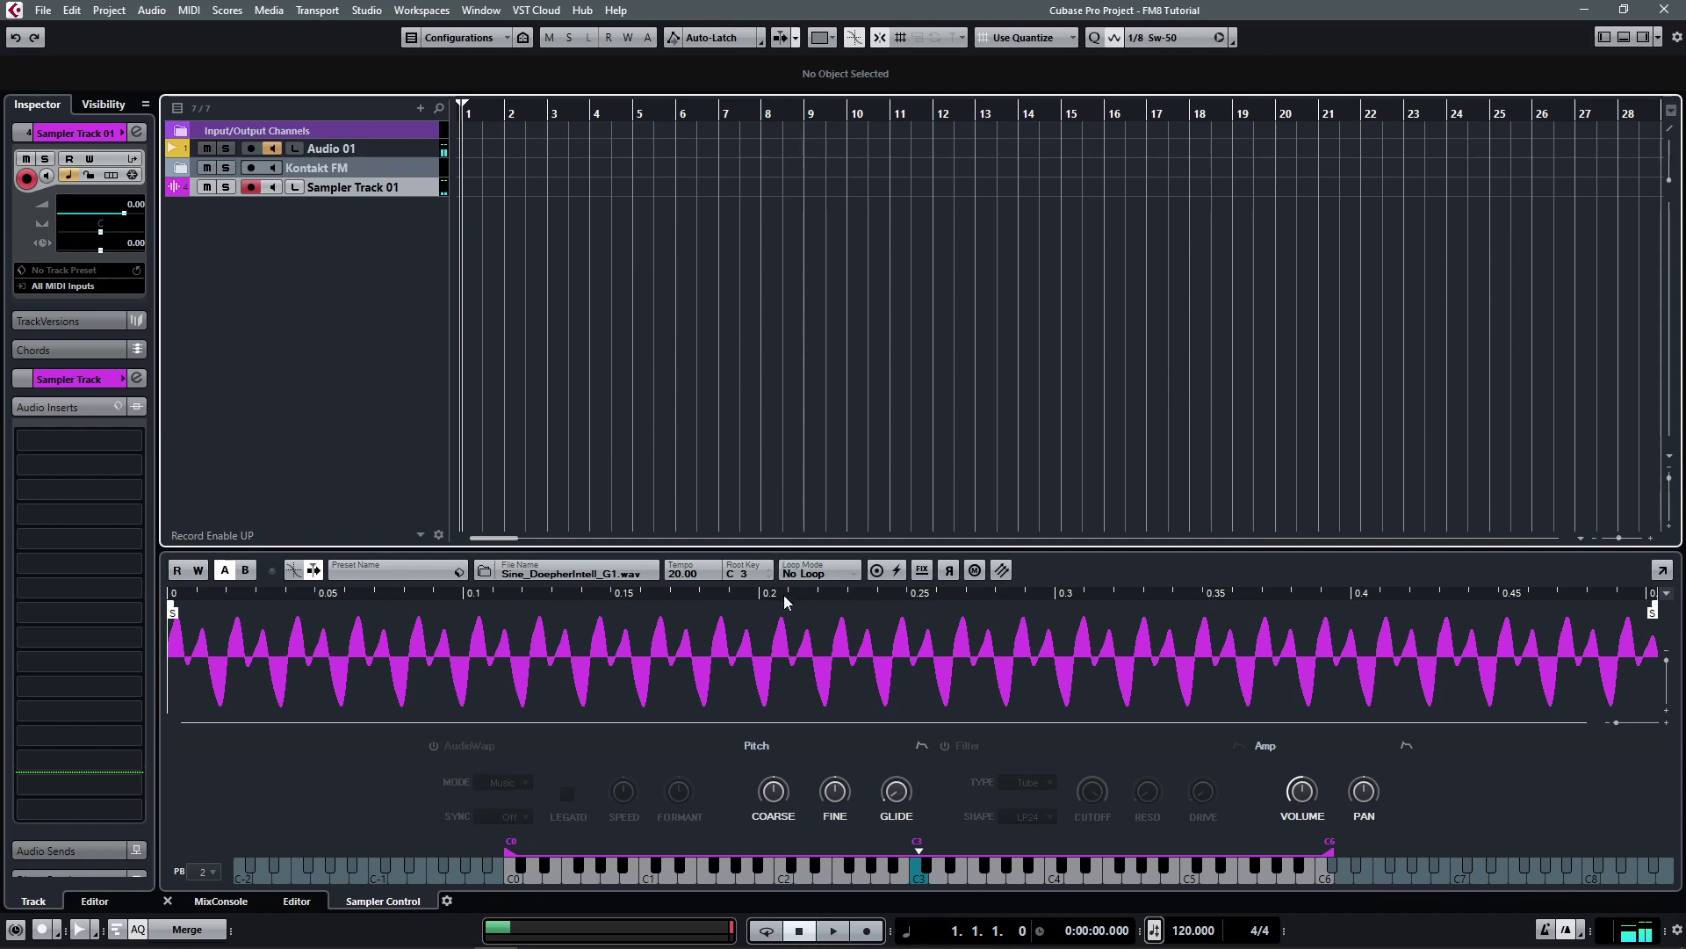
double_click(745, 573)
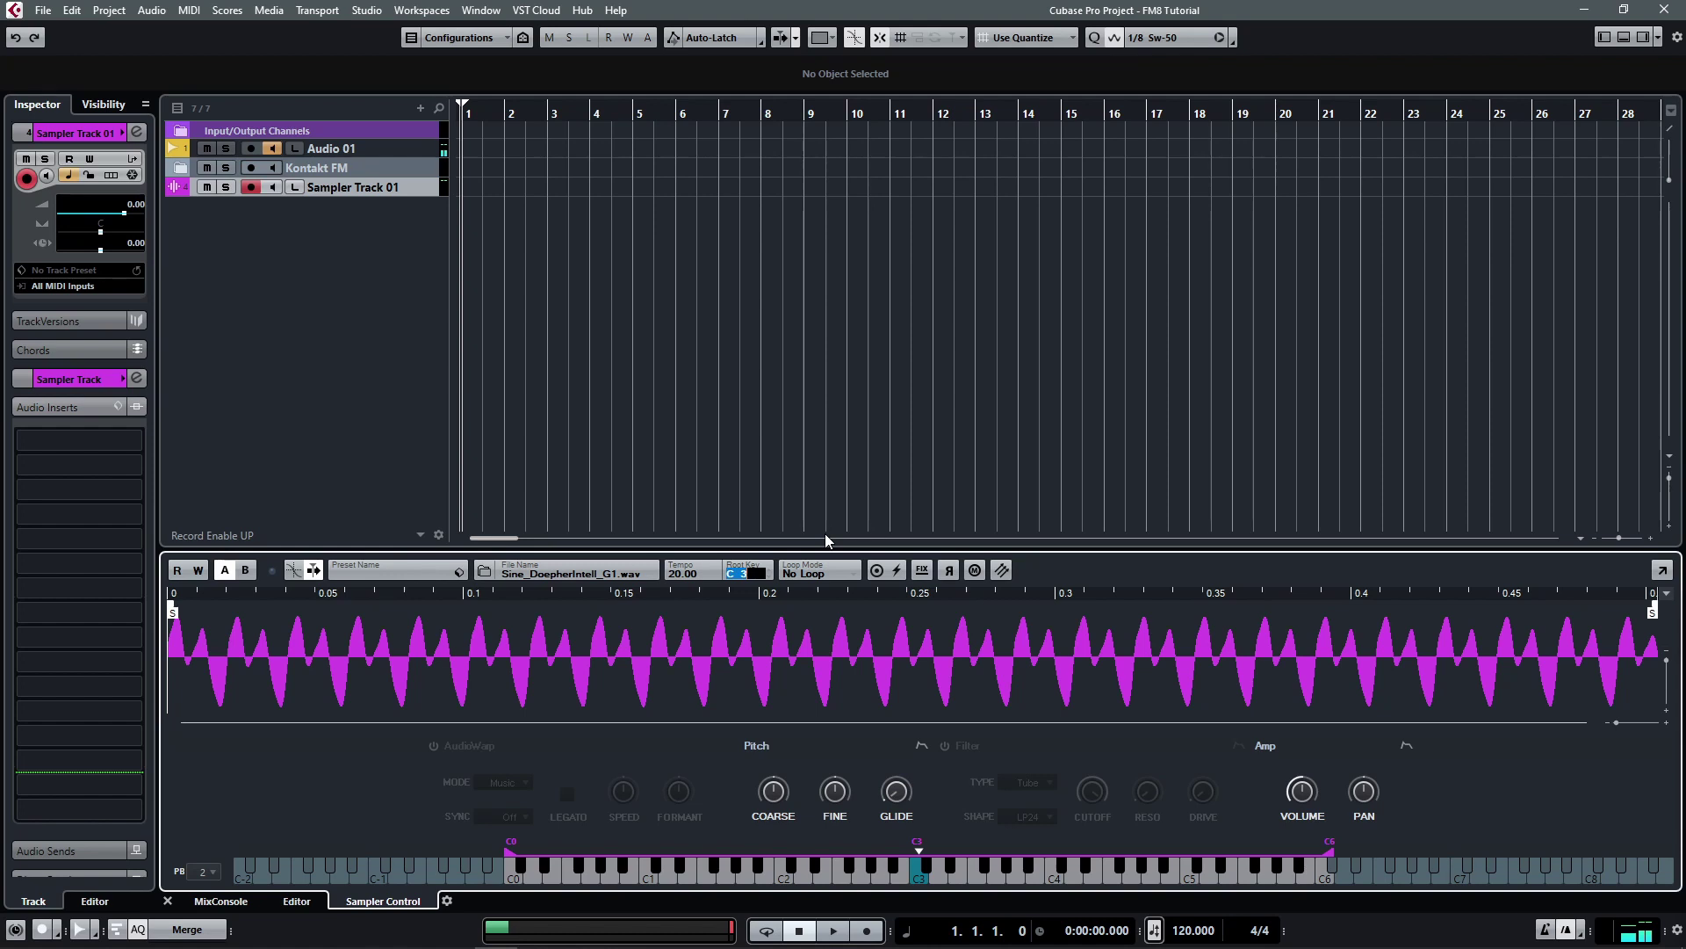
type("G1")
key("Return")
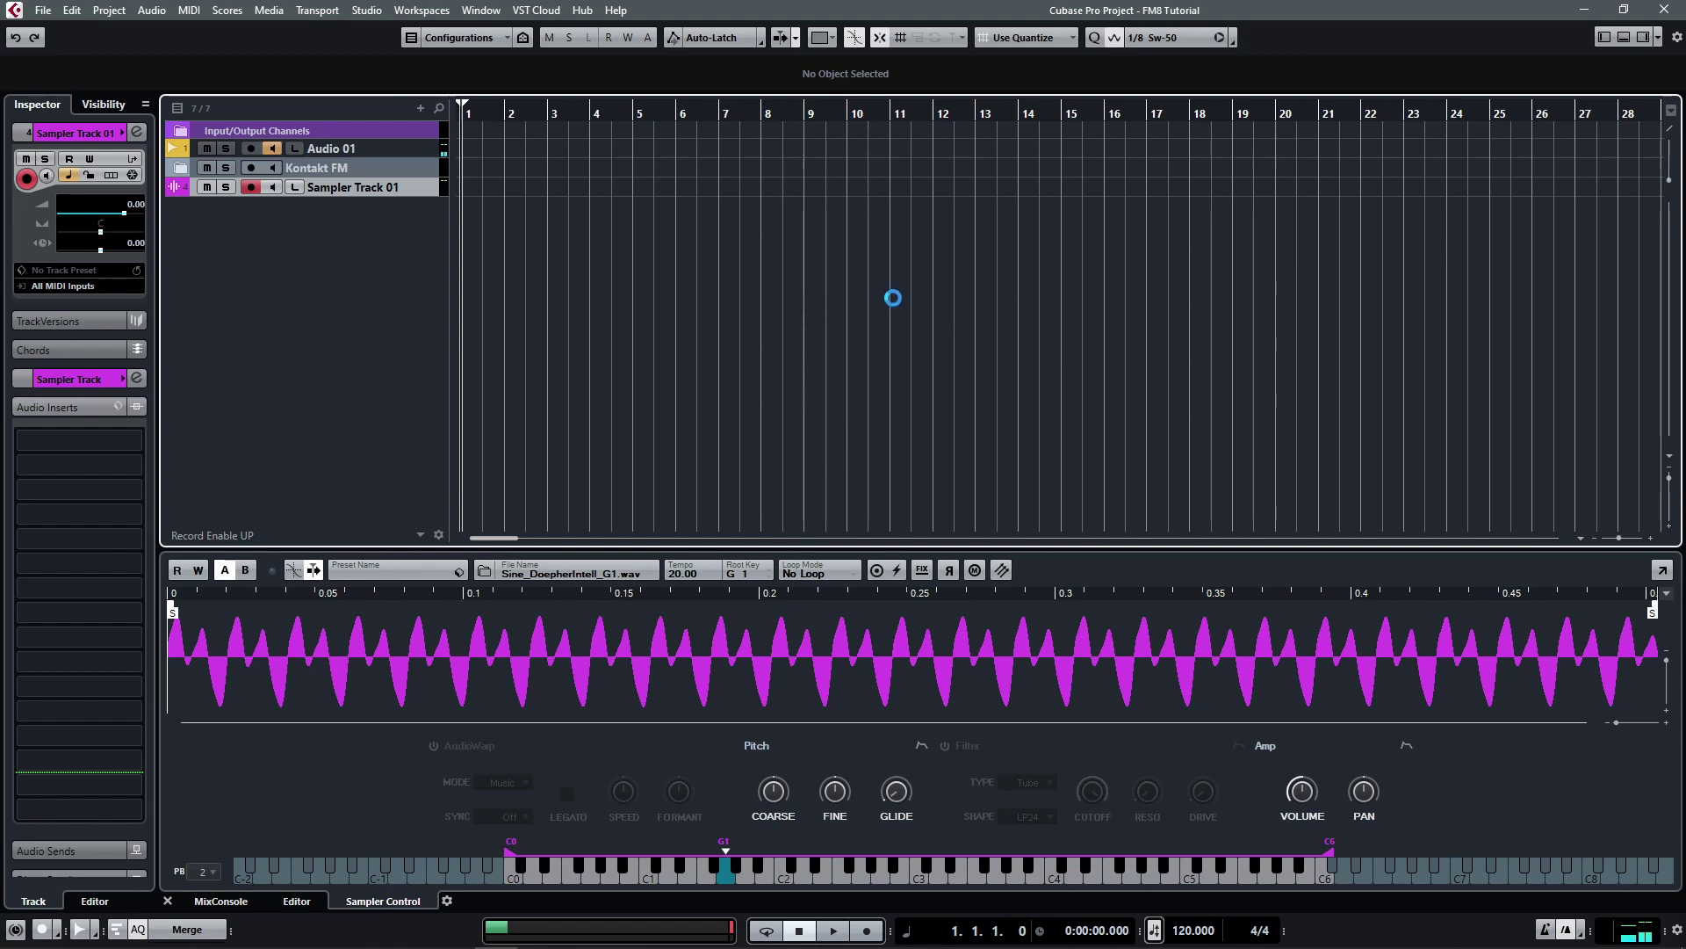
Set Continuous loop mode with the loop spanning roughly 0.27 to 0.39 seconds.
left_click(845, 576)
left_click(864, 612)
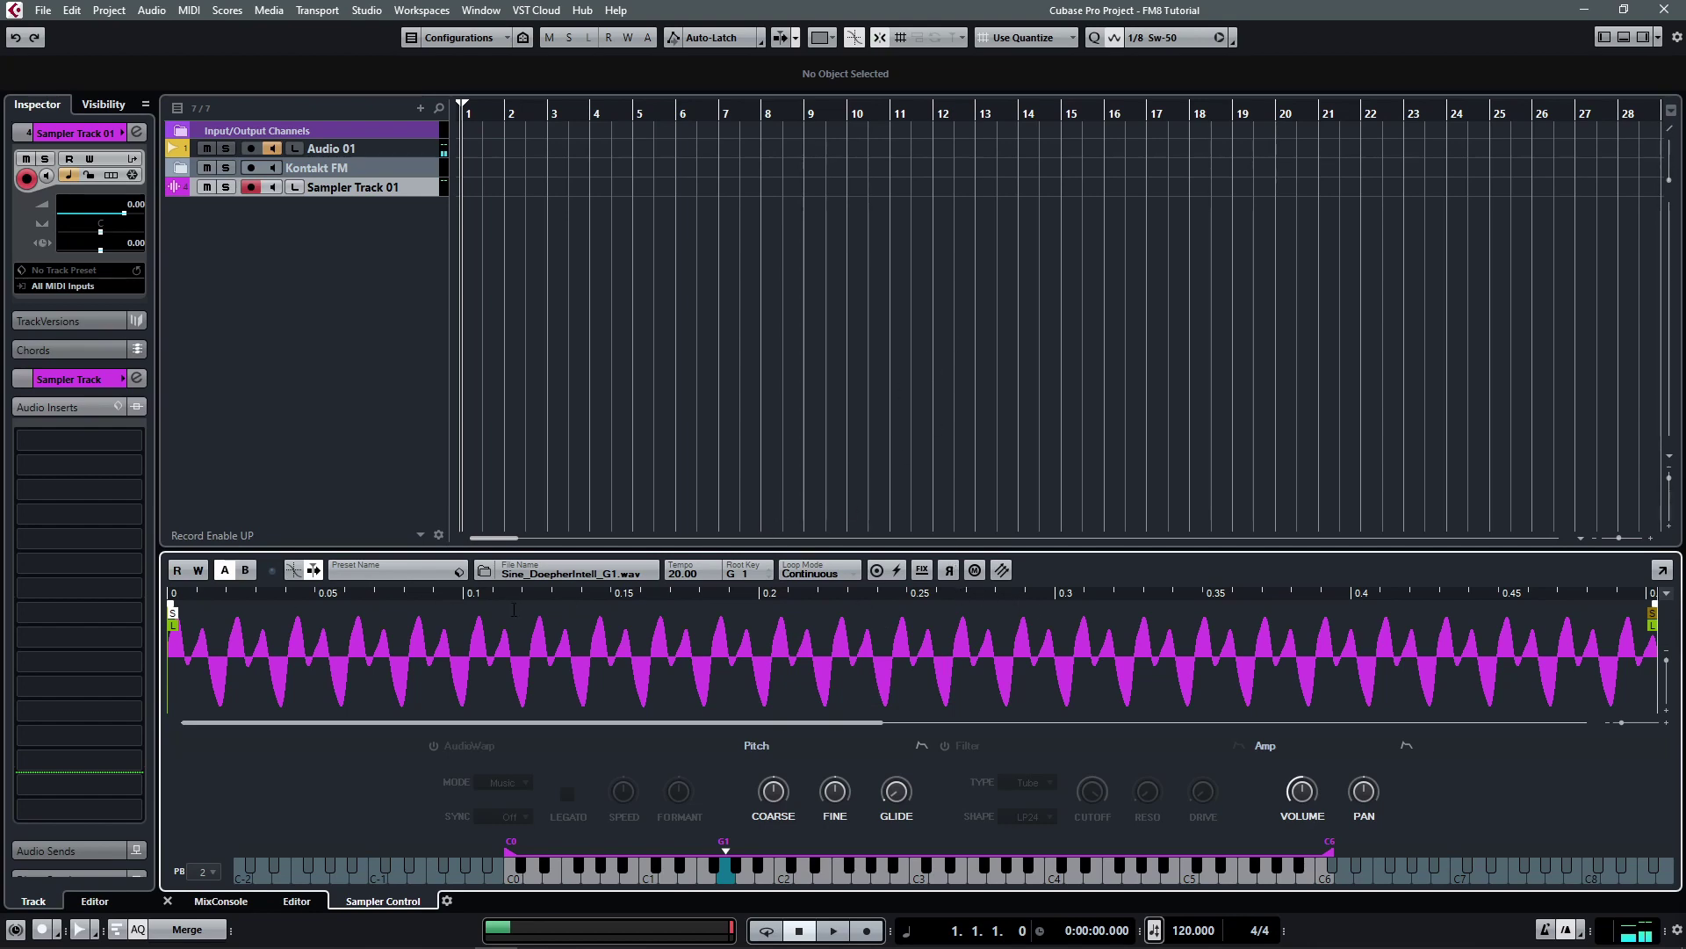
left_click_drag(173, 625, 938, 627)
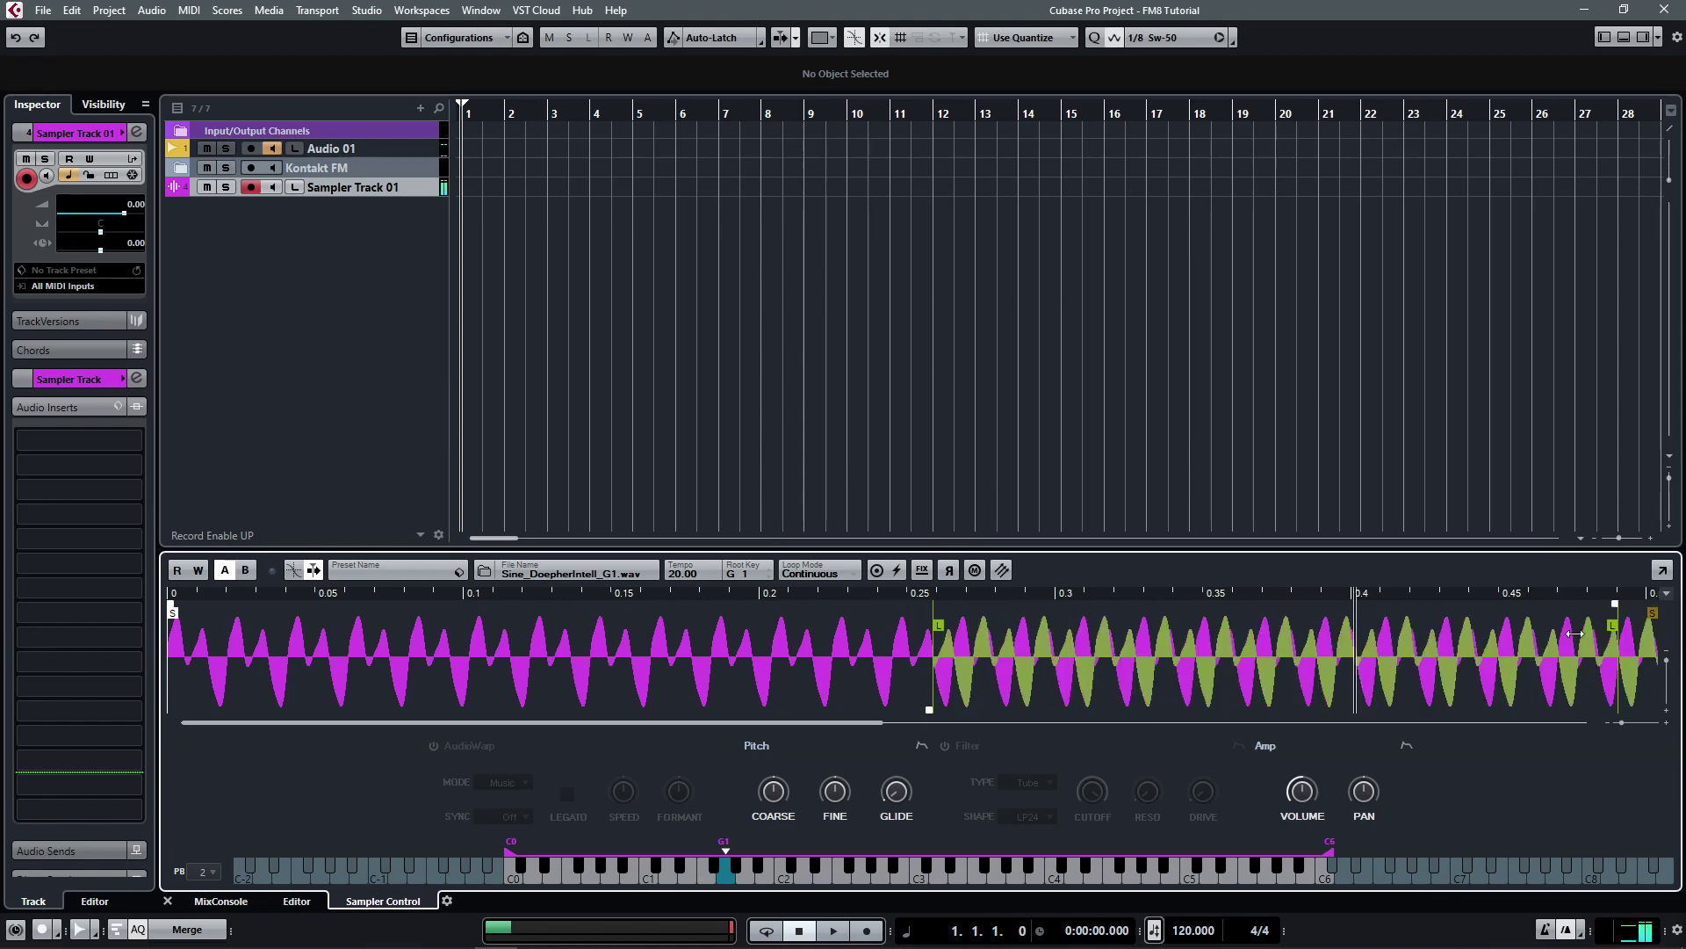
mouse_move(1653, 625)
left_mouse_down()
mouse_move(1362, 627)
mouse_move(1351, 643)
left_mouse_up()
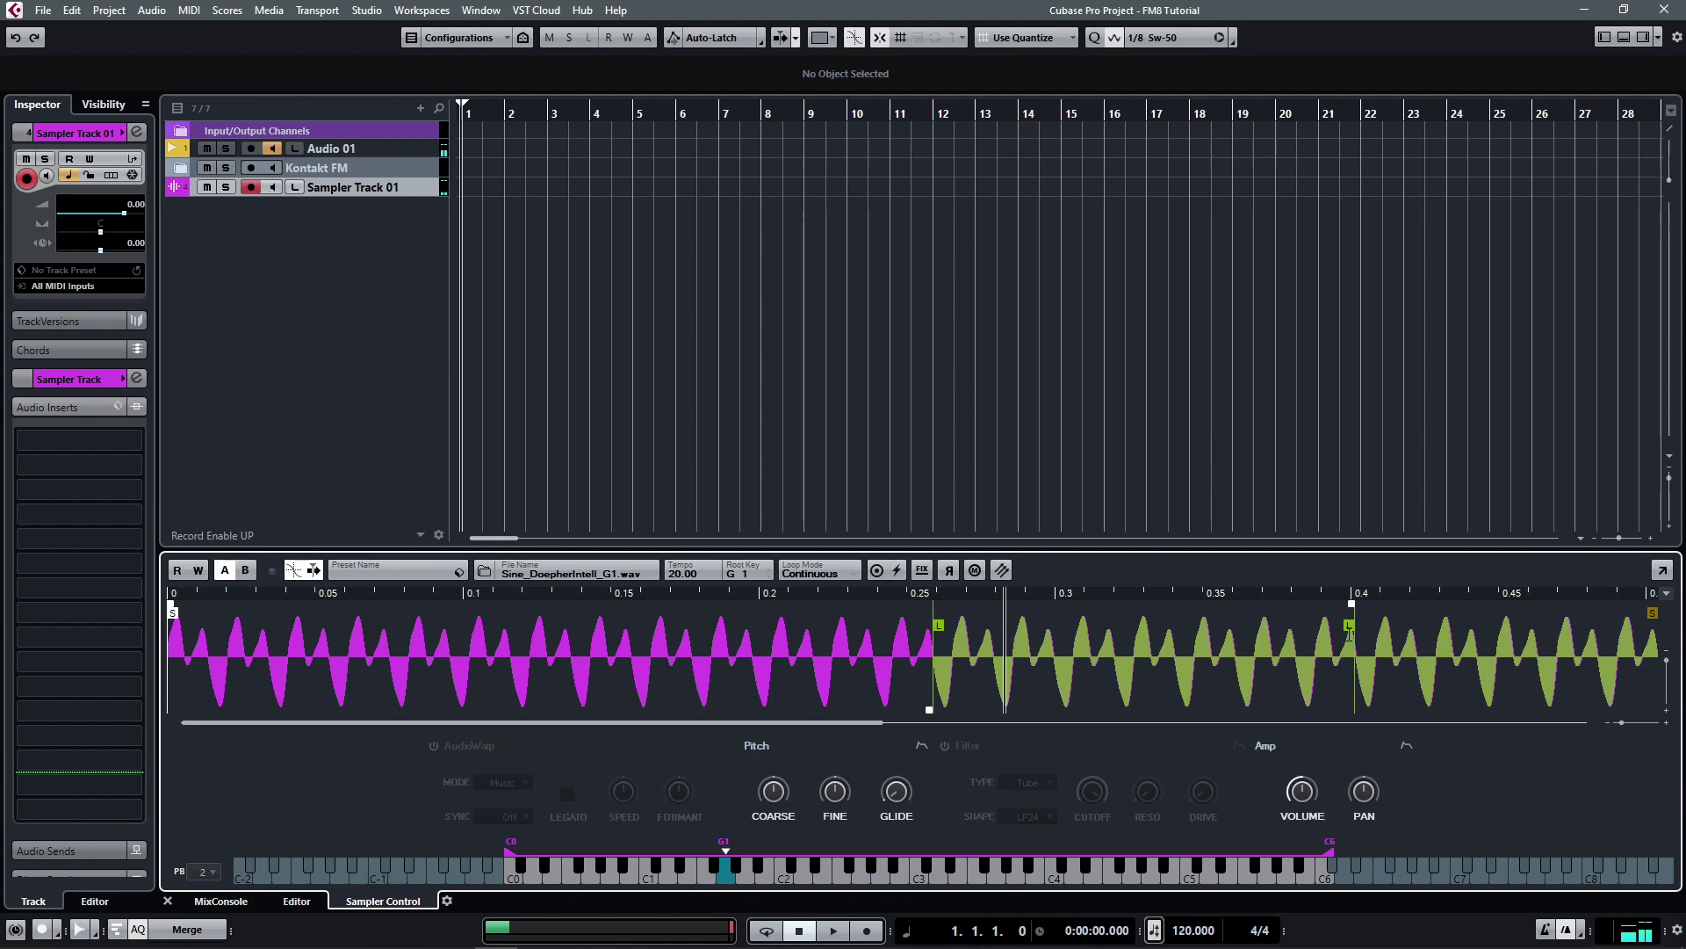
left_click_drag(1349, 624, 1312, 624)
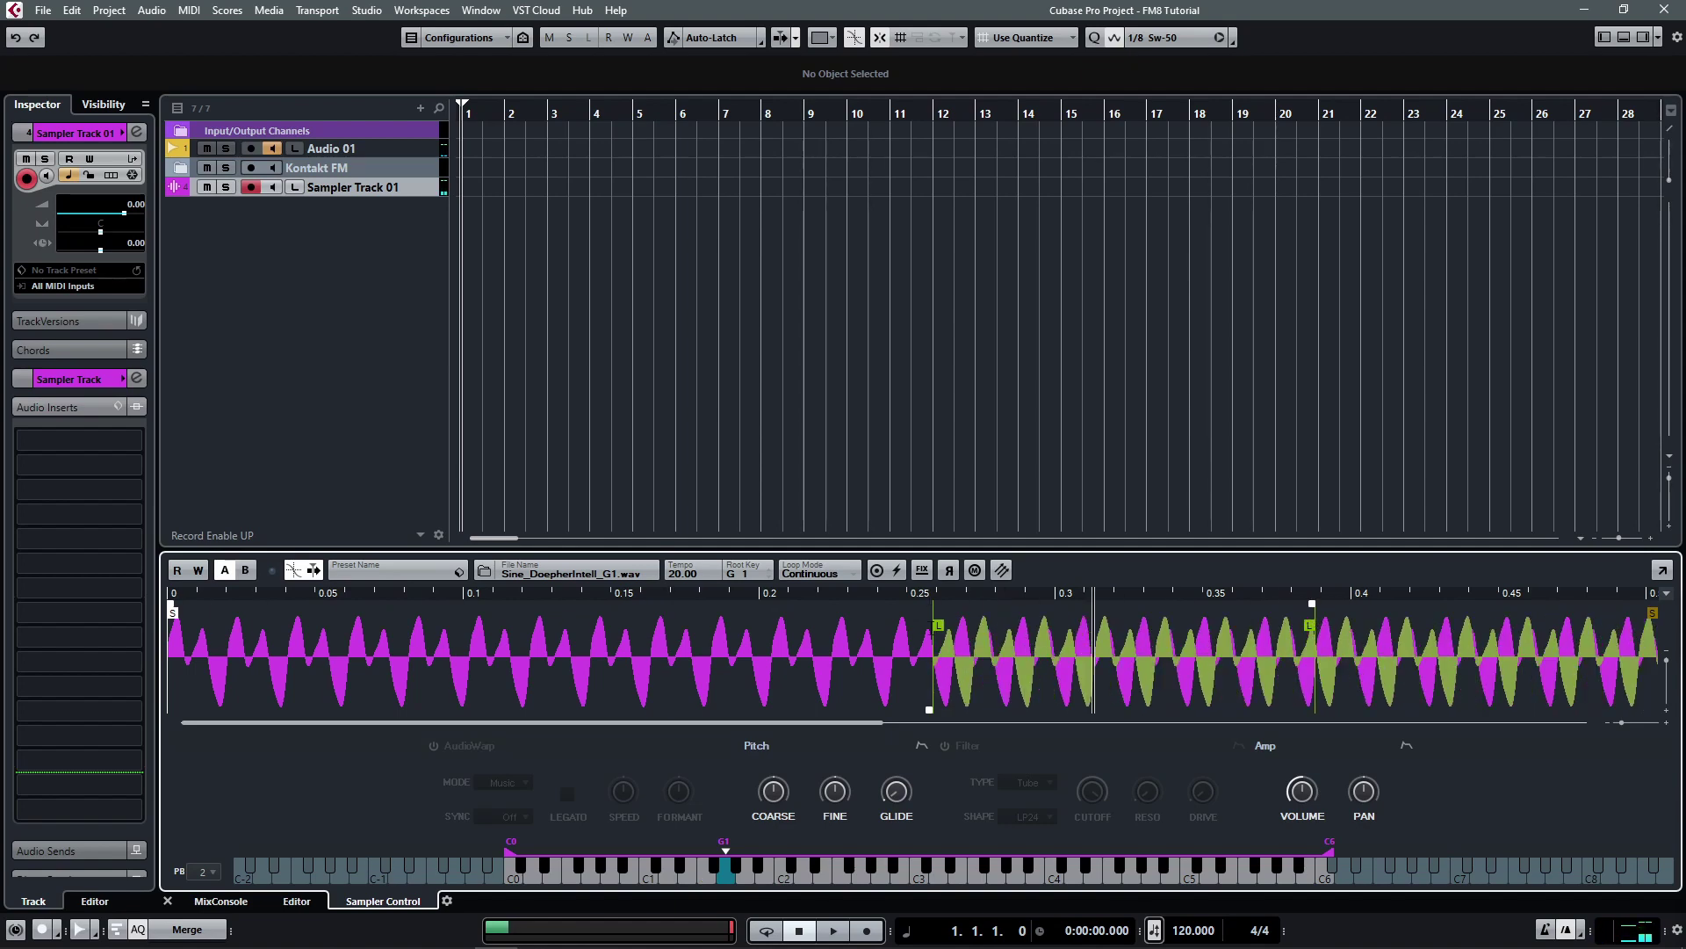
left_click_drag(938, 624, 956, 625)
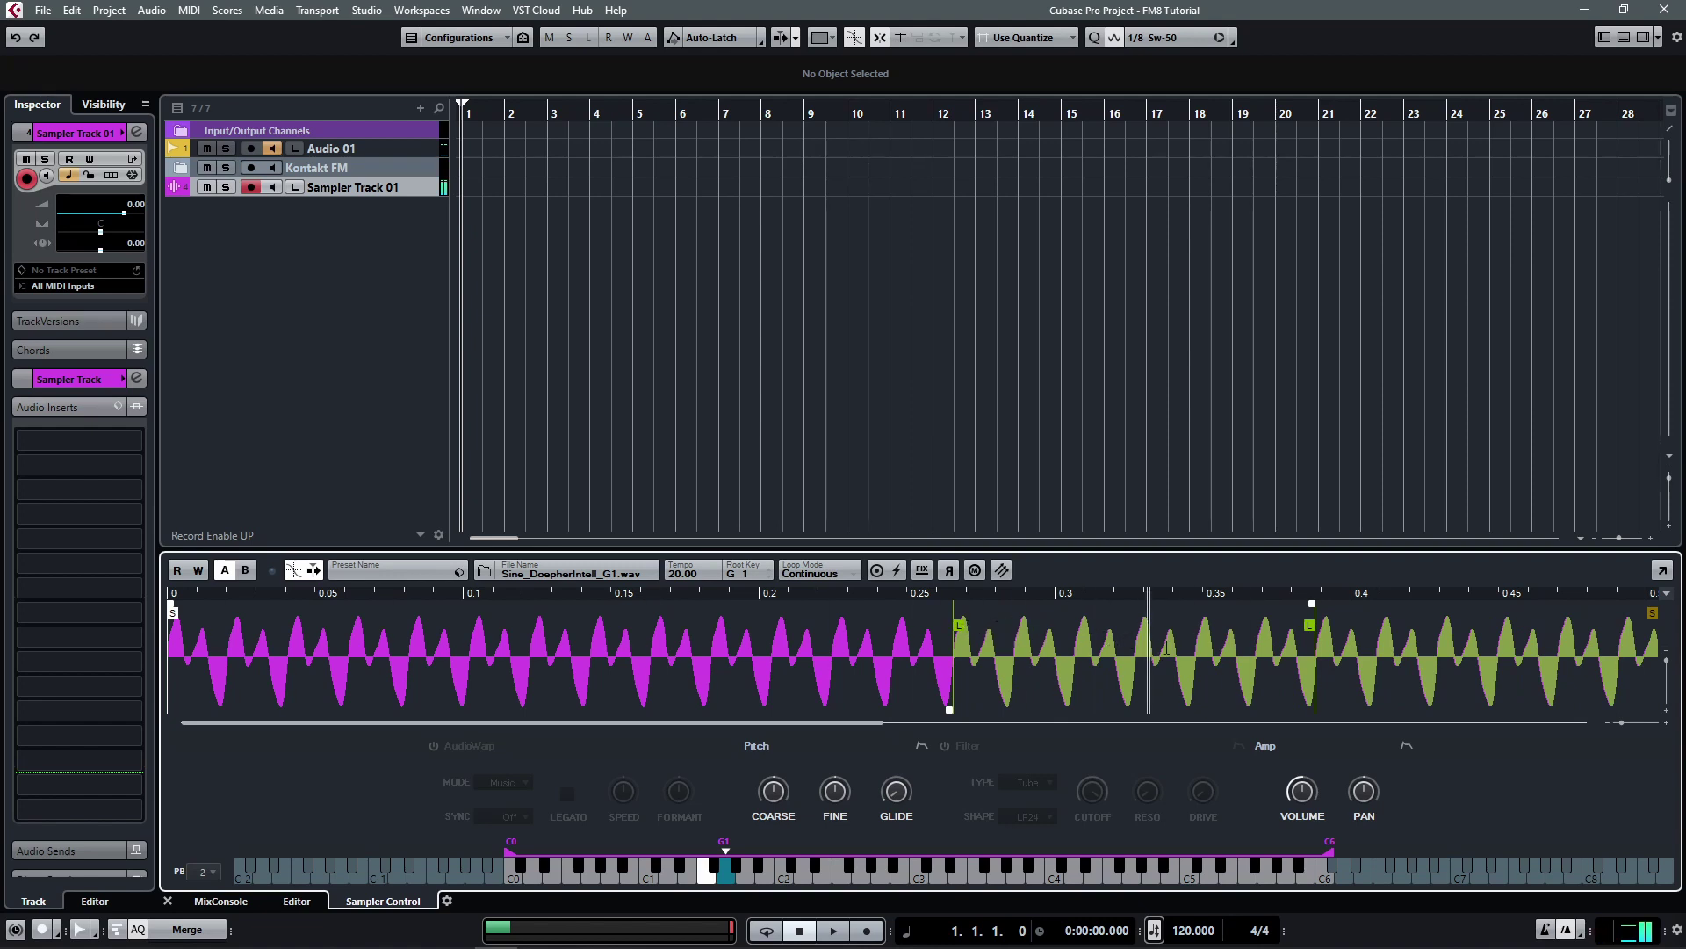
Show the Amp envelope and drag its release time to zero.
left_click(1406, 745)
left_click_drag(851, 690, 576, 697)
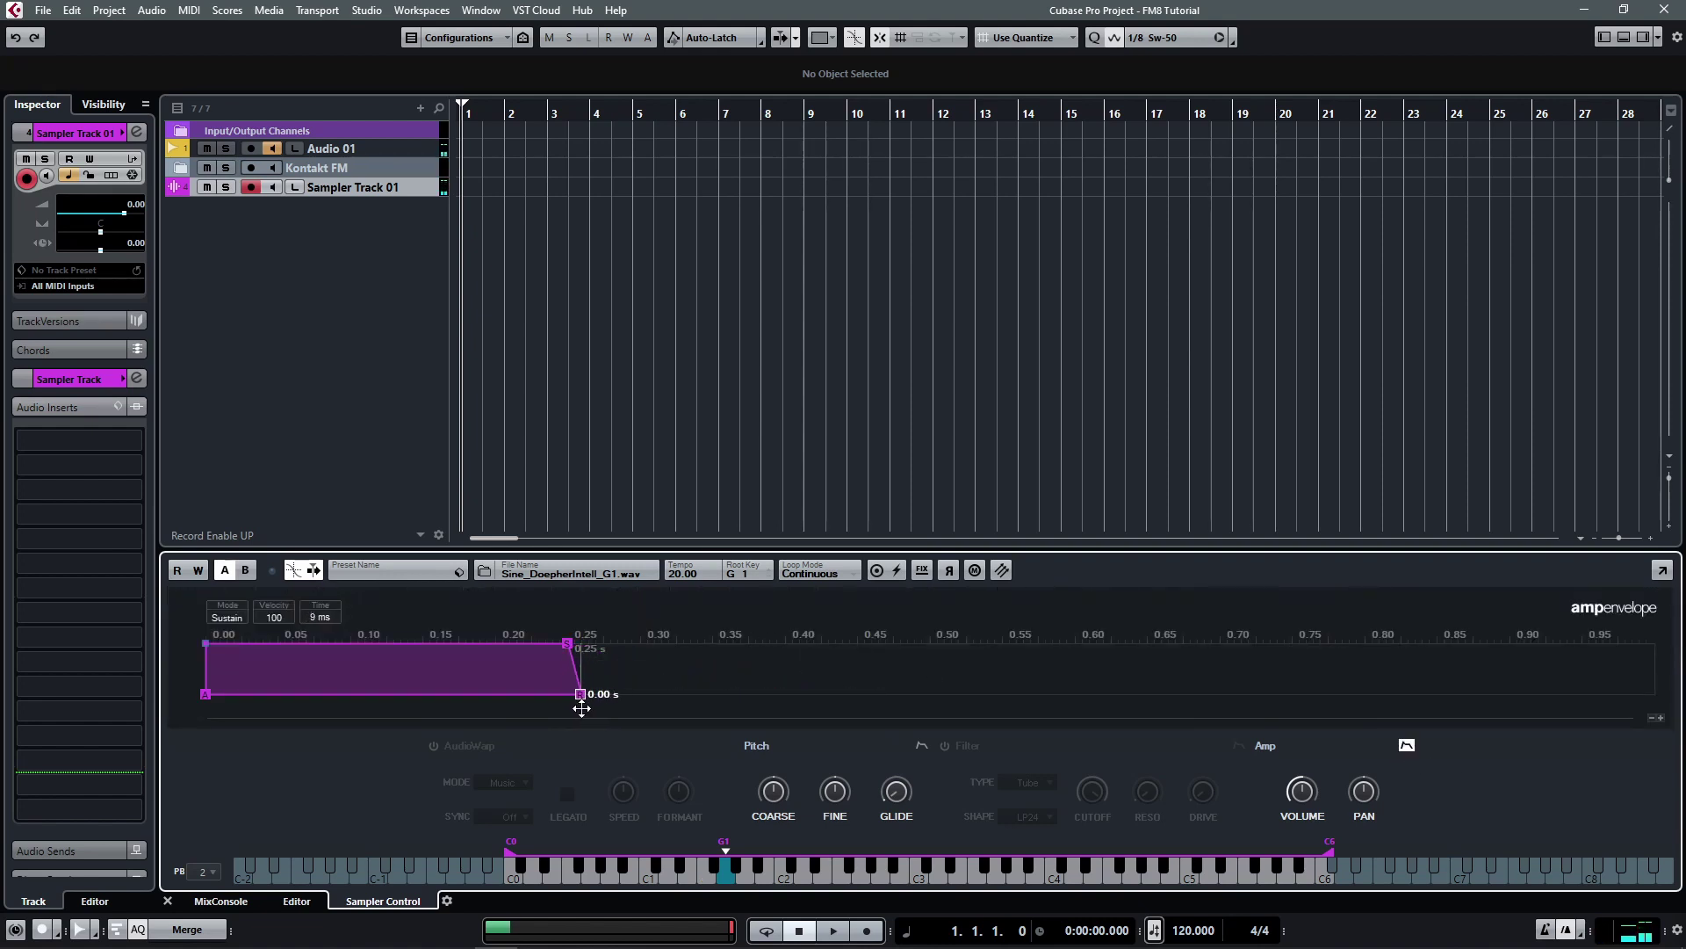
left_click(1186, 288)
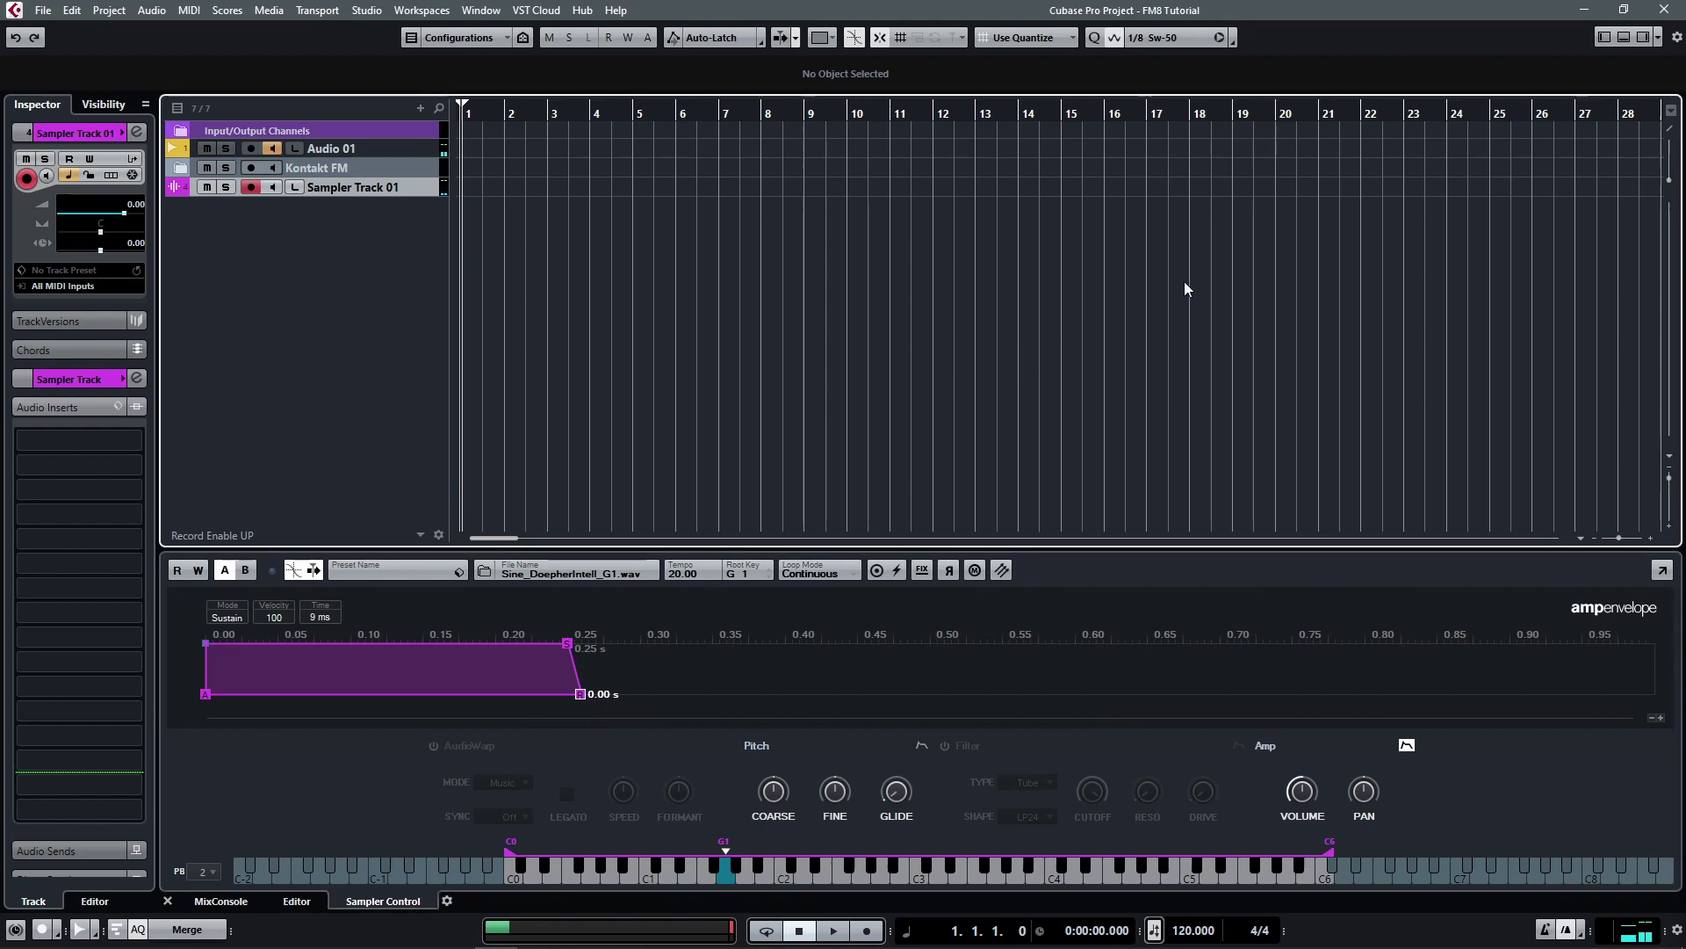
Hide the lower zone and insert FM8 FX in the first Audio Insert slot, showing its Ops page.
left_click(1622, 39)
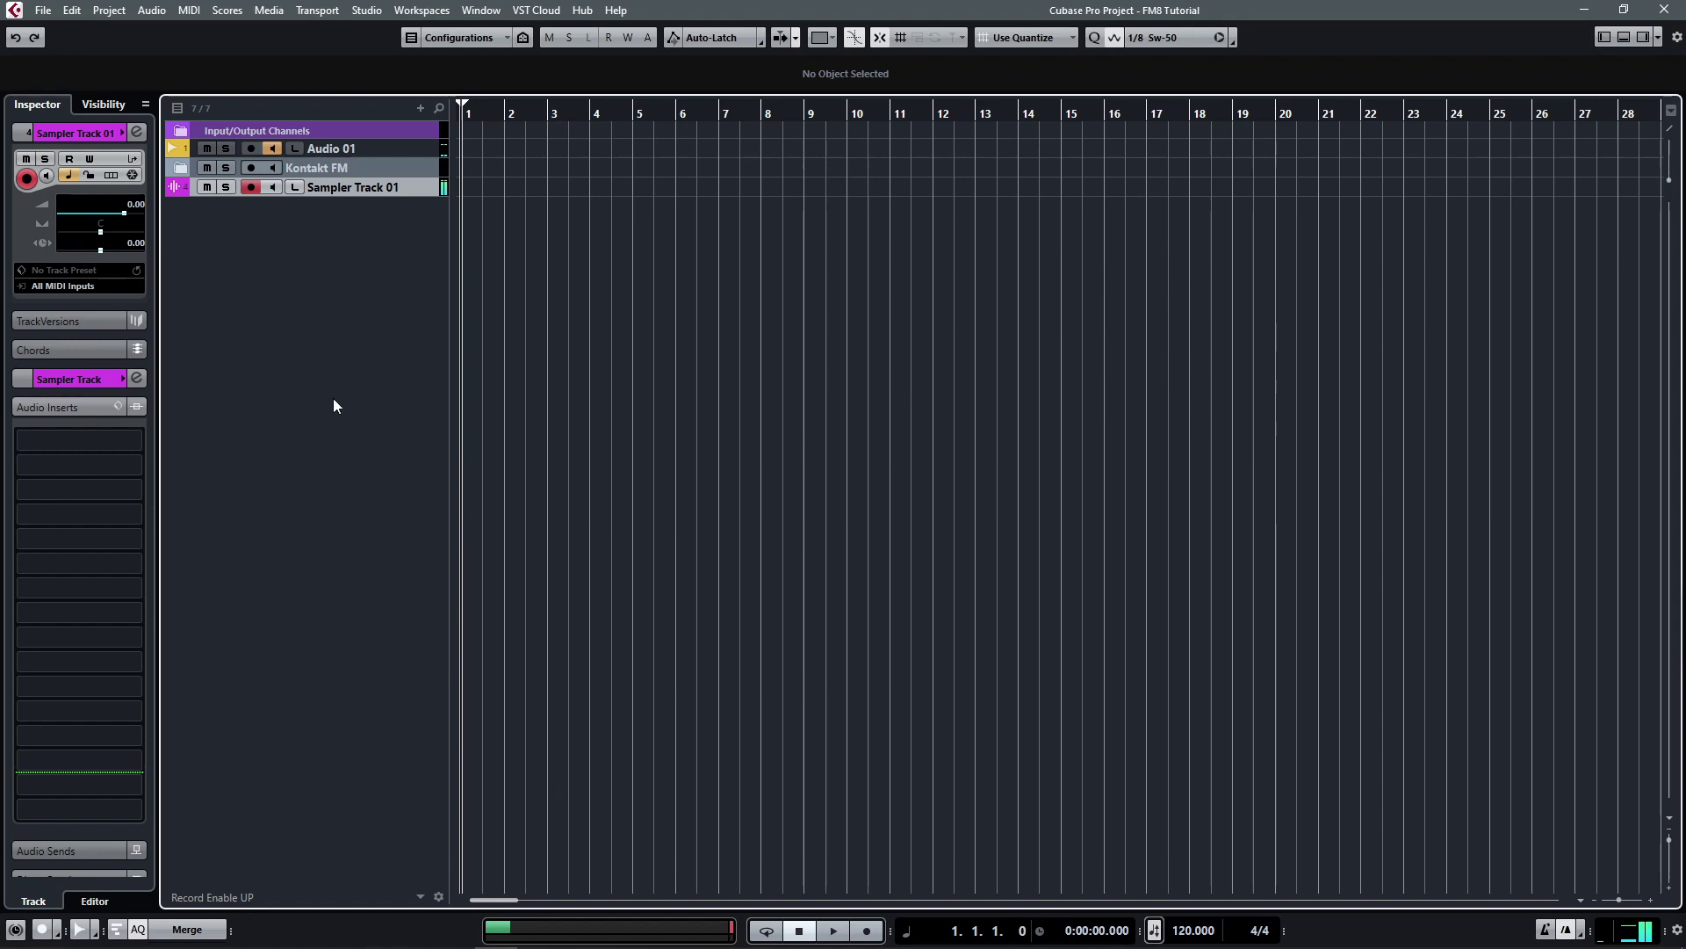
left_click(103, 439)
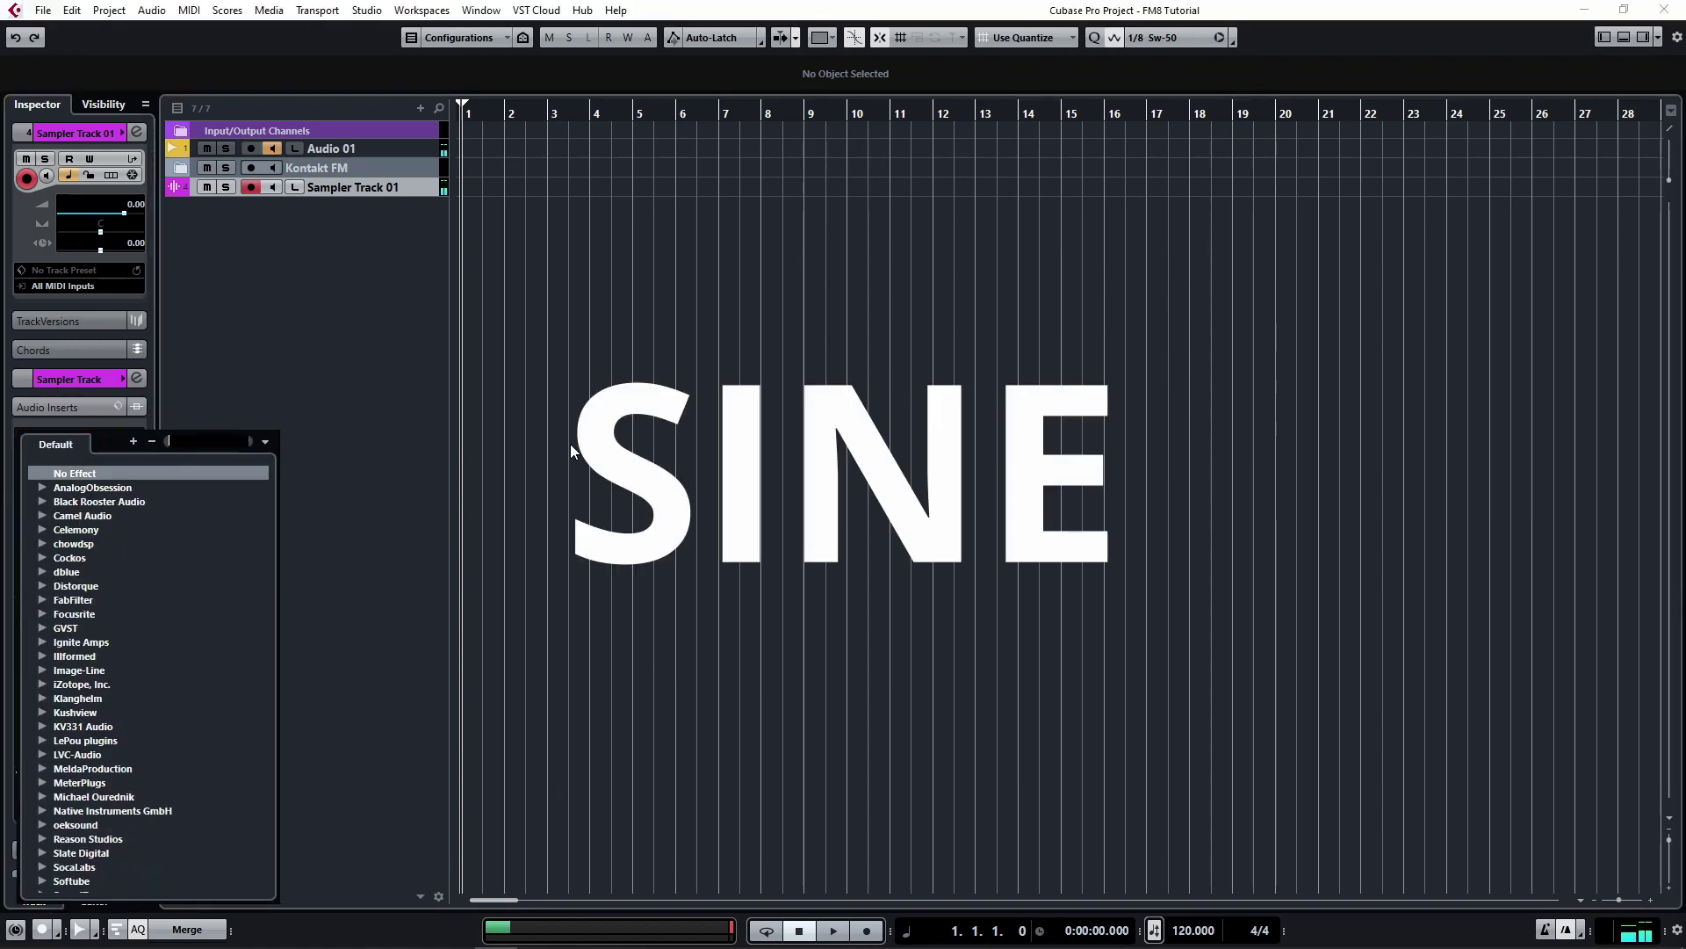
type("fm")
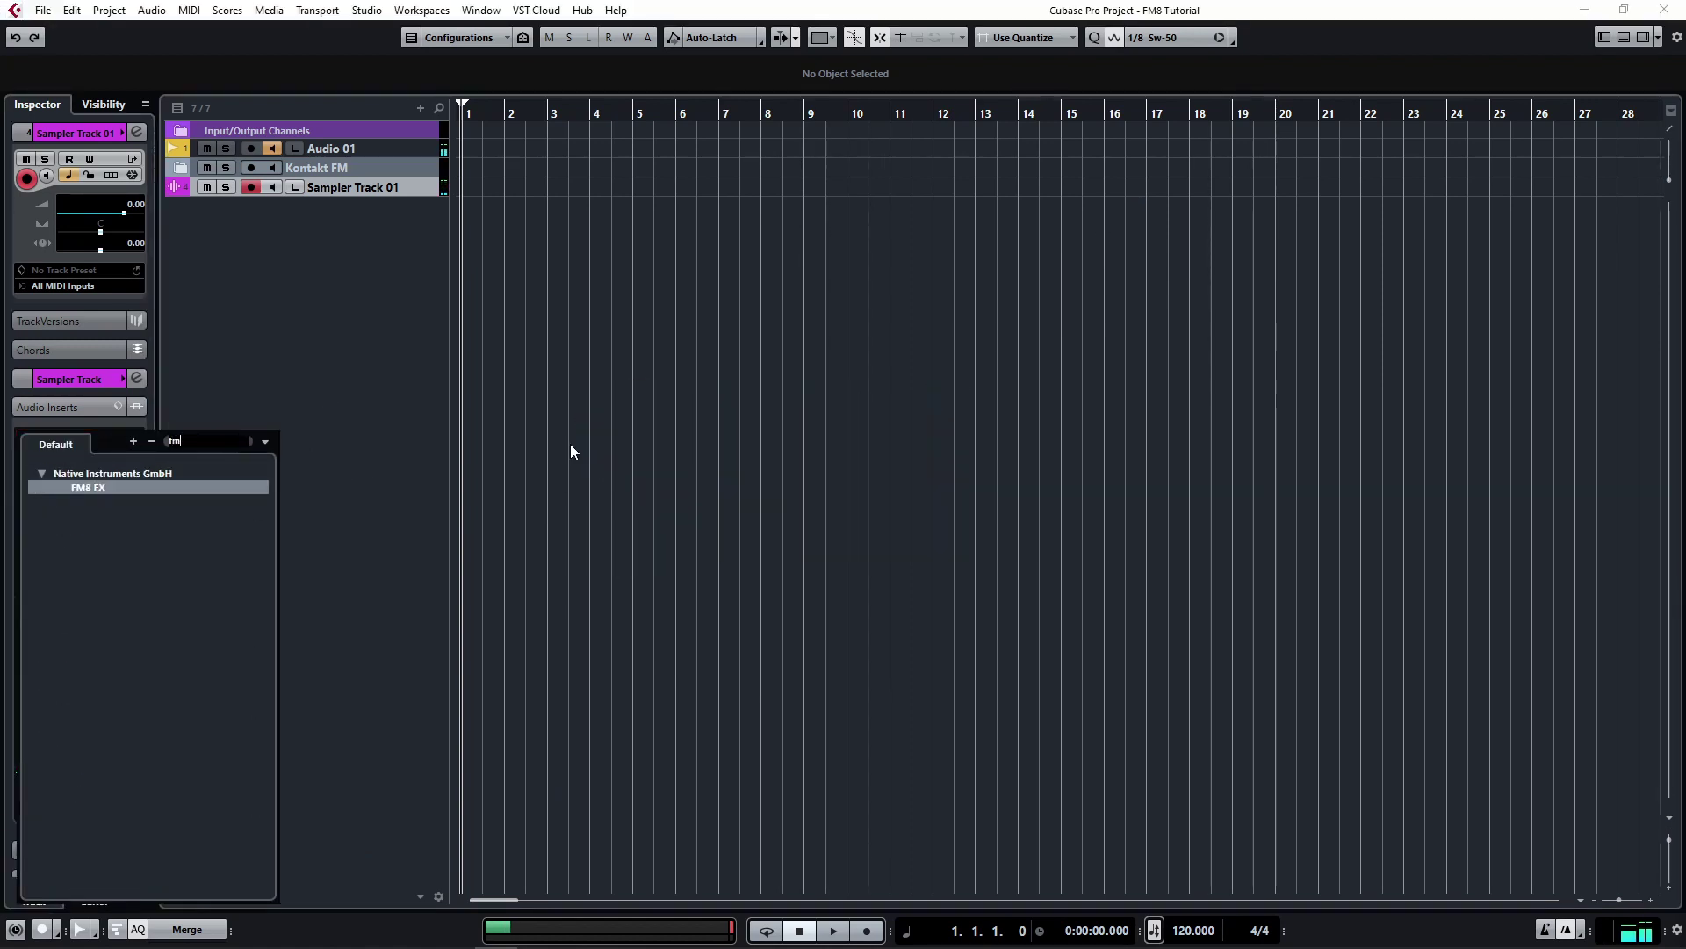
left_click(132, 485)
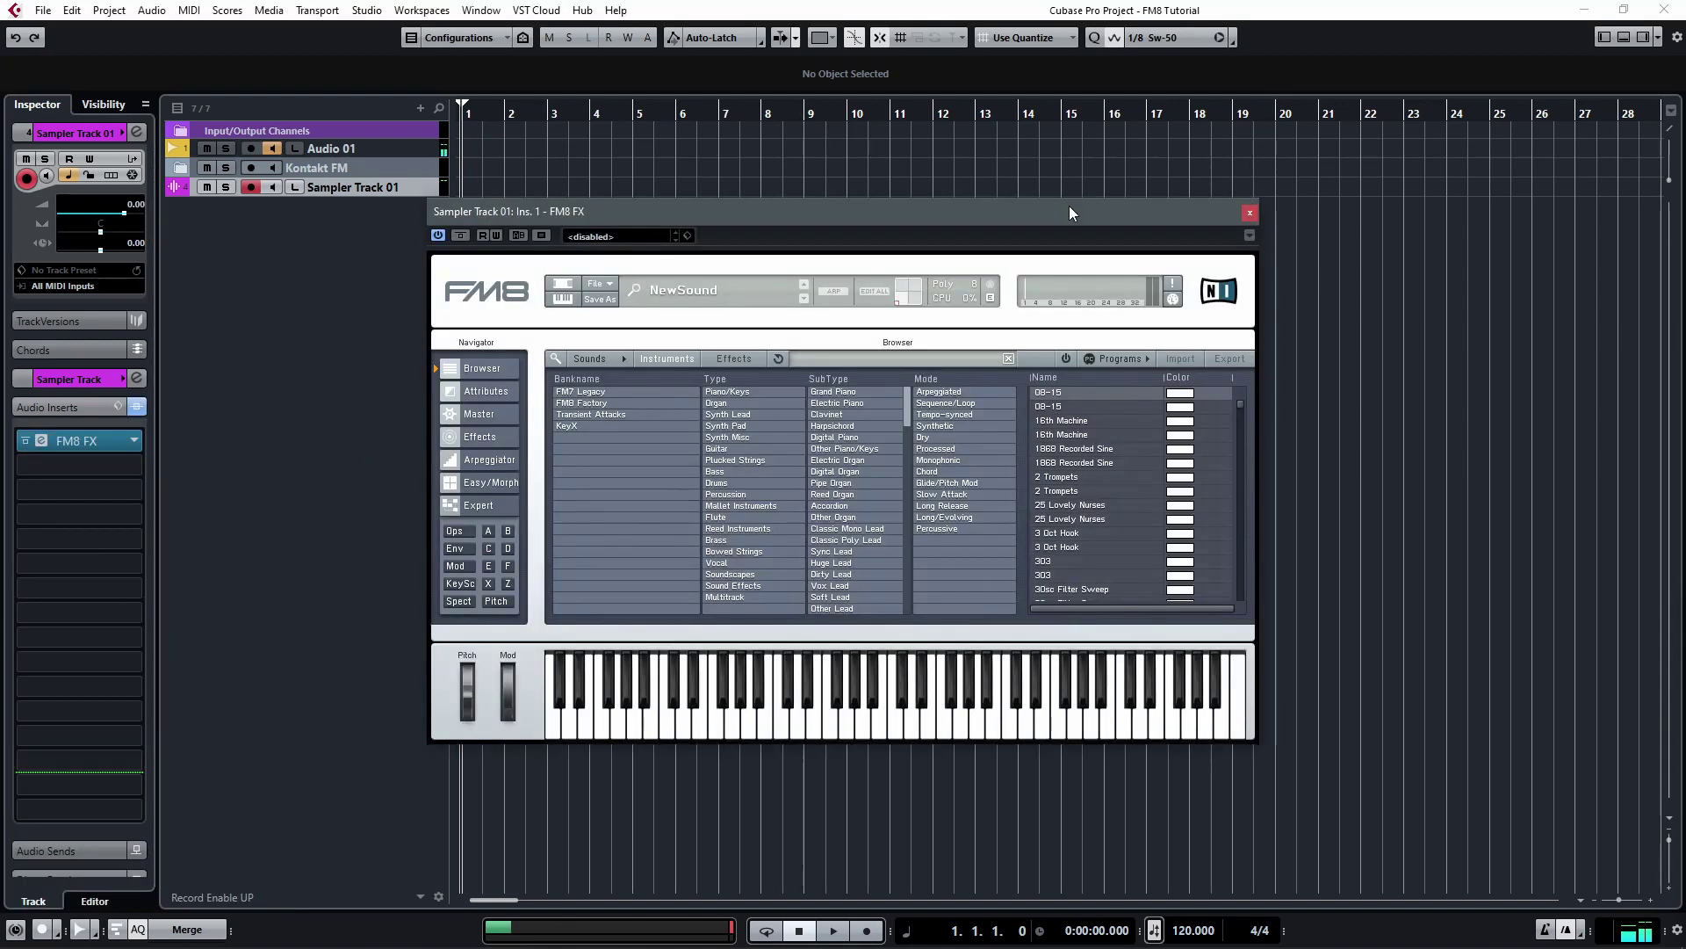
left_click_drag(1068, 207, 1178, 152)
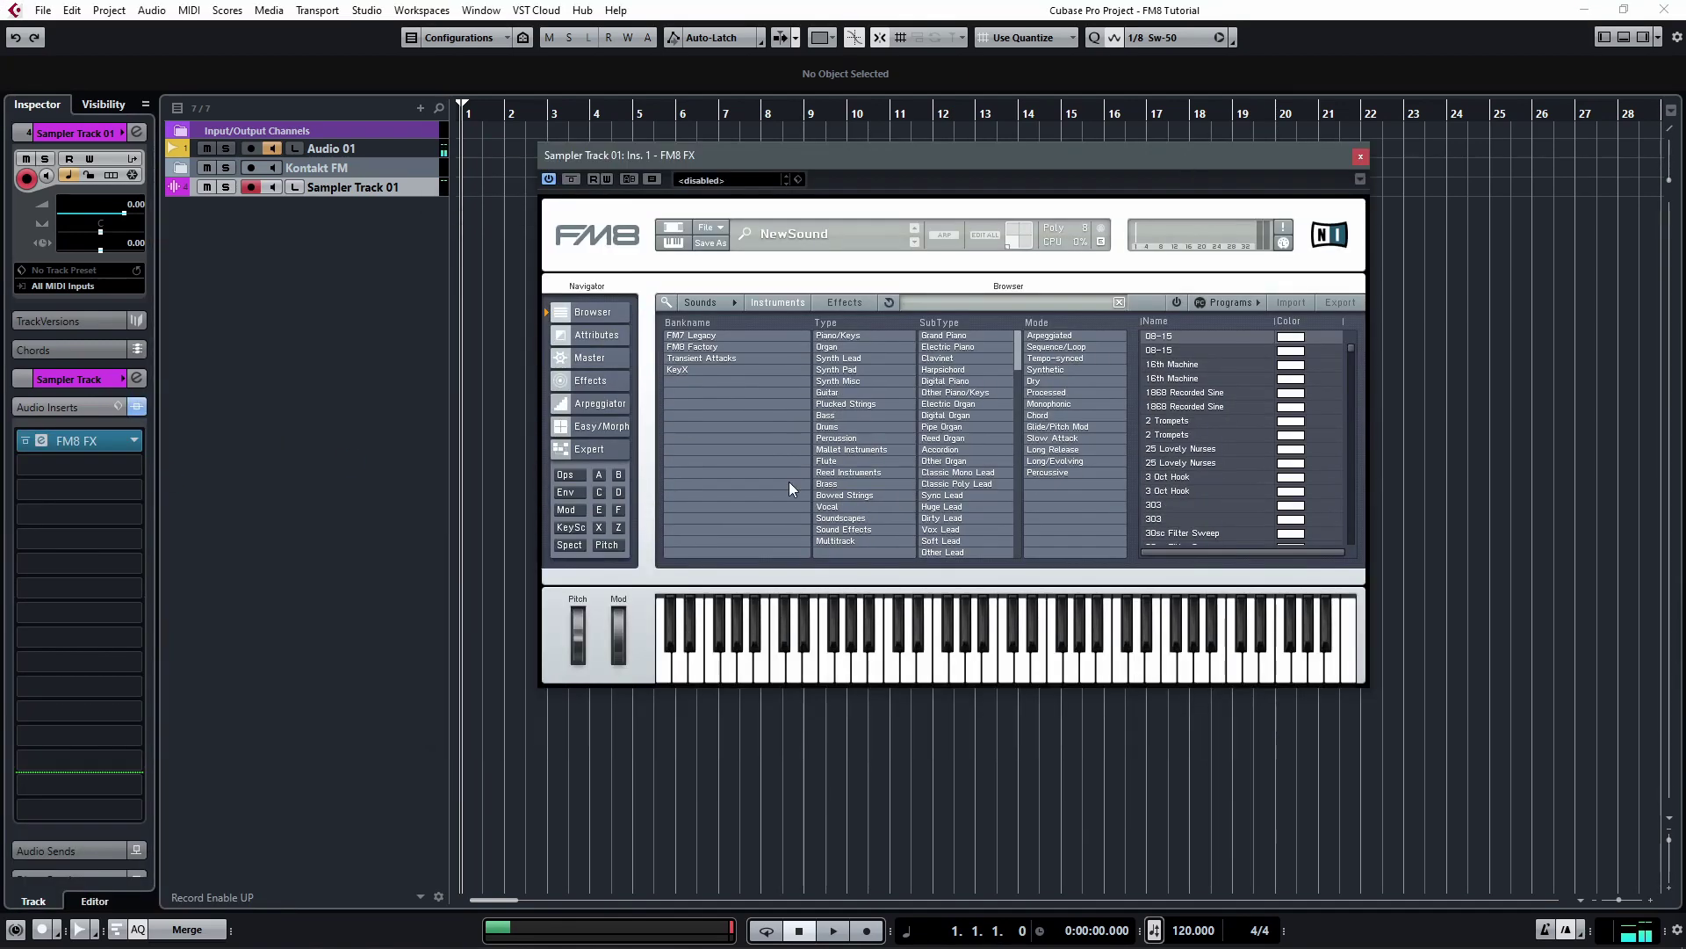
left_click(569, 474)
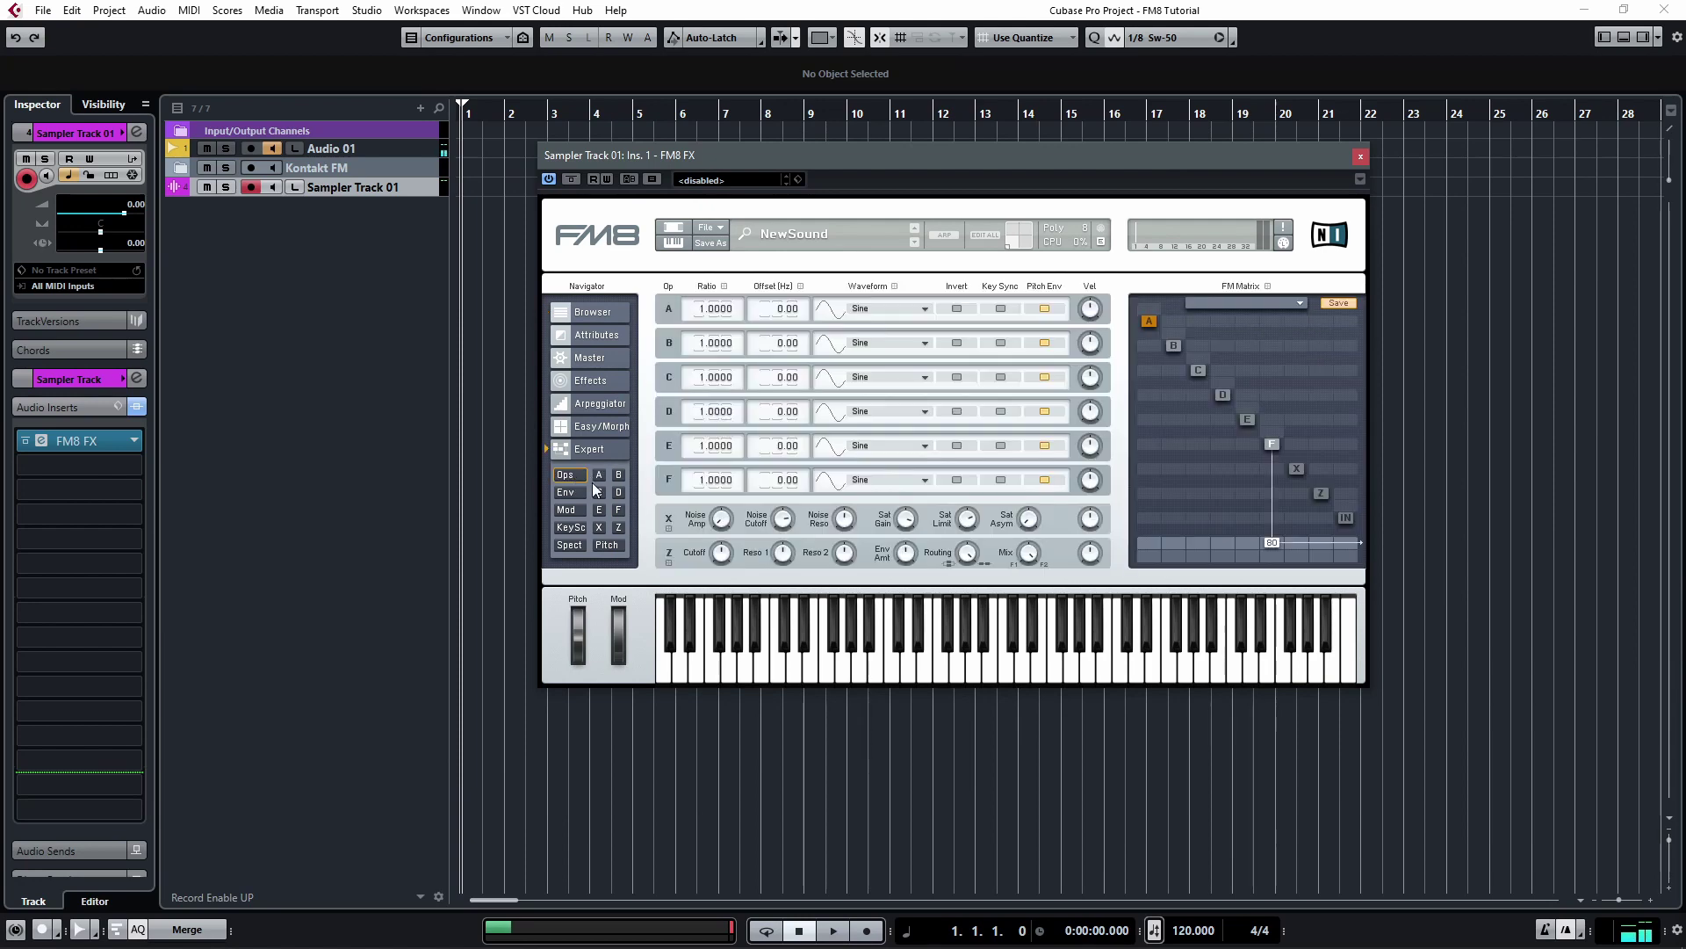
Set the IN output amount to 100, delete operator F's direct output, and check FM8's Expert and Master pages.
left_click(1347, 546)
left_click_drag(1271, 544, 1271, 614)
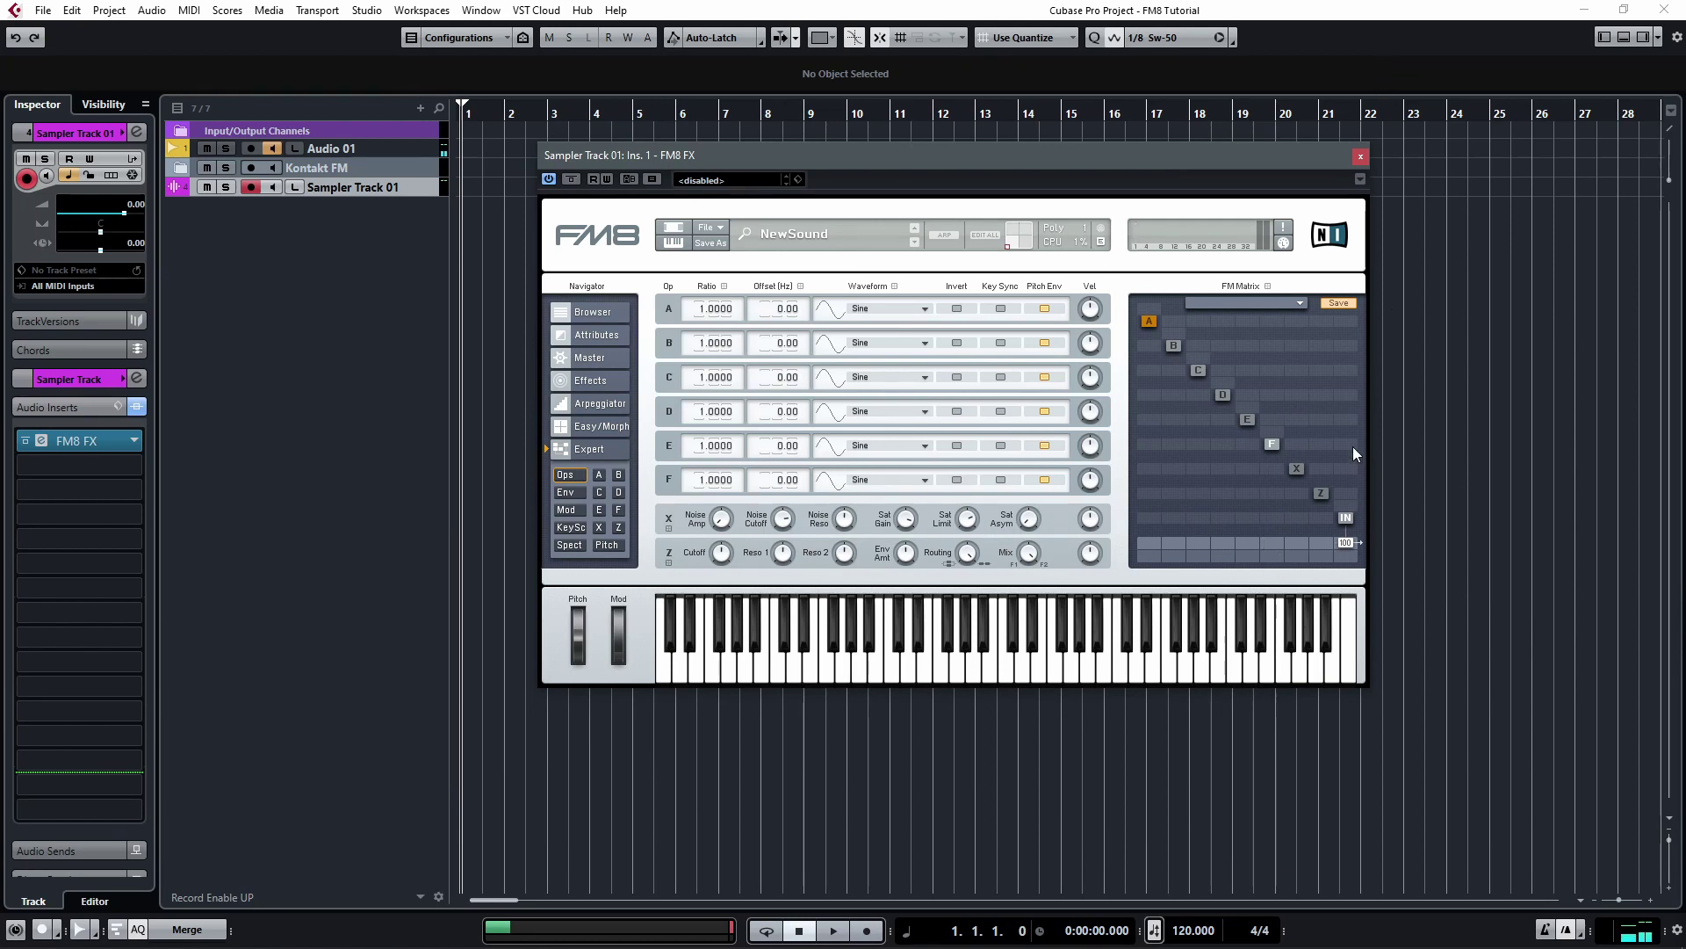
left_click(1273, 444)
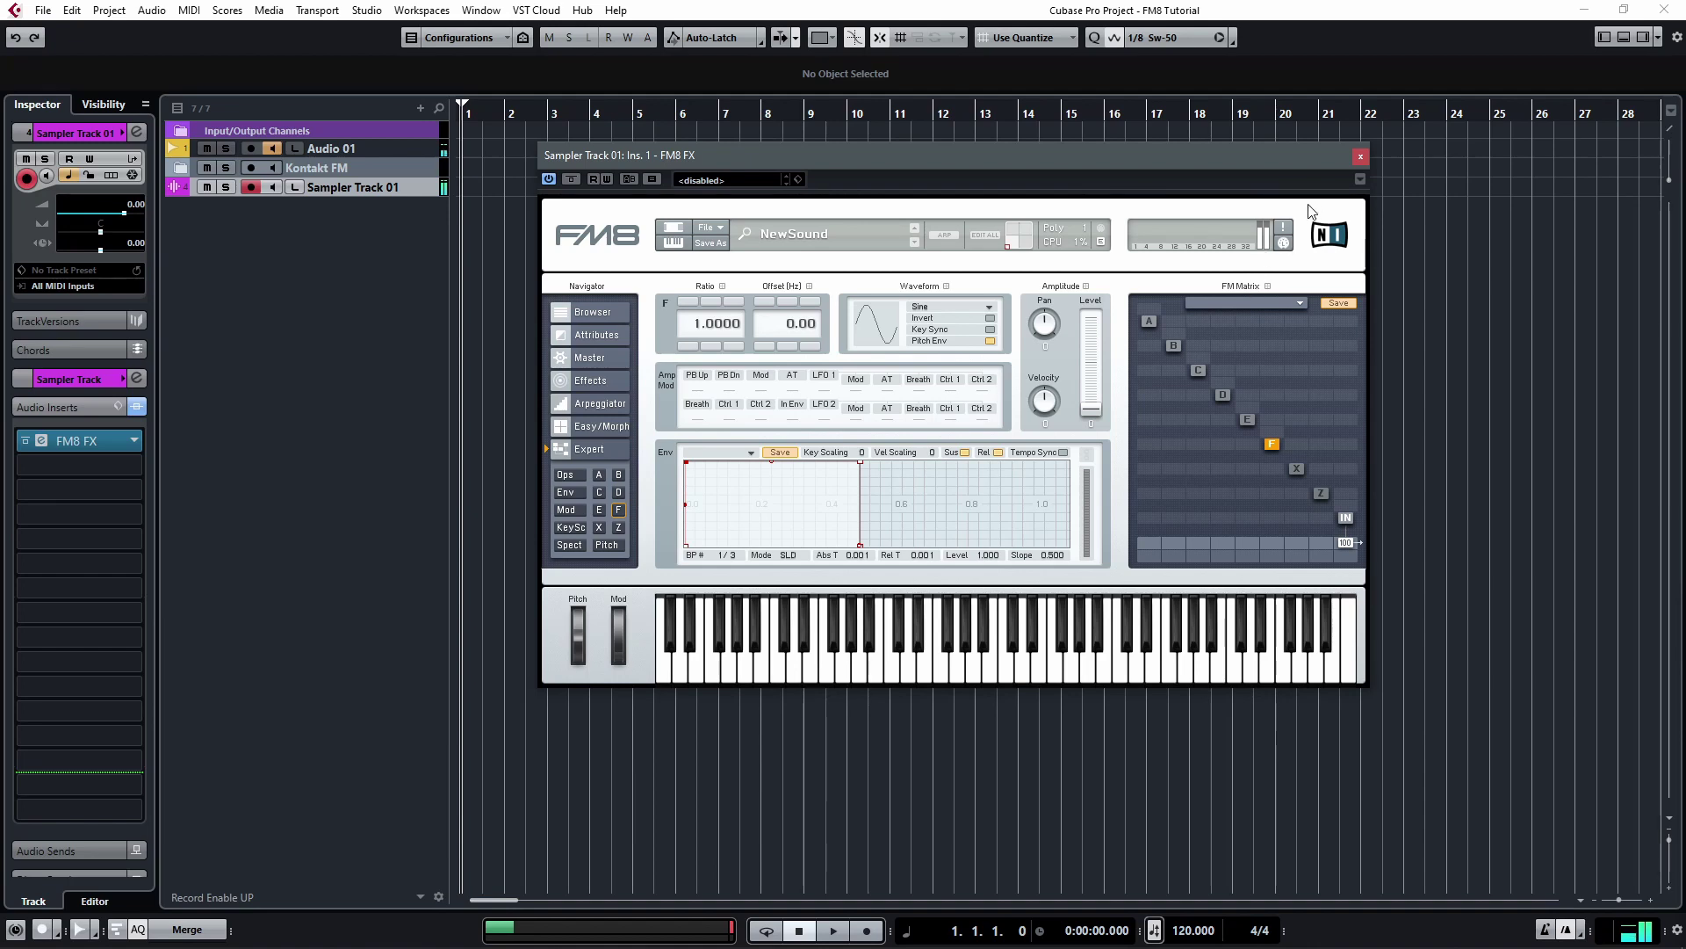
left_click(608, 360)
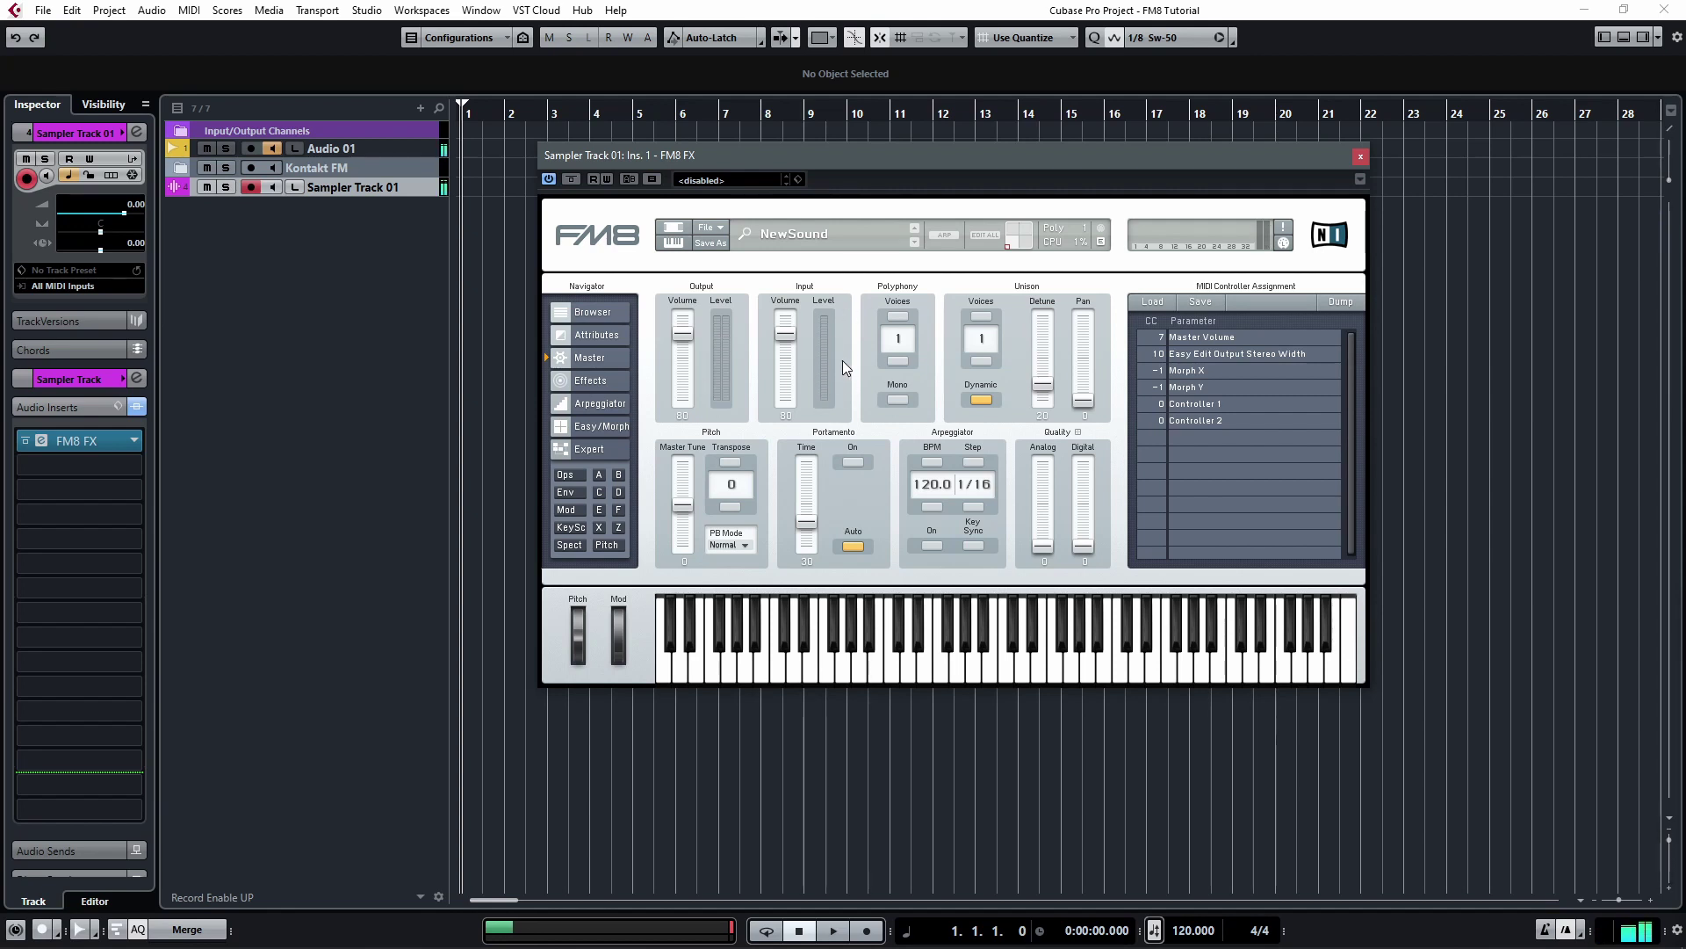
left_click(566, 476)
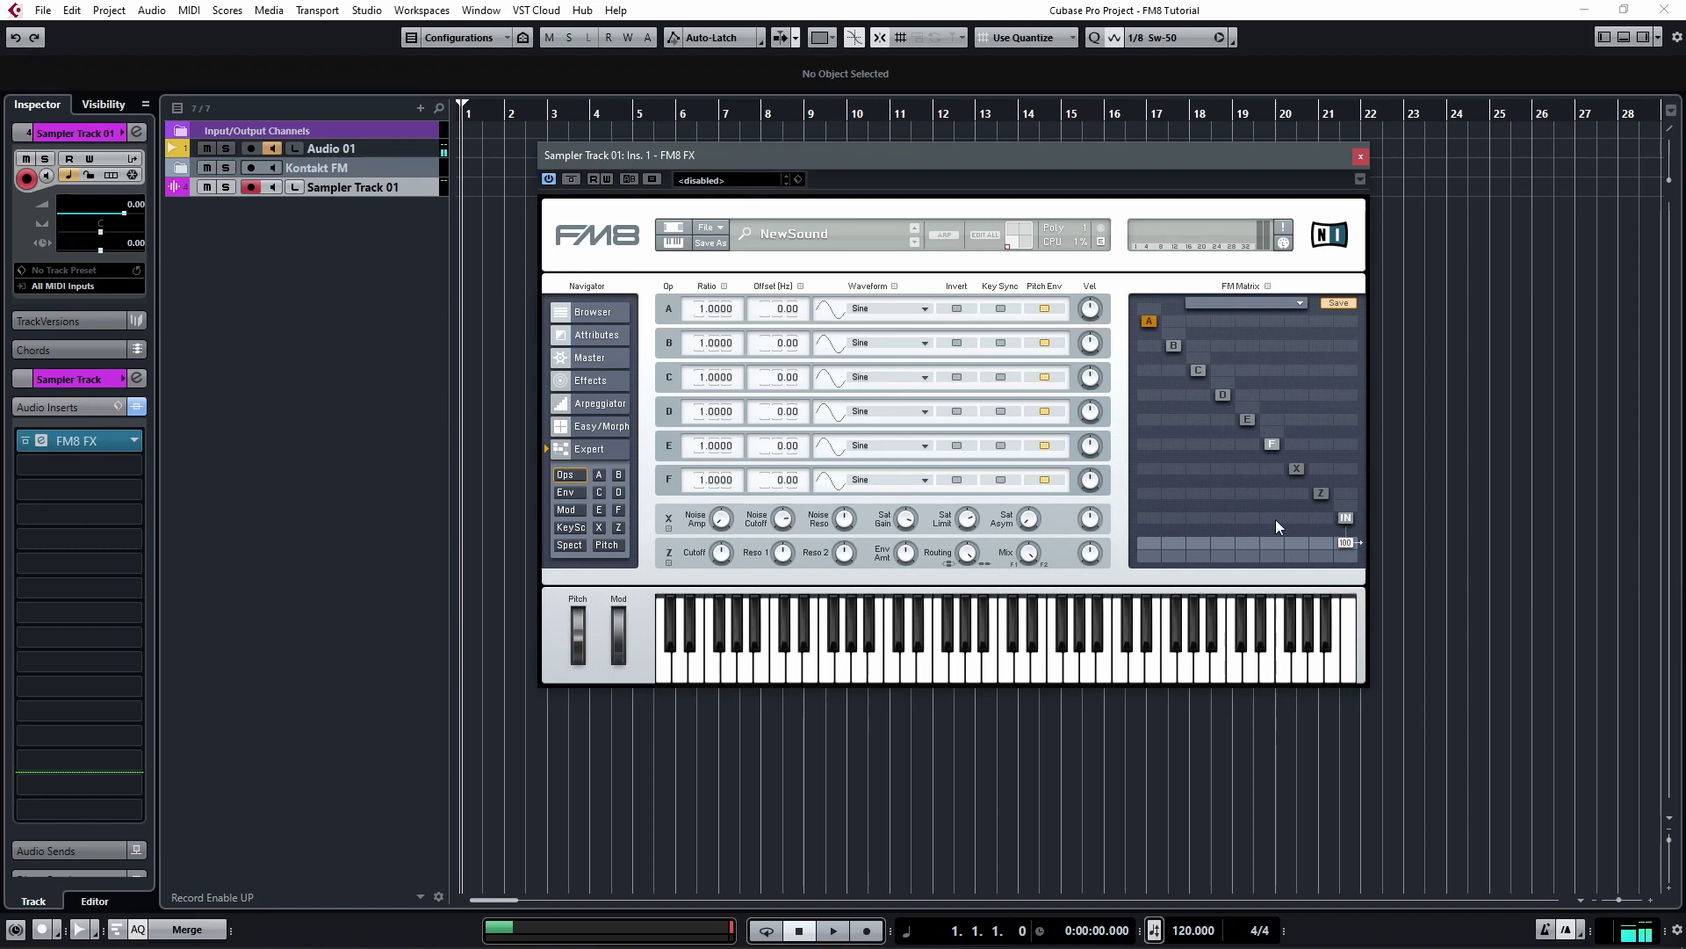
Route operator F into IN in the FM Matrix at amount 91, then reposition the FM8 window.
left_click_drag(1276, 519, 1288, 367)
left_click_drag(1277, 518, 1287, 408)
left_click_drag(1256, 179, 1371, 189)
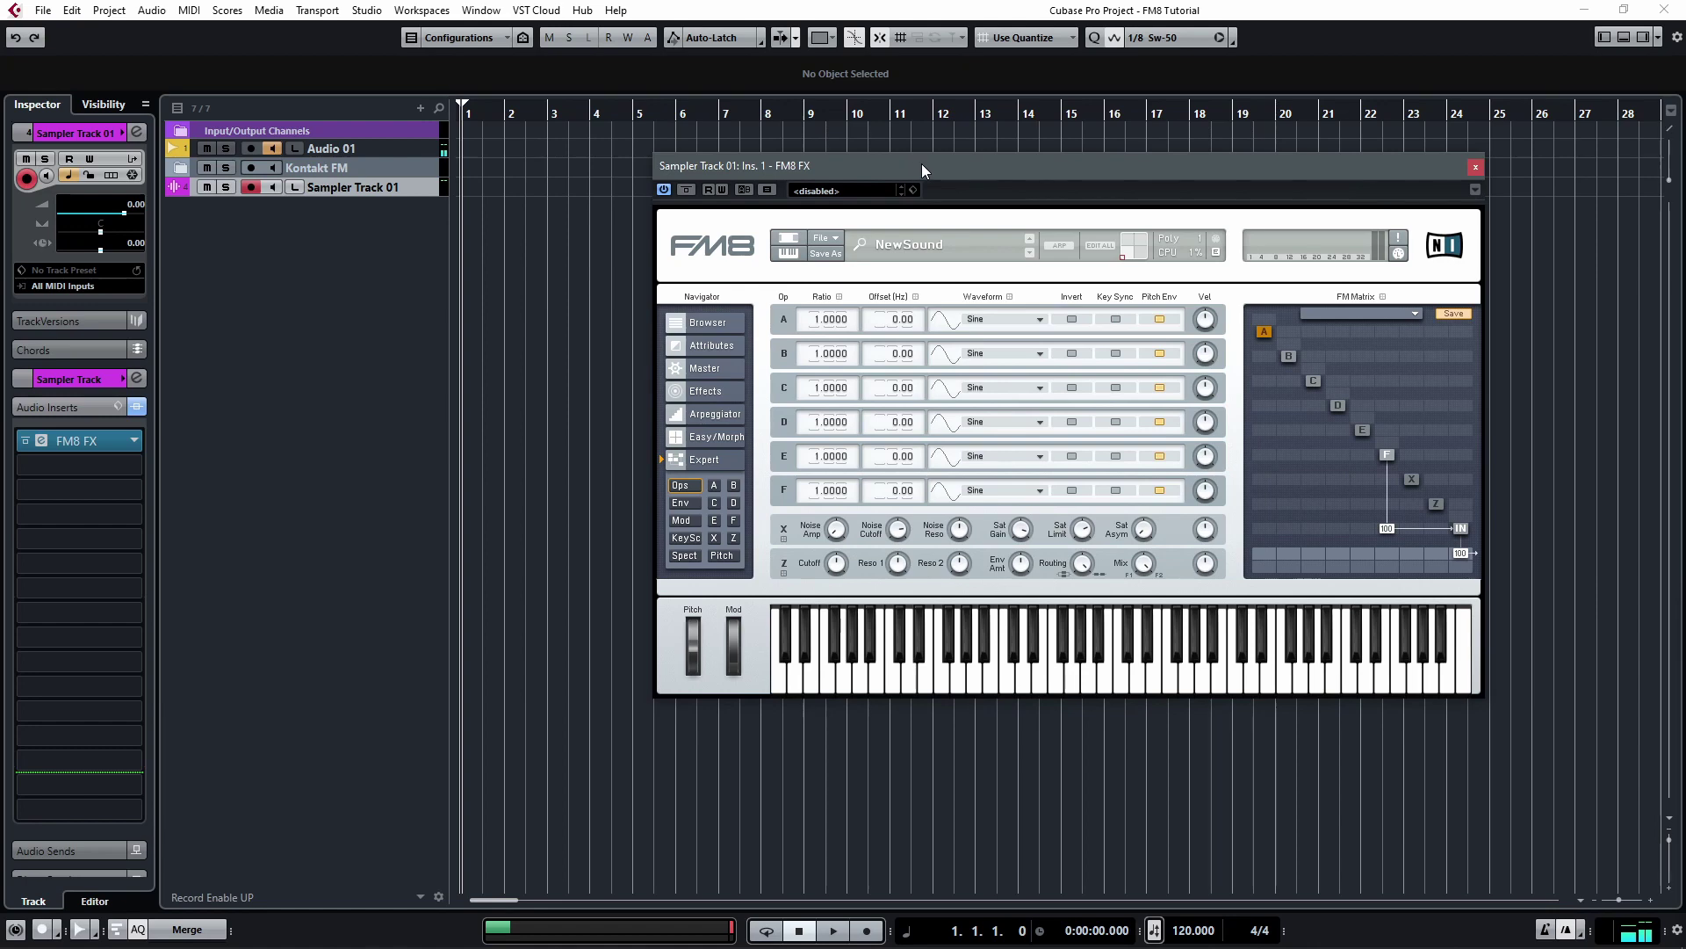
left_click_drag(917, 162, 888, 154)
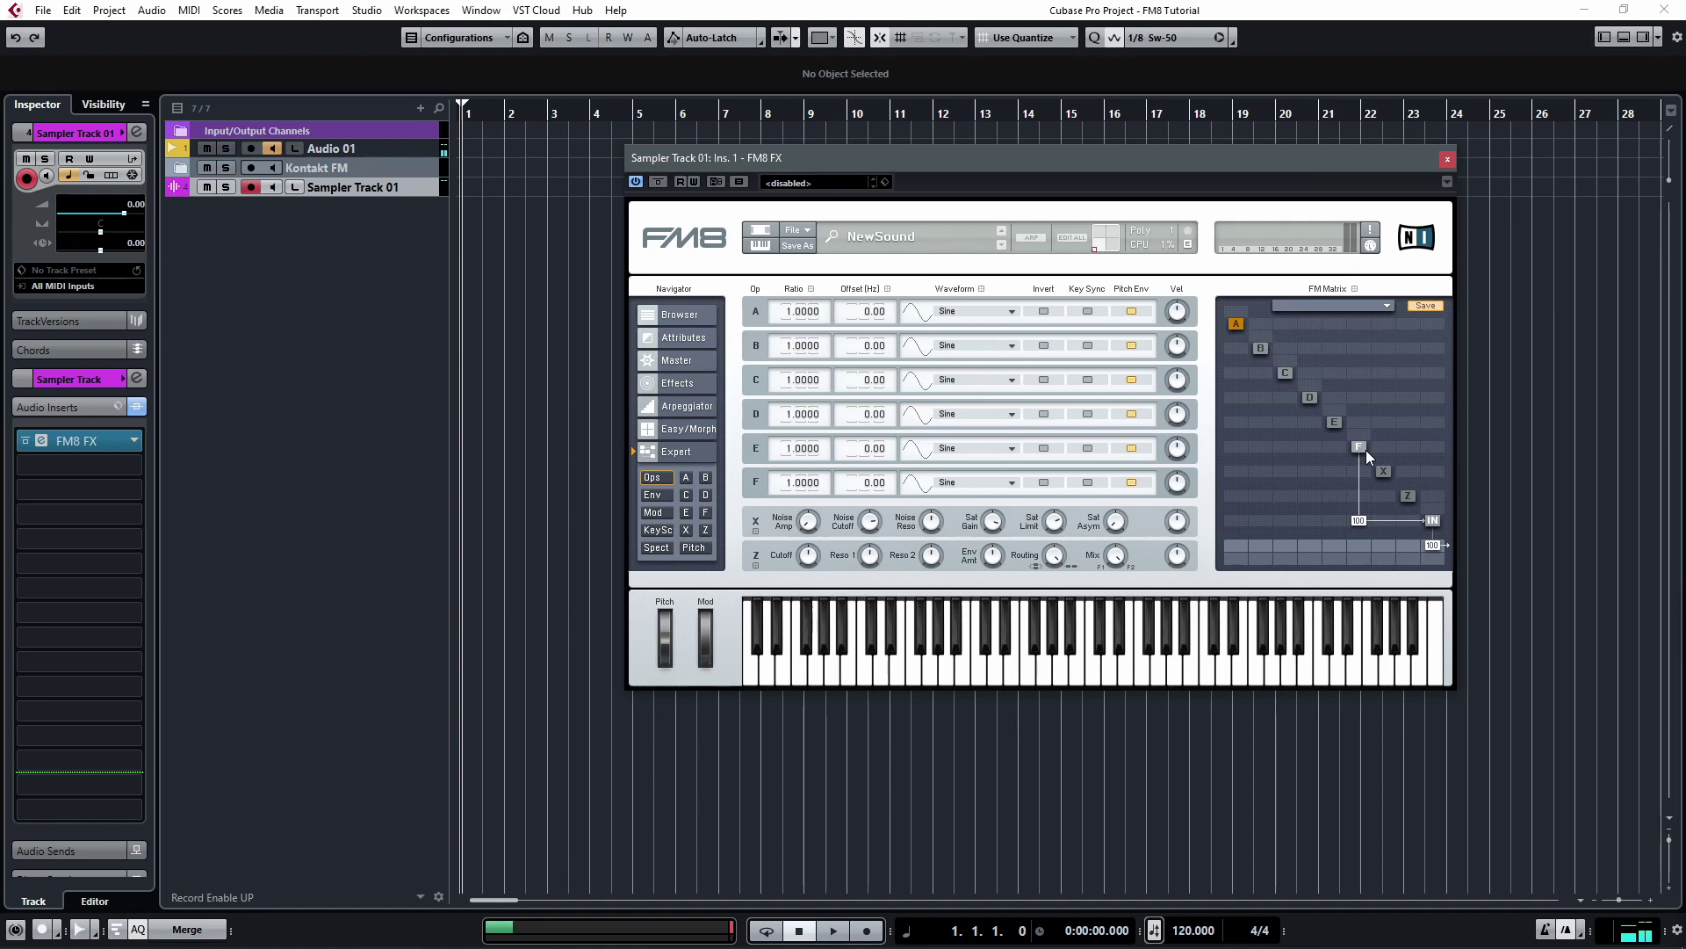
Add MIDI track MIDI 02 and move it directly above Sampler Track 01.
right_click(369, 269)
left_click(504, 332)
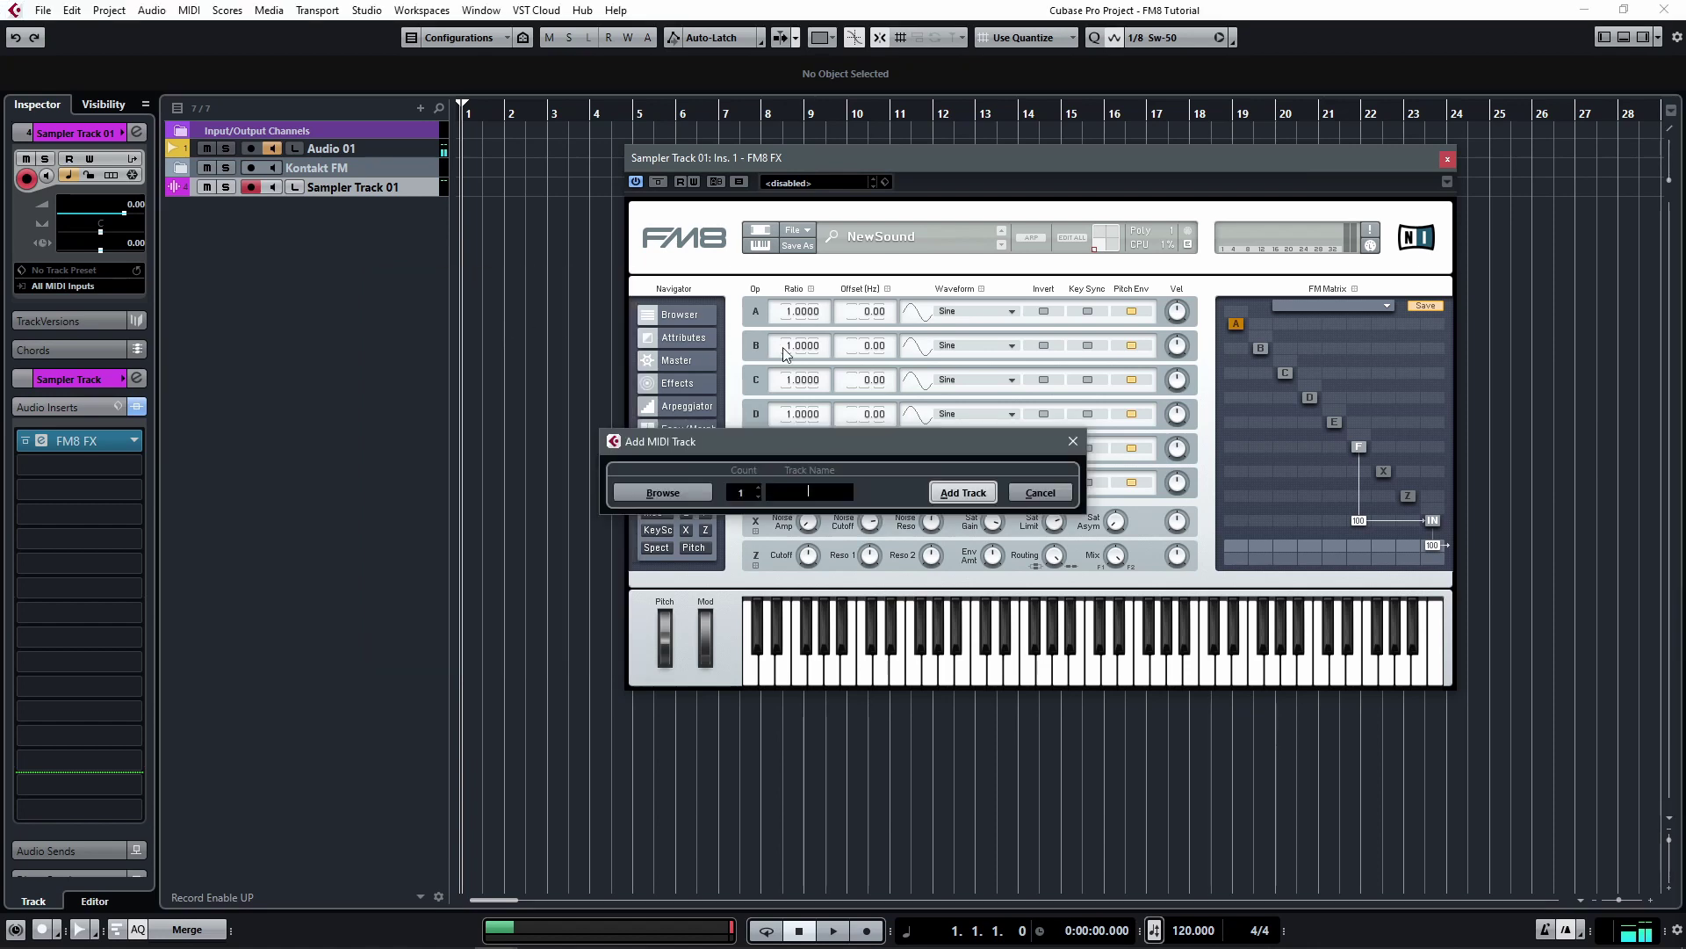
left_click(963, 492)
left_click_drag(332, 205, 344, 184)
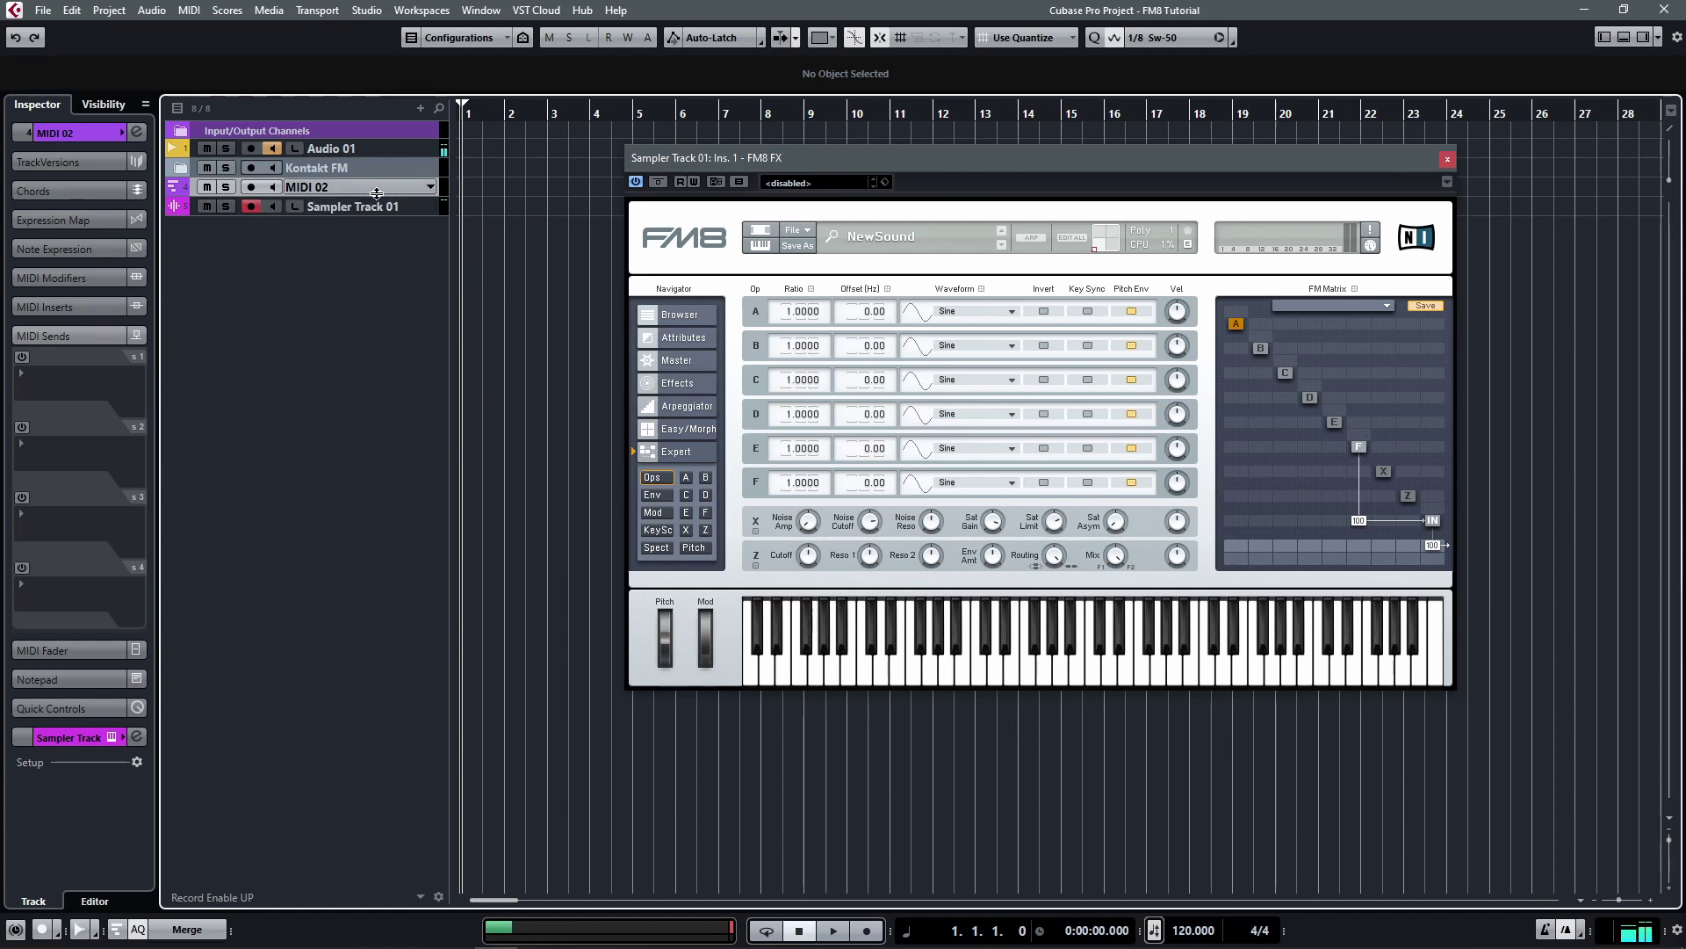
Arm MIDI 02, disarm Sampler Track 01, and send MIDI 02 to Sampler Track 01 and FM8 FX MIDI In.
key("r")
left_click(252, 206)
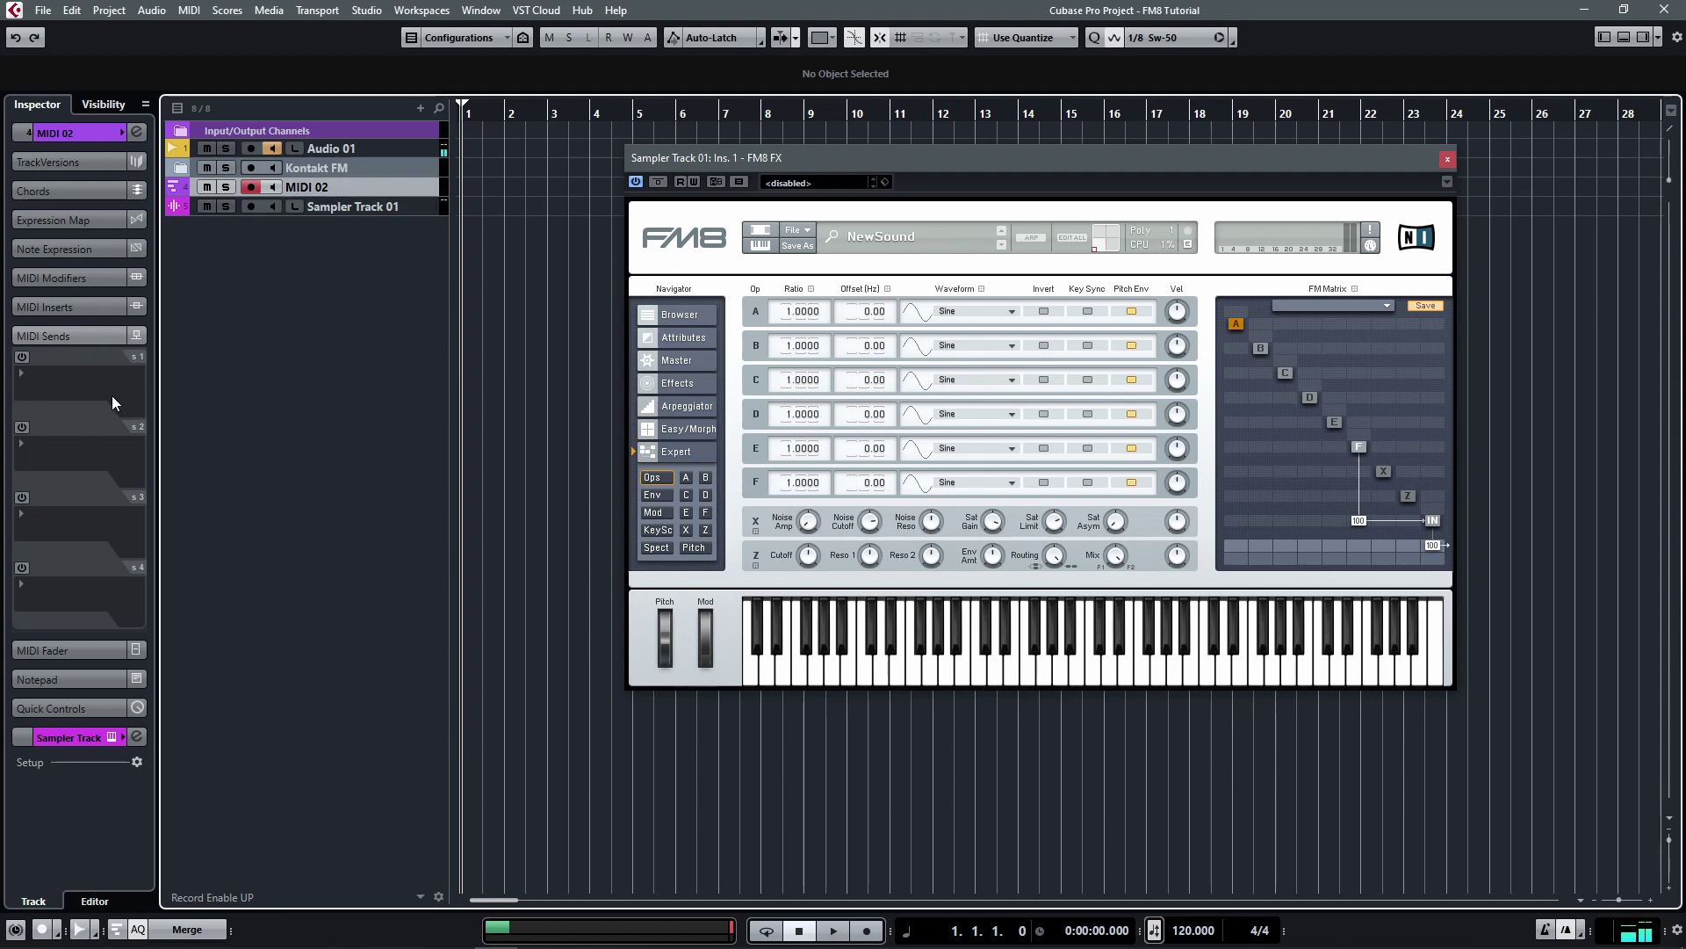
left_click(29, 372)
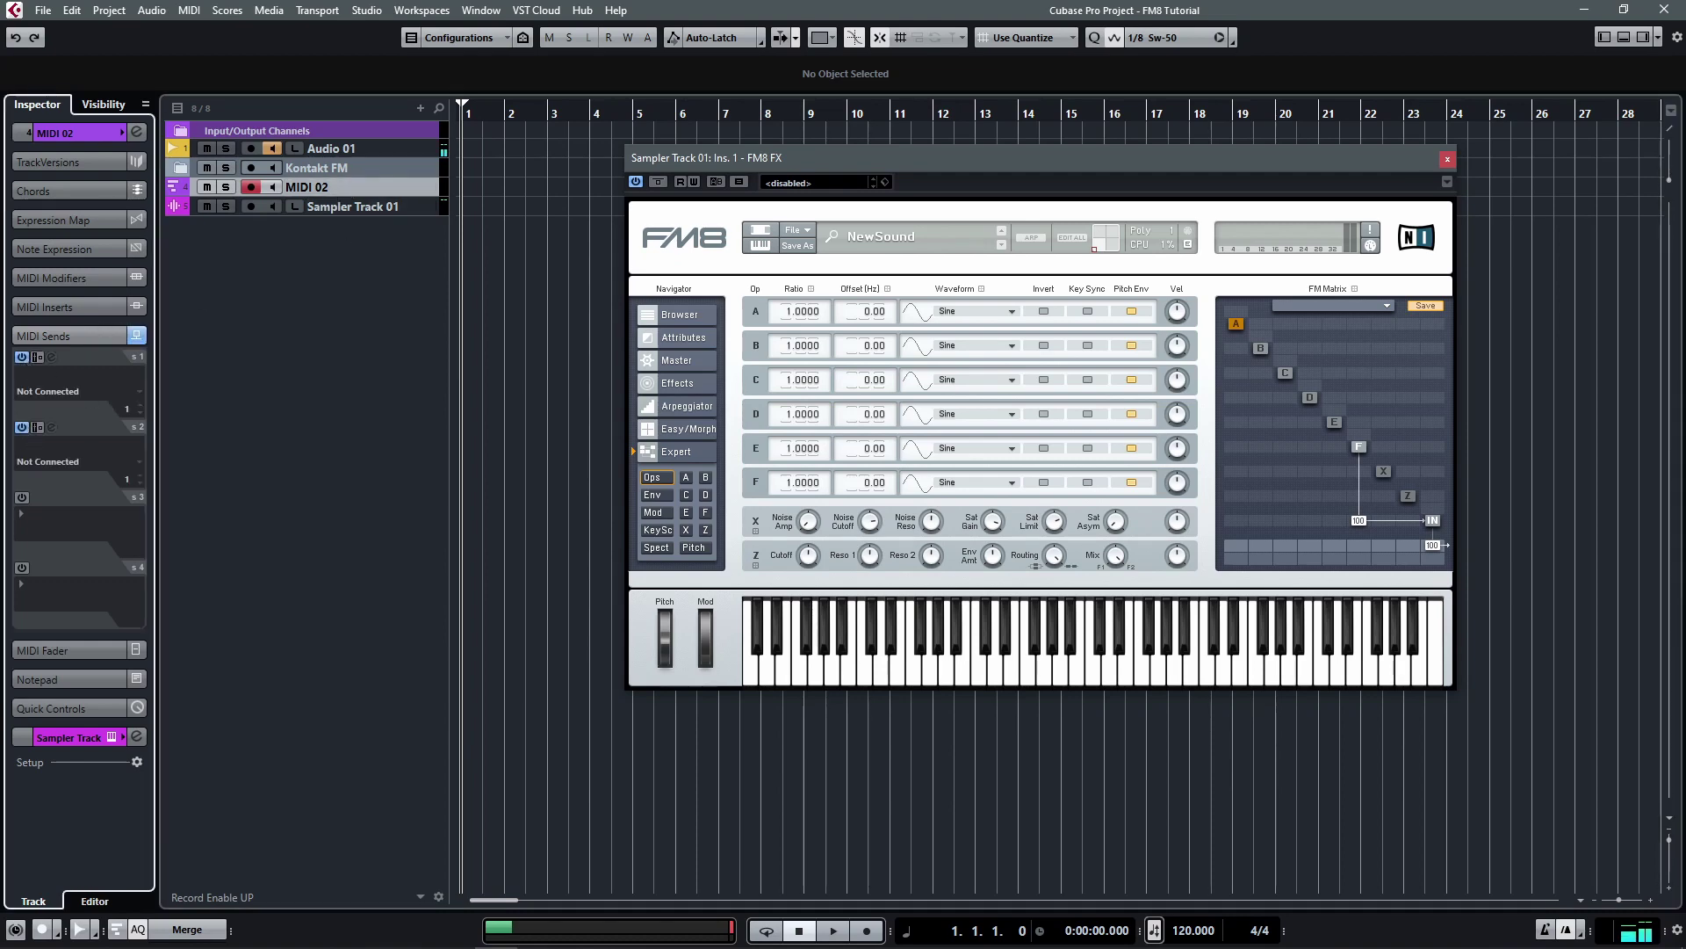
left_click(56, 392)
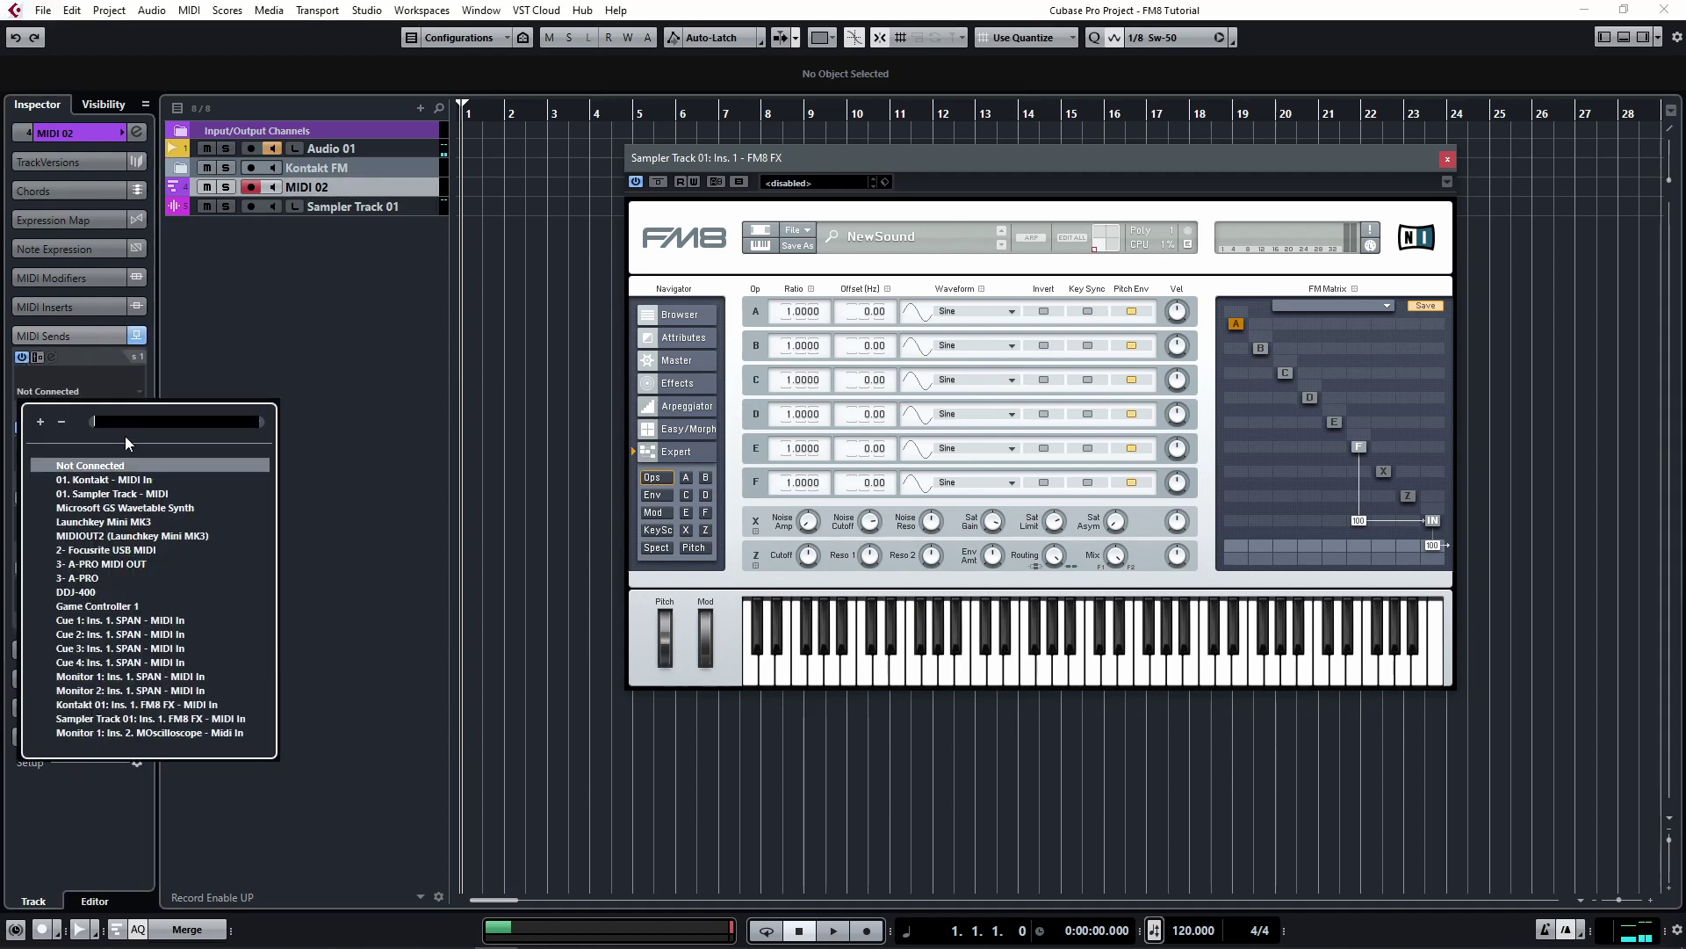
type("sampl")
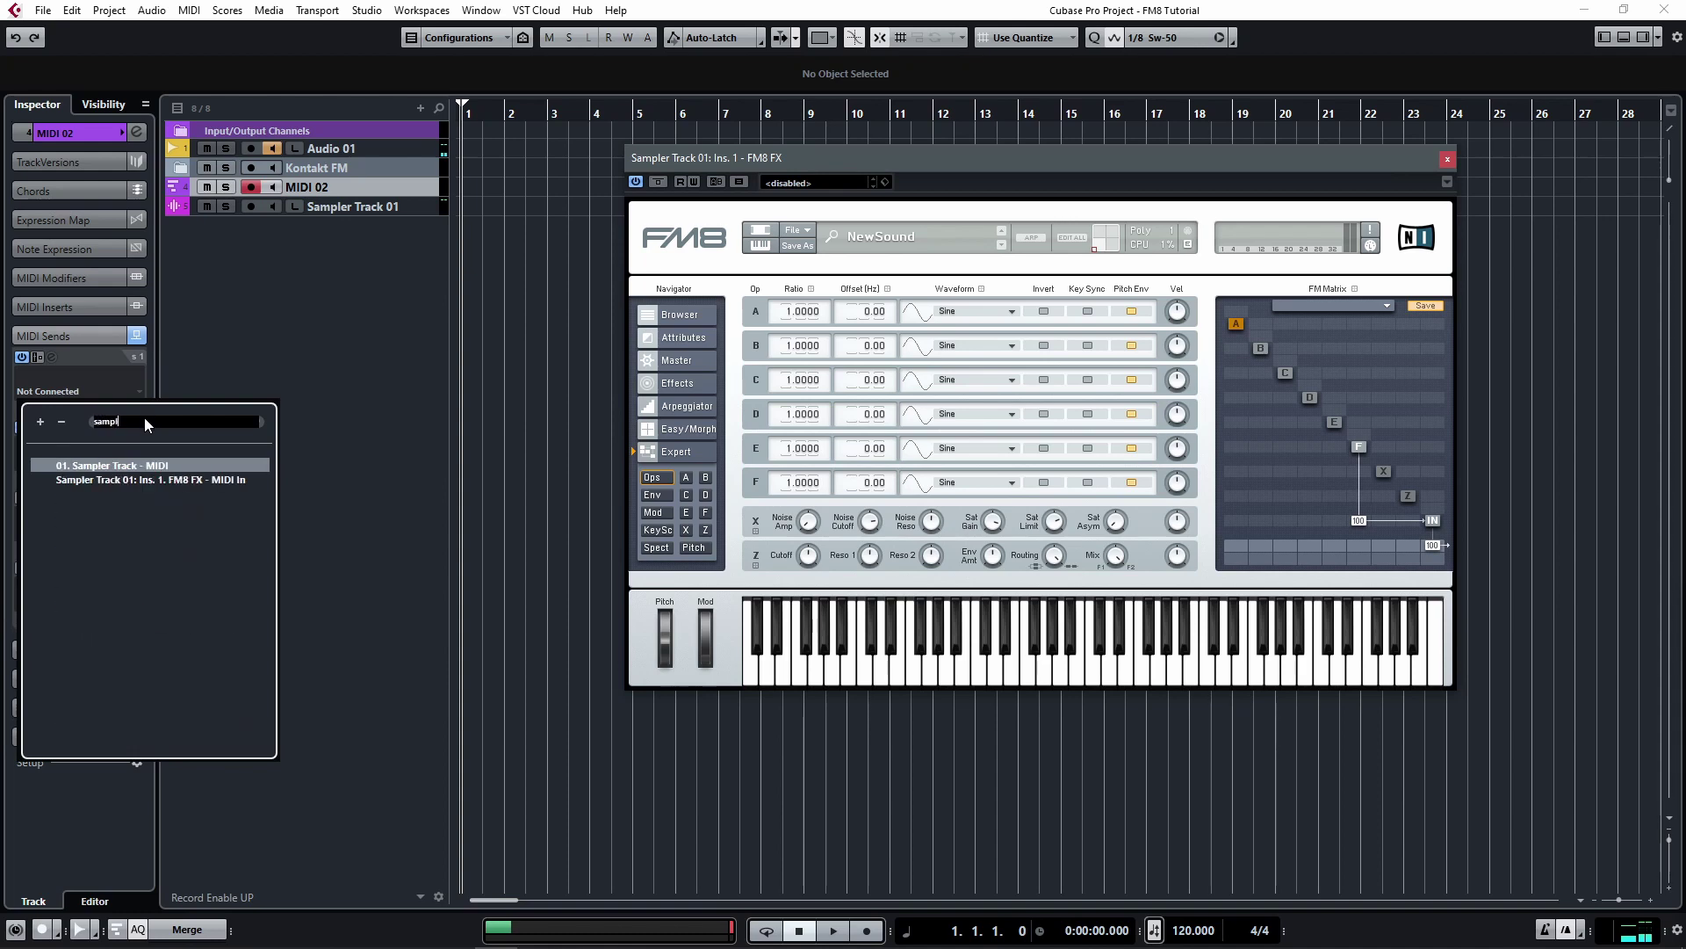
left_click(119, 465)
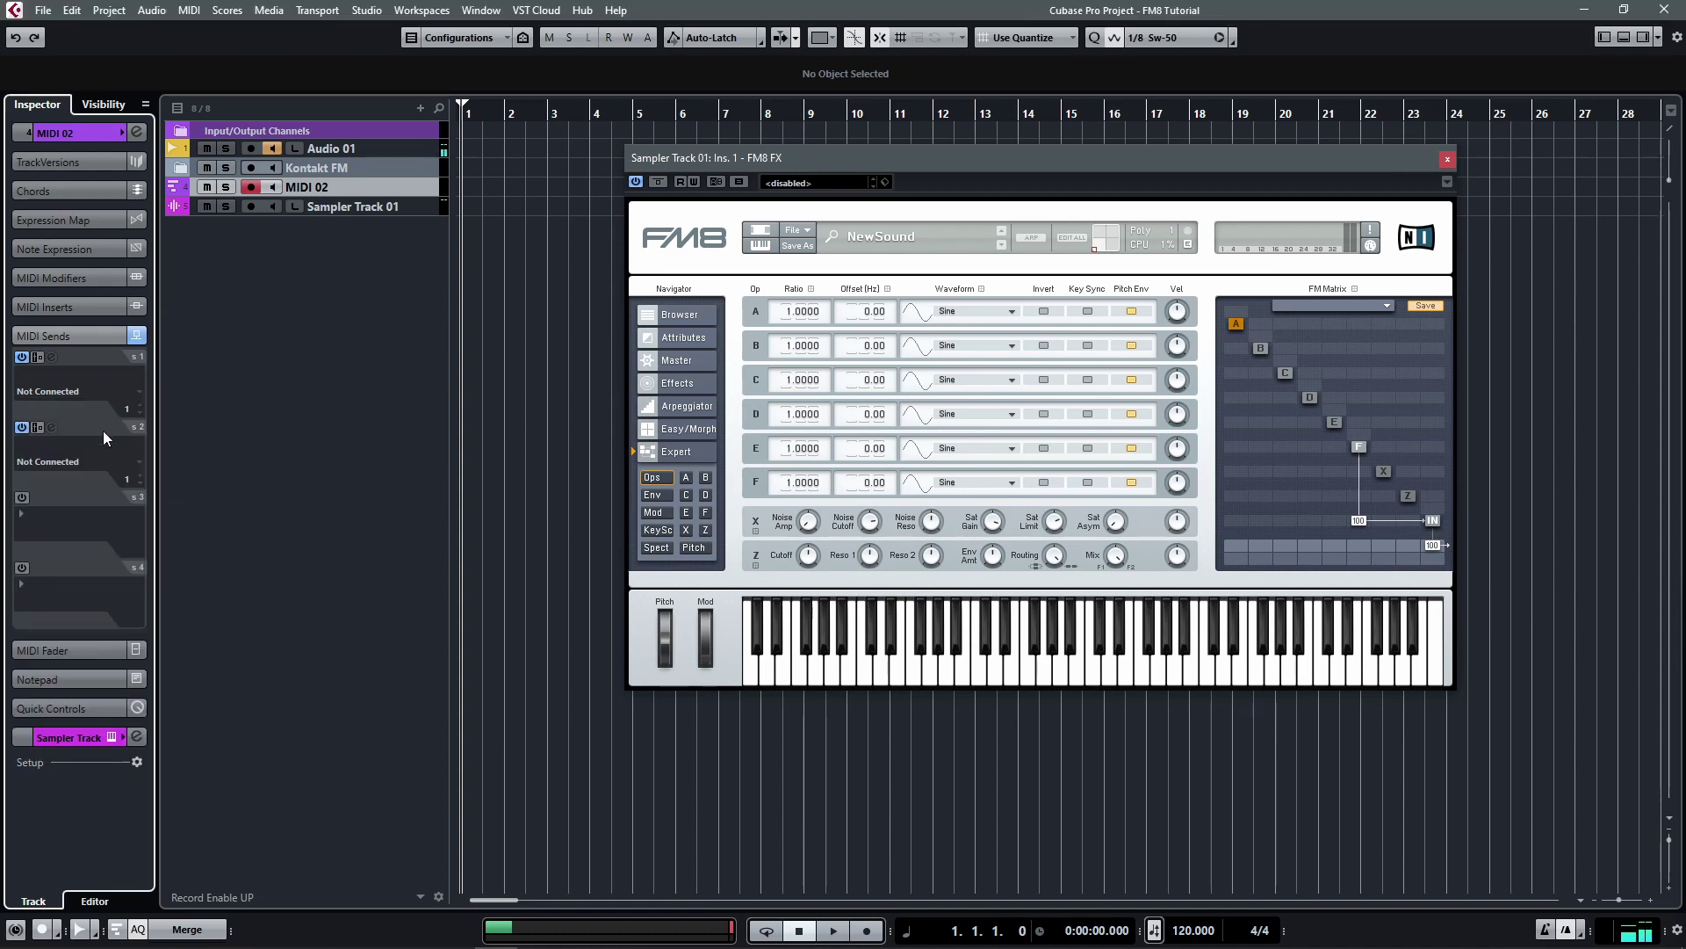
left_click(58, 462)
type("sampl")
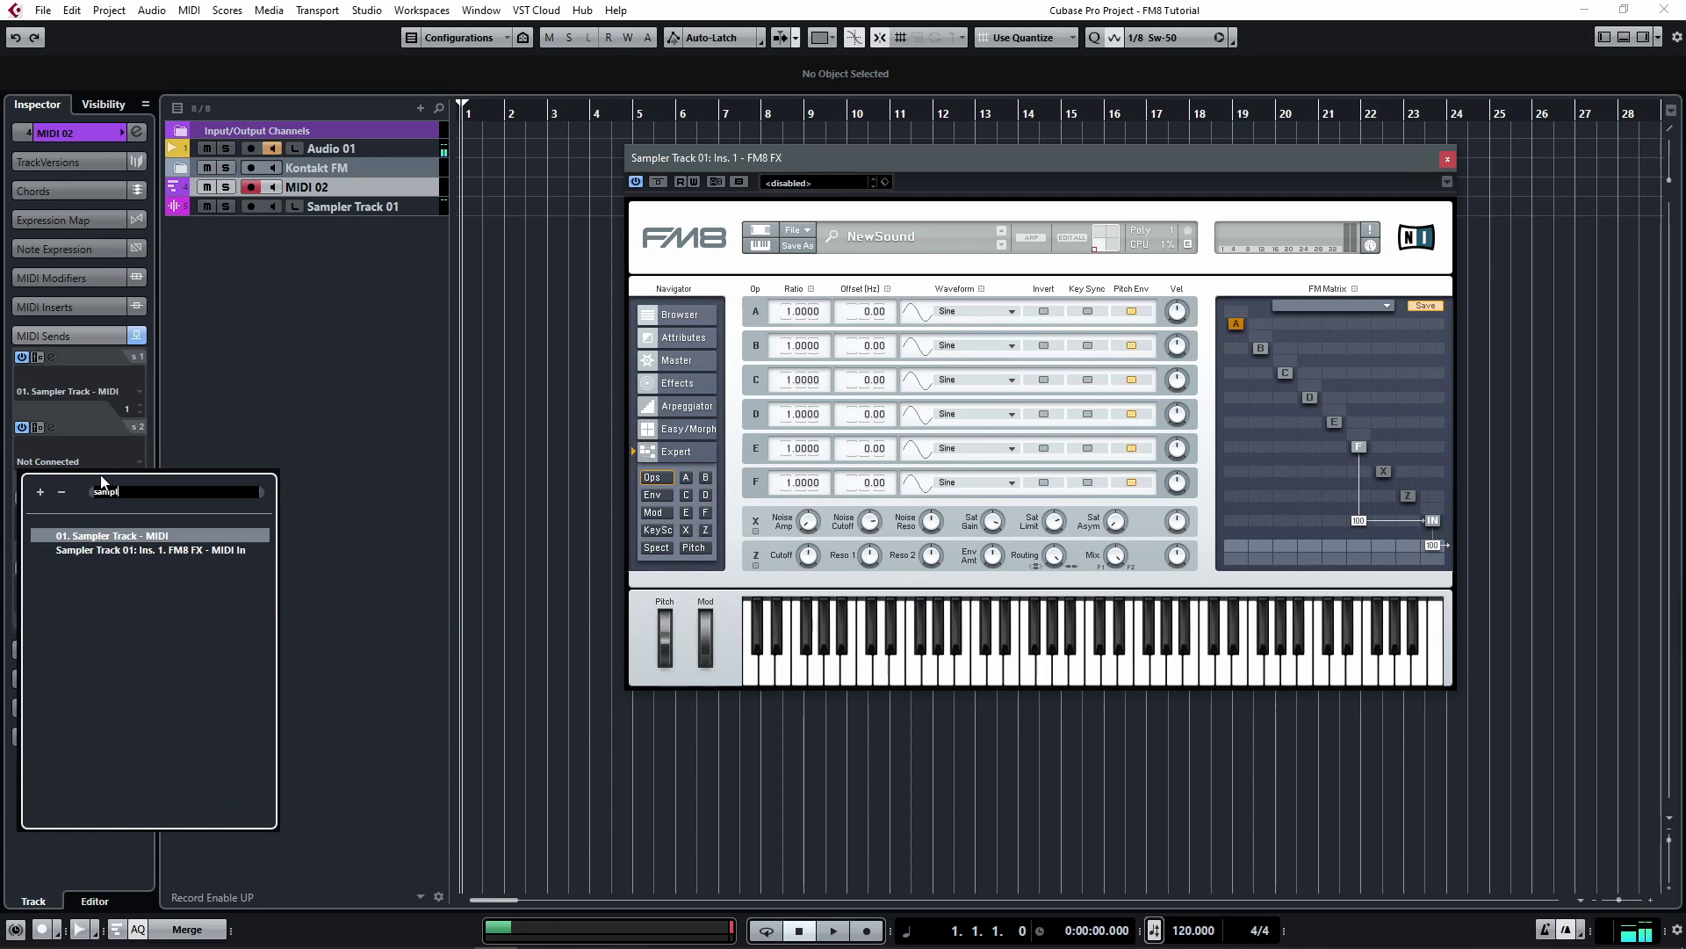
left_click(160, 551)
Set Sampler Track 01's MIDI input to Not Connected, then reselect MIDI 02.
left_click(365, 214)
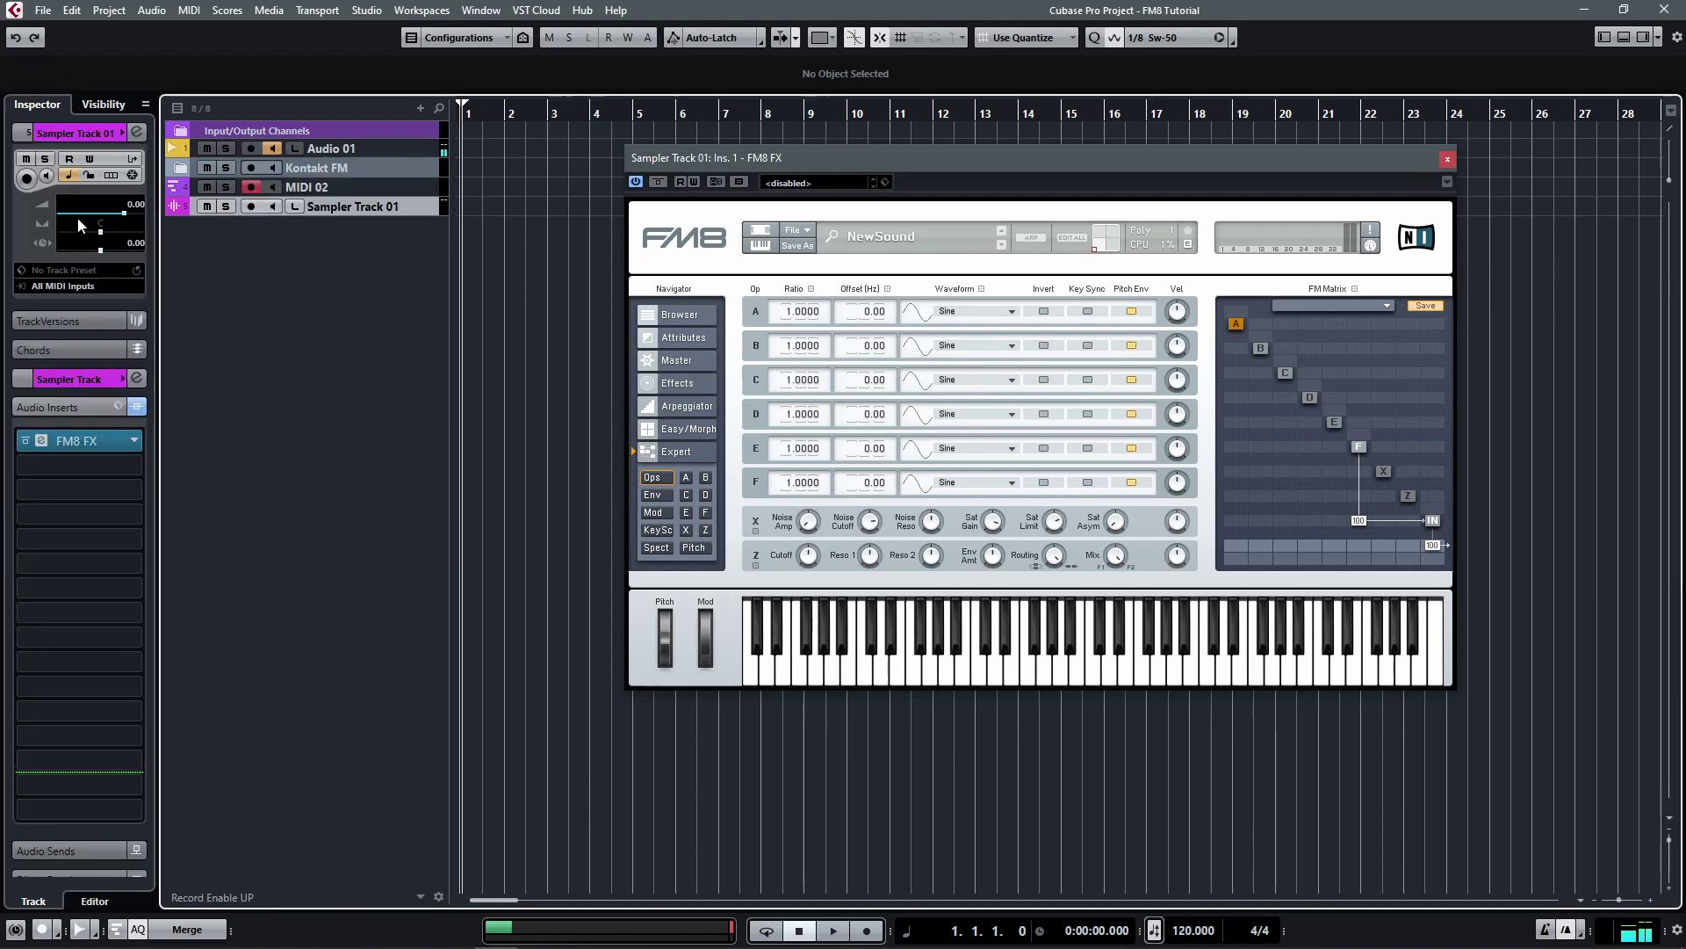
left_click(61, 287)
left_click(107, 361)
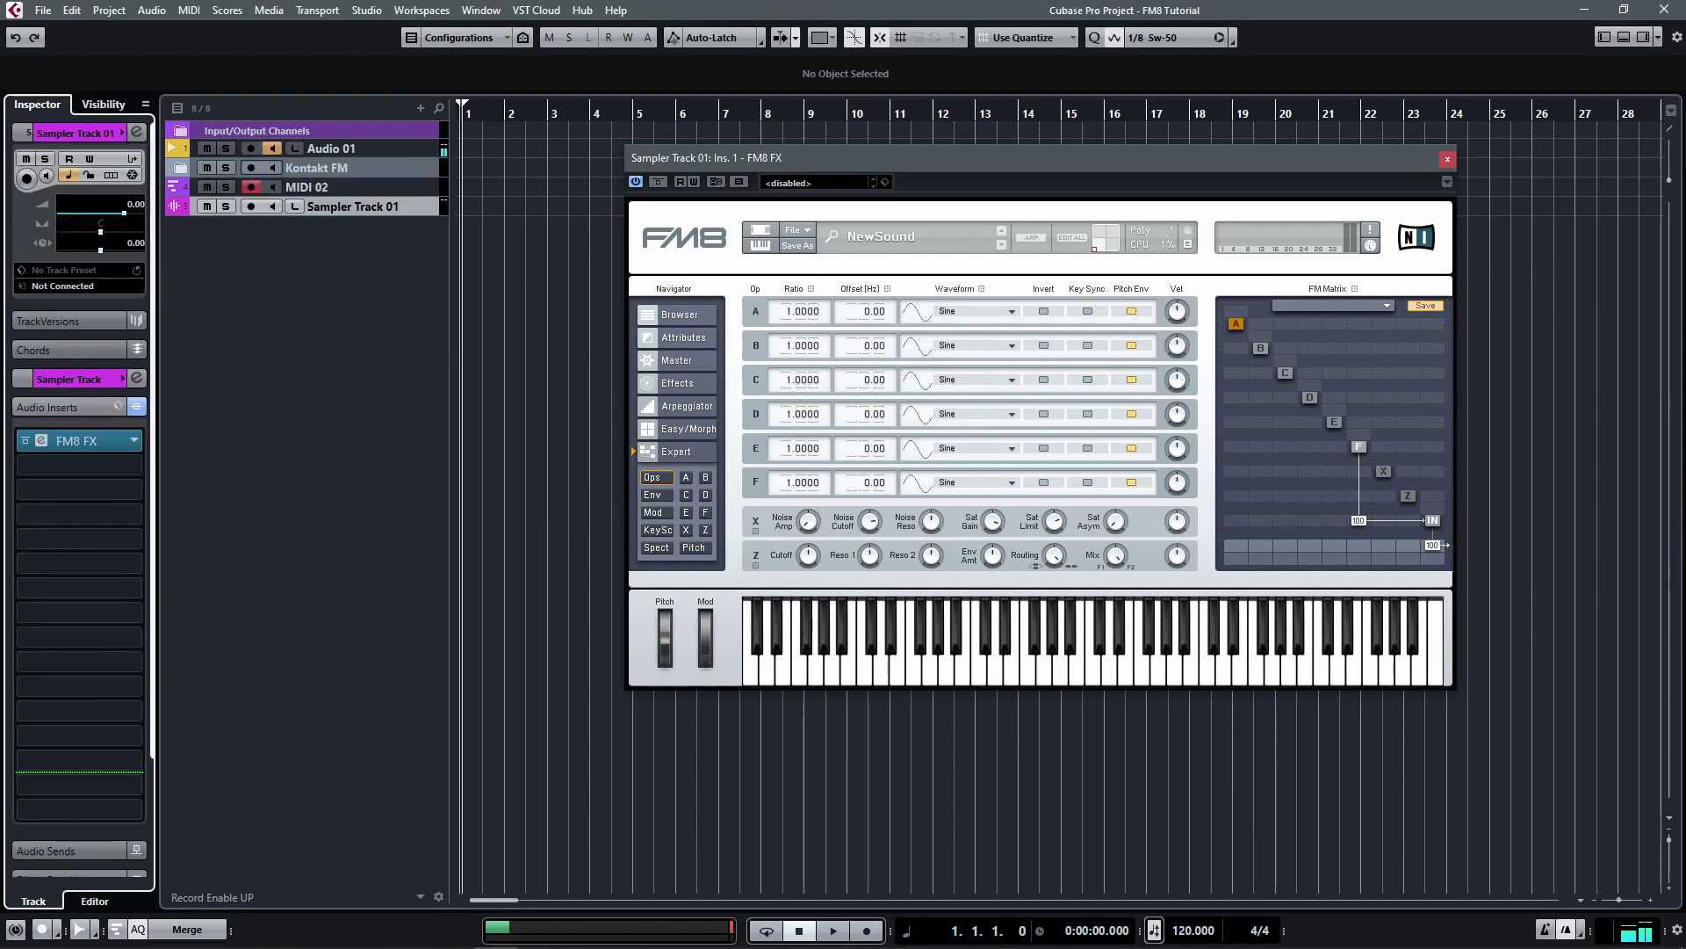
left_click(360, 187)
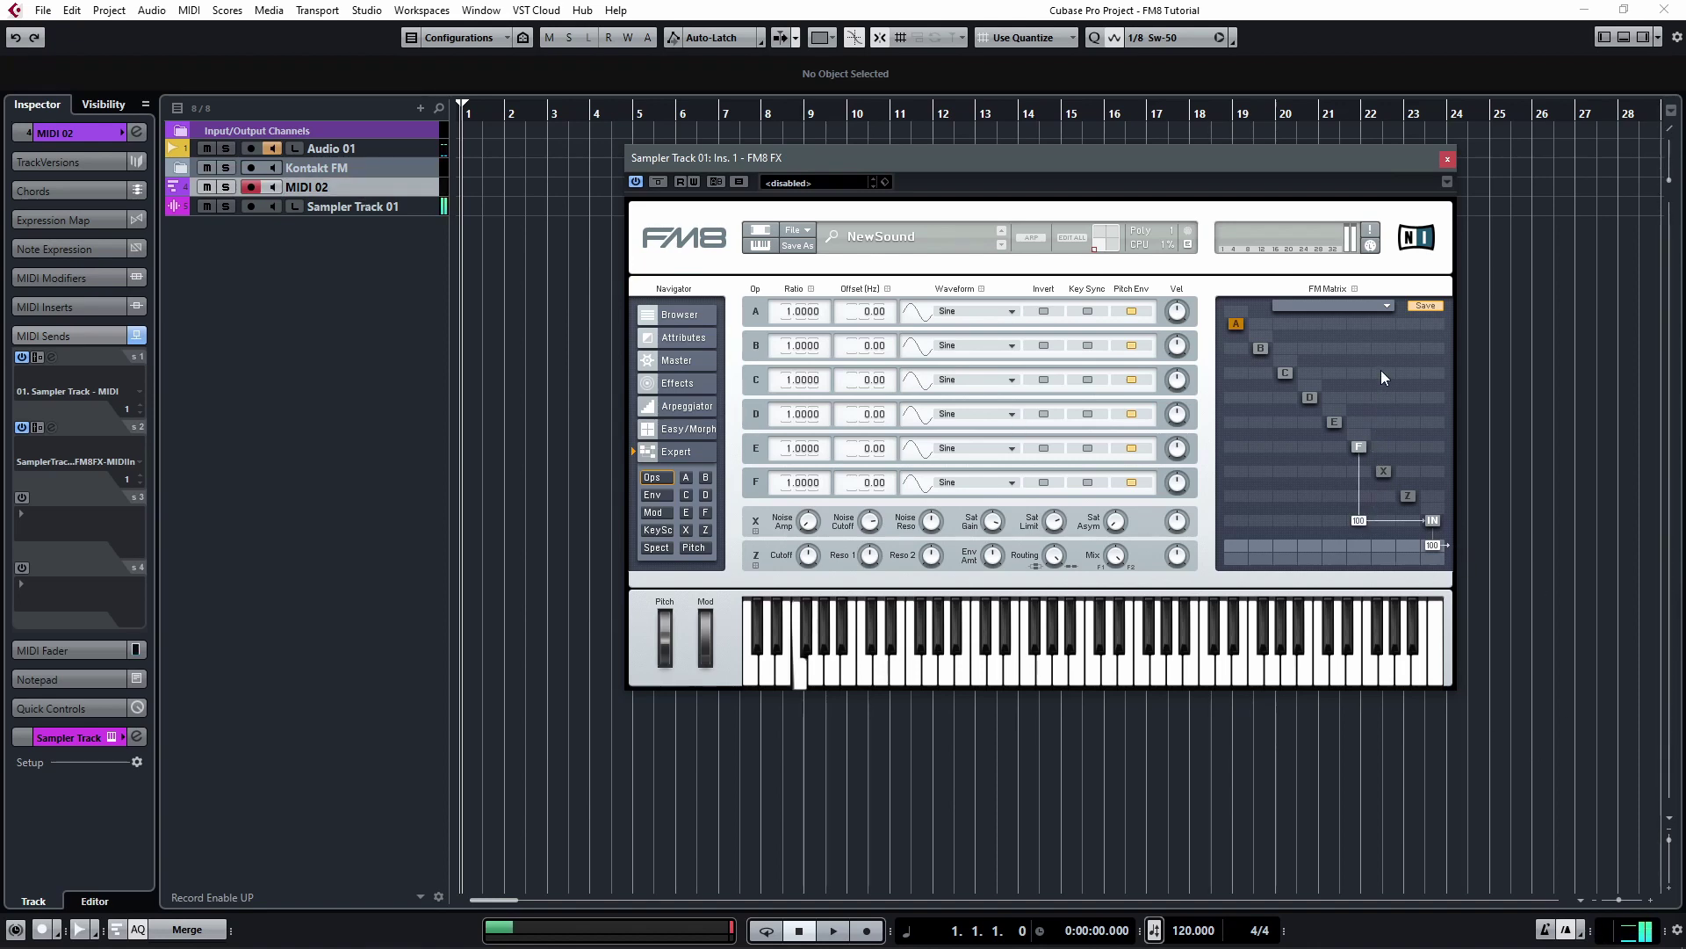
Open operator F's detail settings in FM8.
left_click(1358, 447)
key("super")
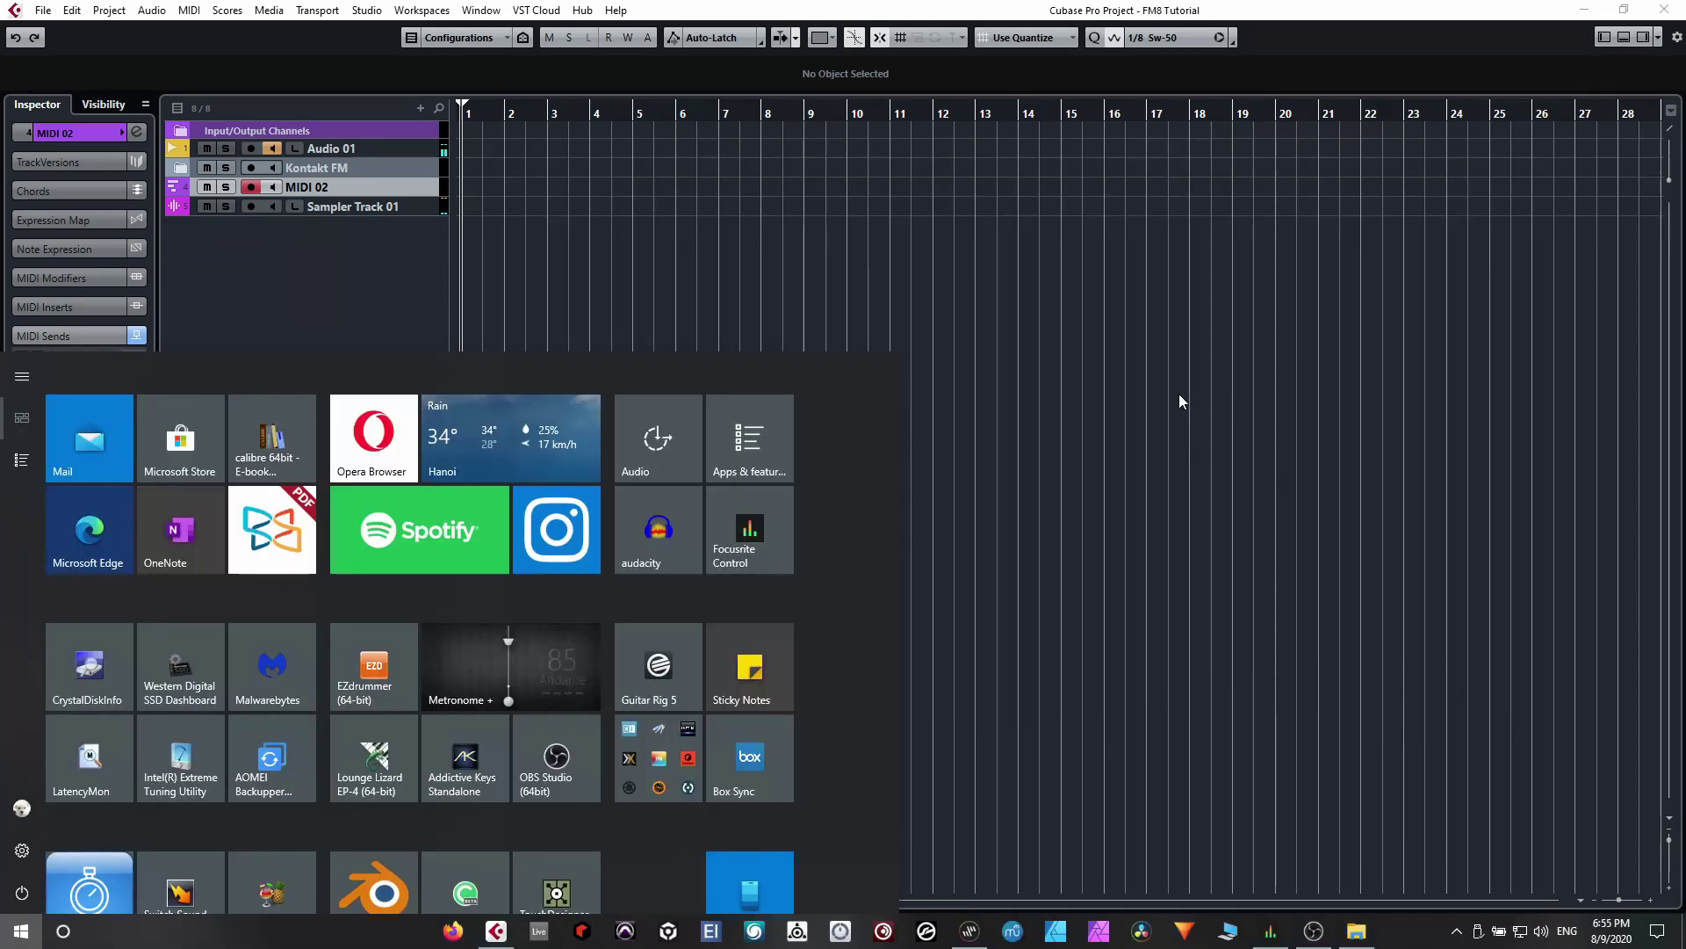
left_click(1046, 198)
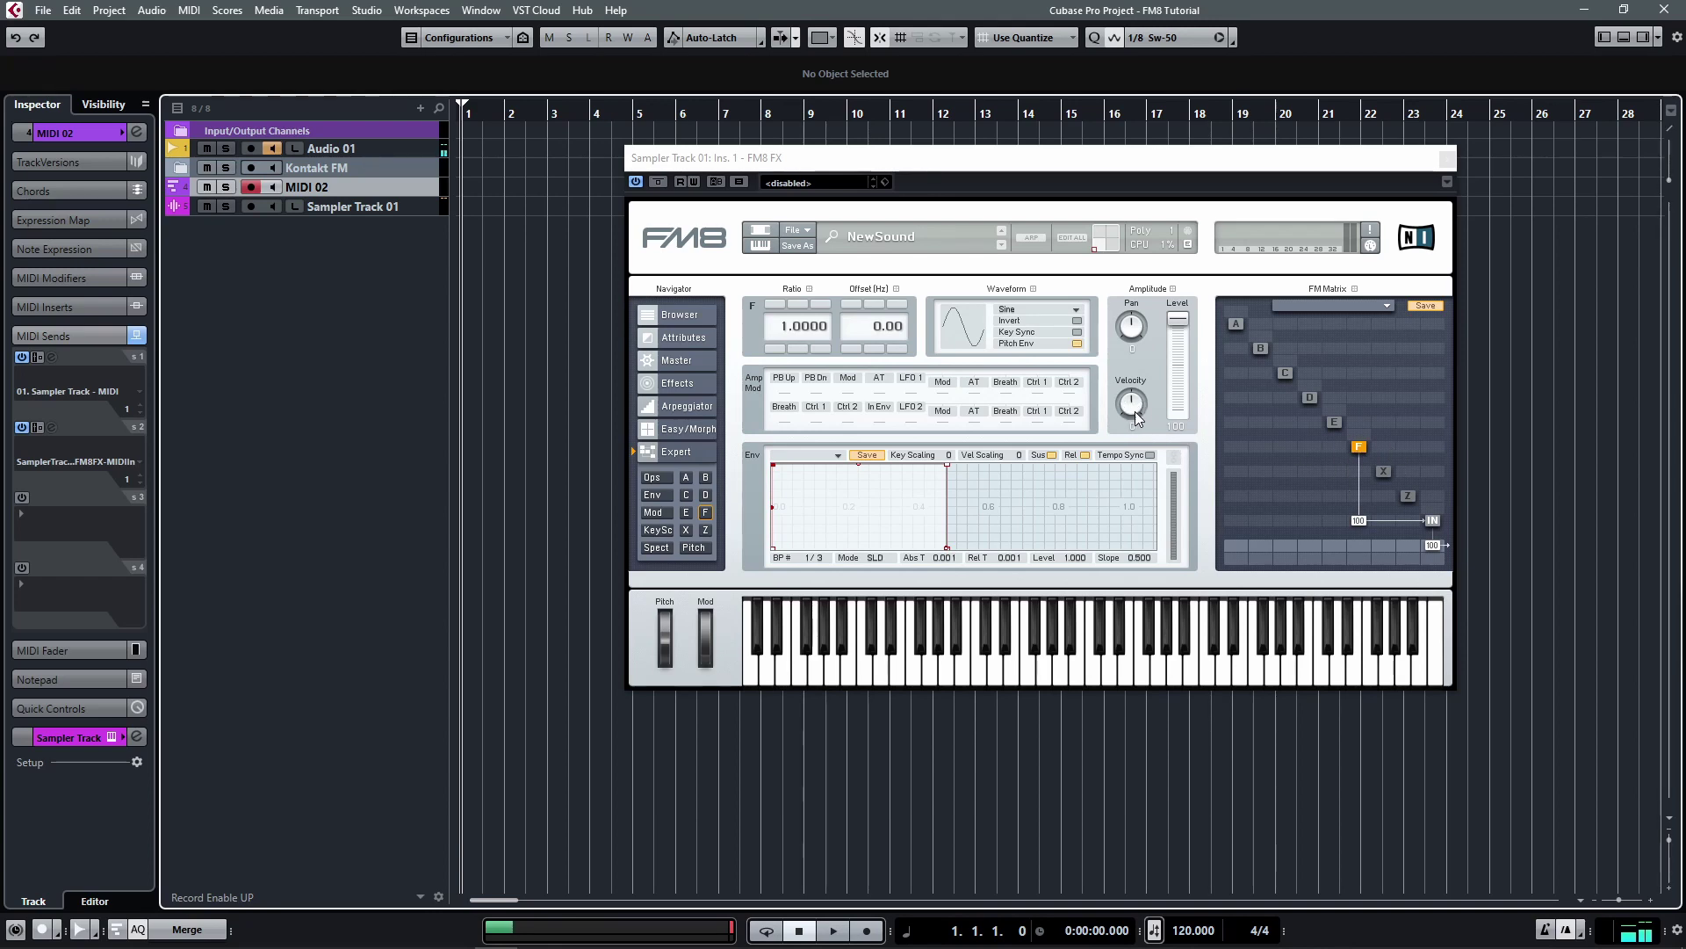
Raise operator F's velocity sensitivity and stretch its envelope attack to about 0.131.
left_click_drag(1133, 416, 1141, 367)
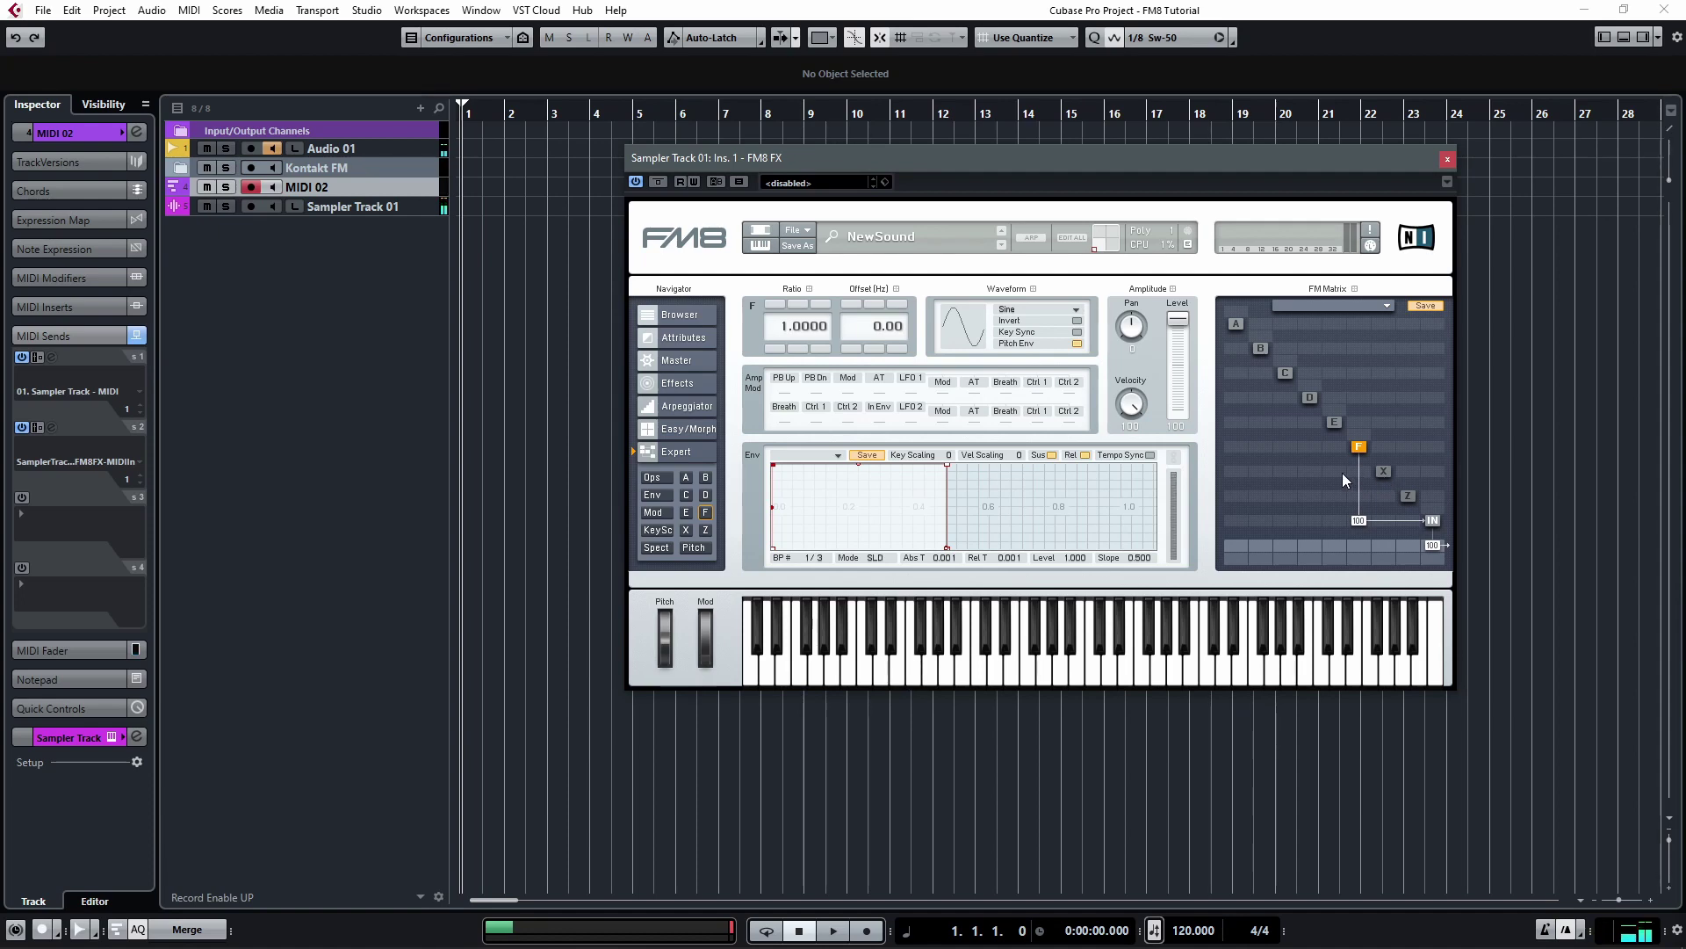
left_click_drag(773, 464, 817, 464)
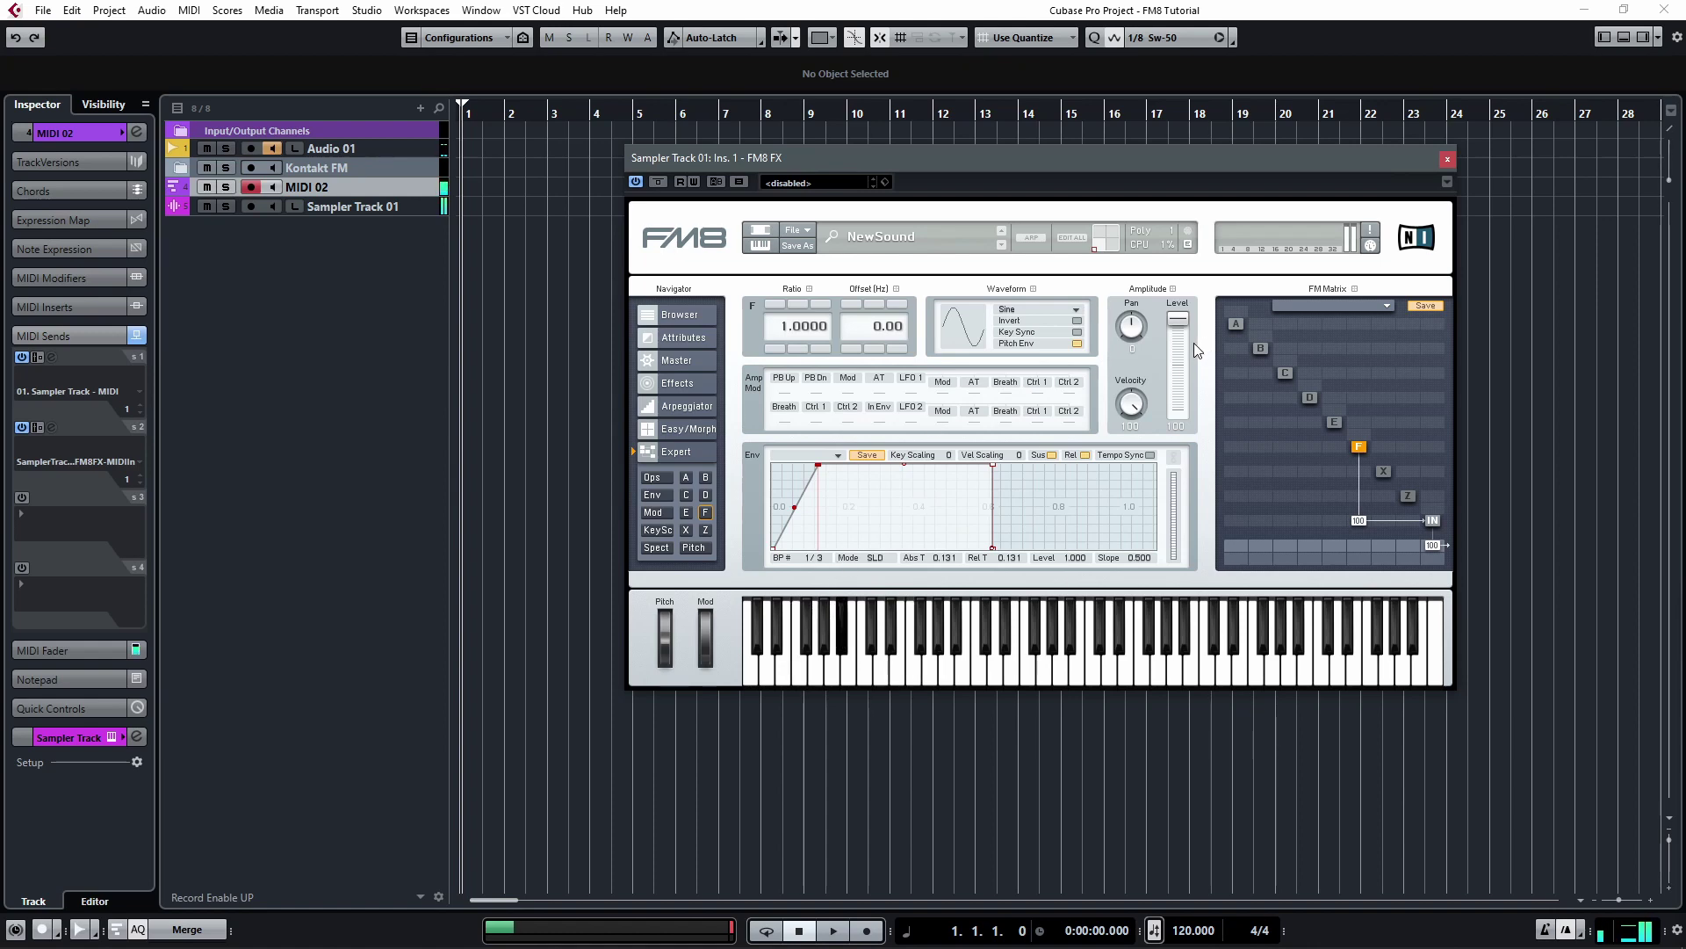
Audition Square and Soft Square on operator F, then settle on the Triangle waveform.
left_click(1066, 307)
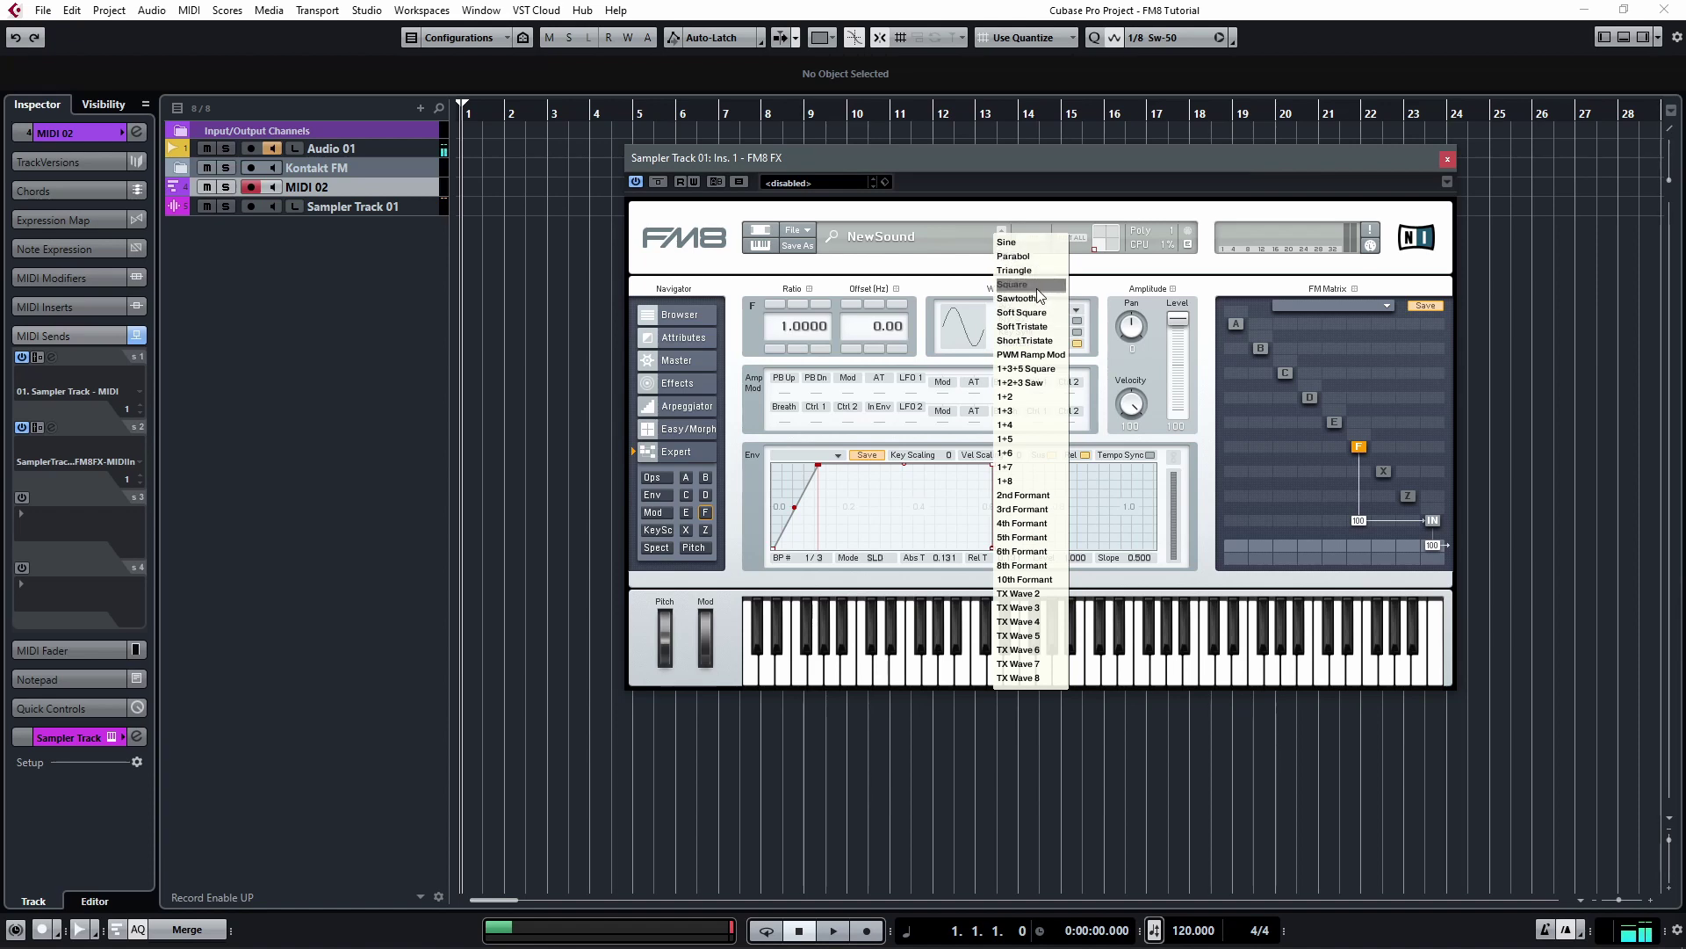
left_click(1037, 288)
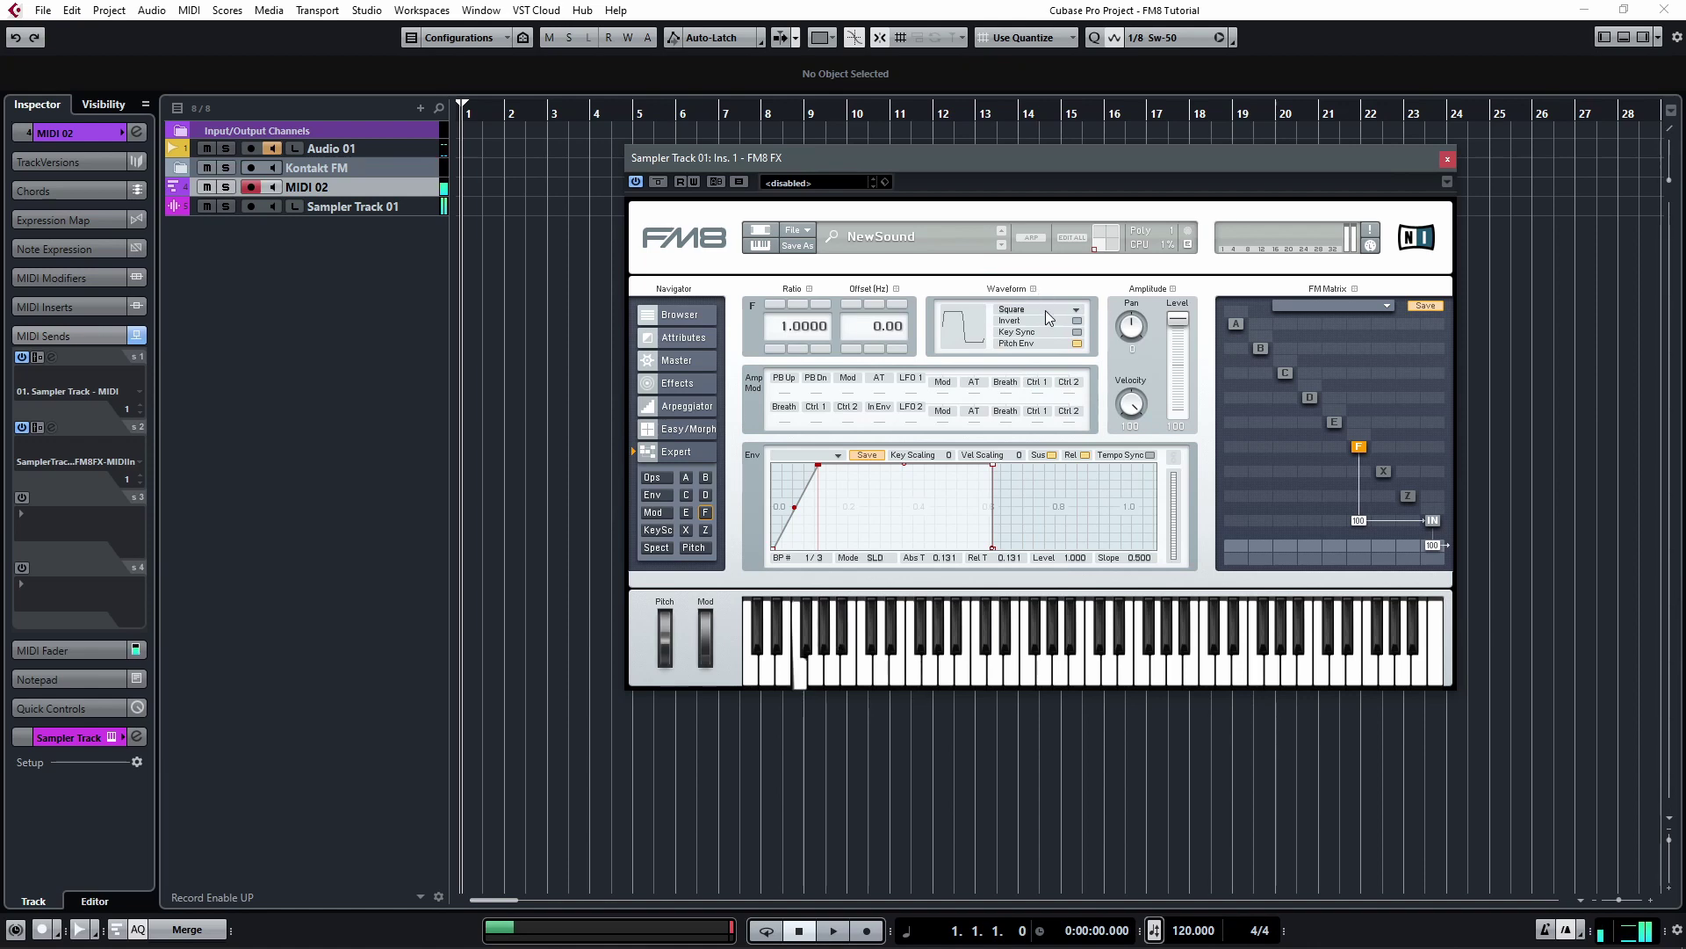
left_click(1046, 309)
left_click(1050, 311)
left_click(1057, 314)
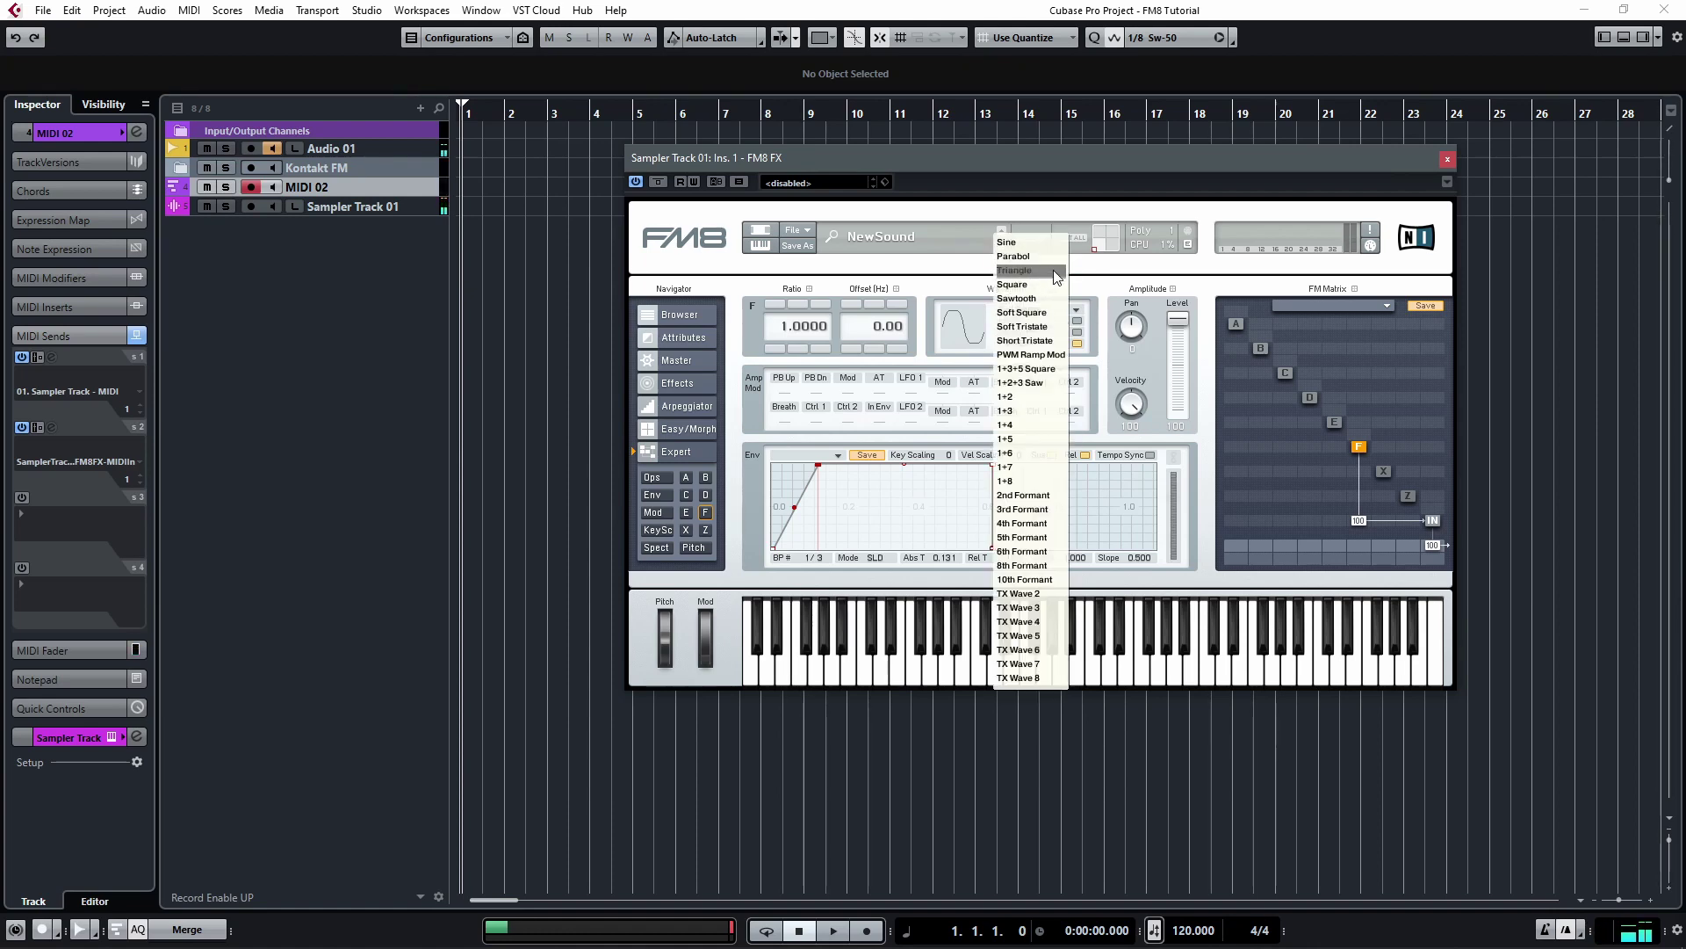
left_click(1052, 270)
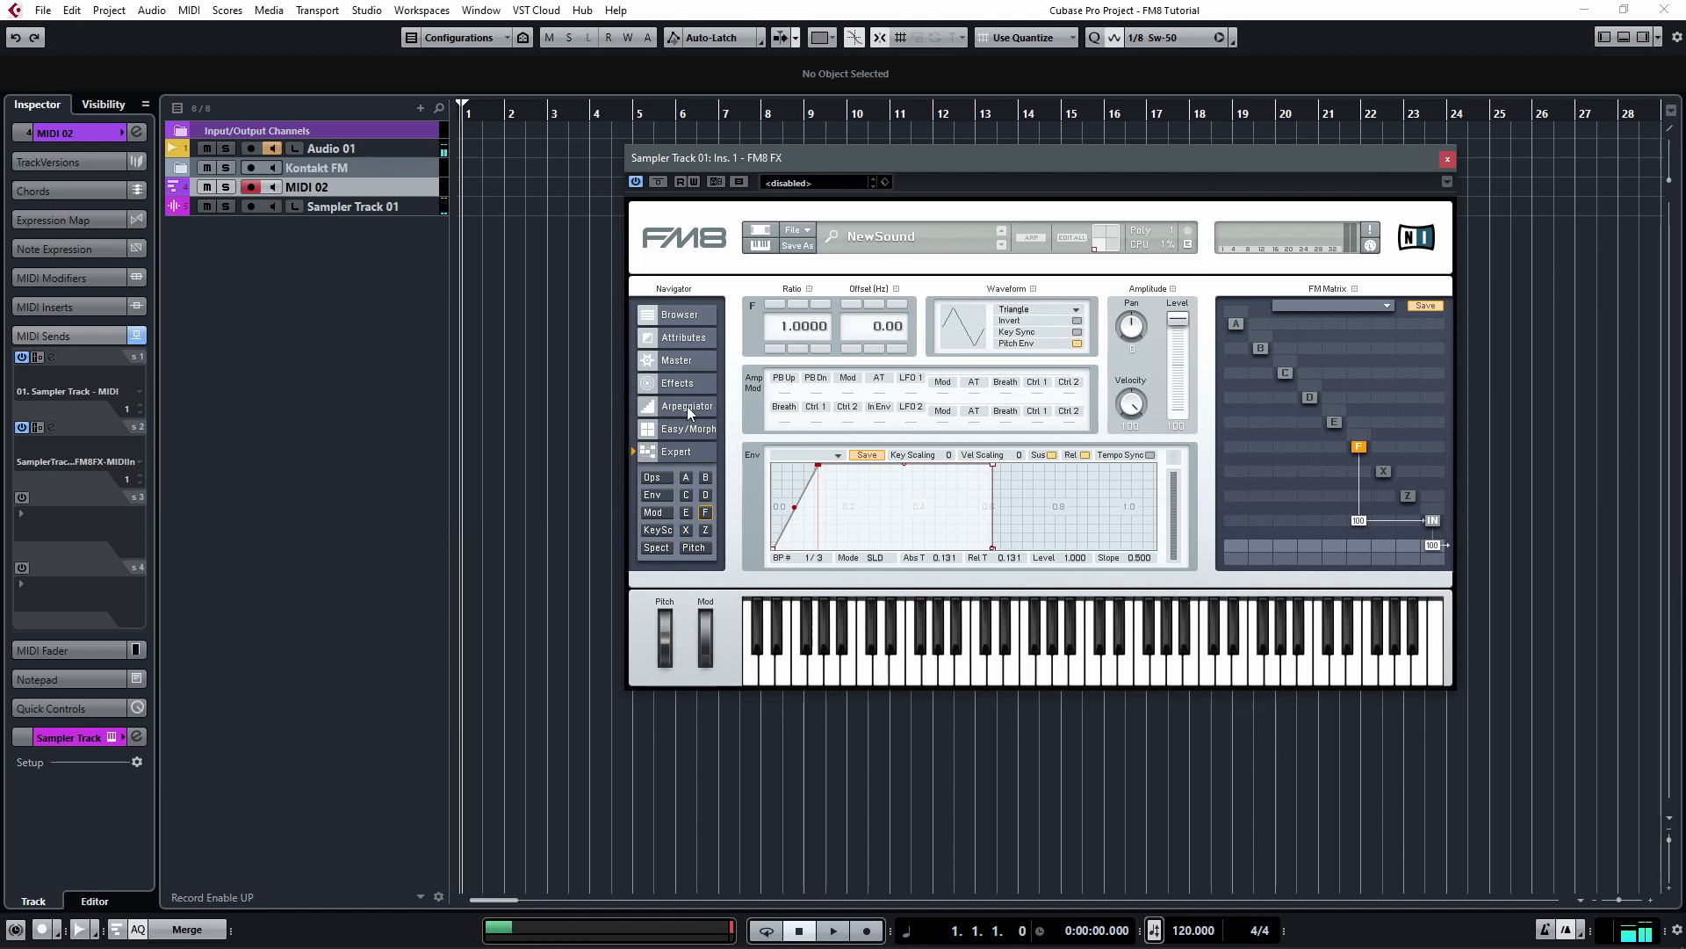
From FM8's operator overview, set operator F to Soft Square and briefly view the envelopes.
left_click(665, 480)
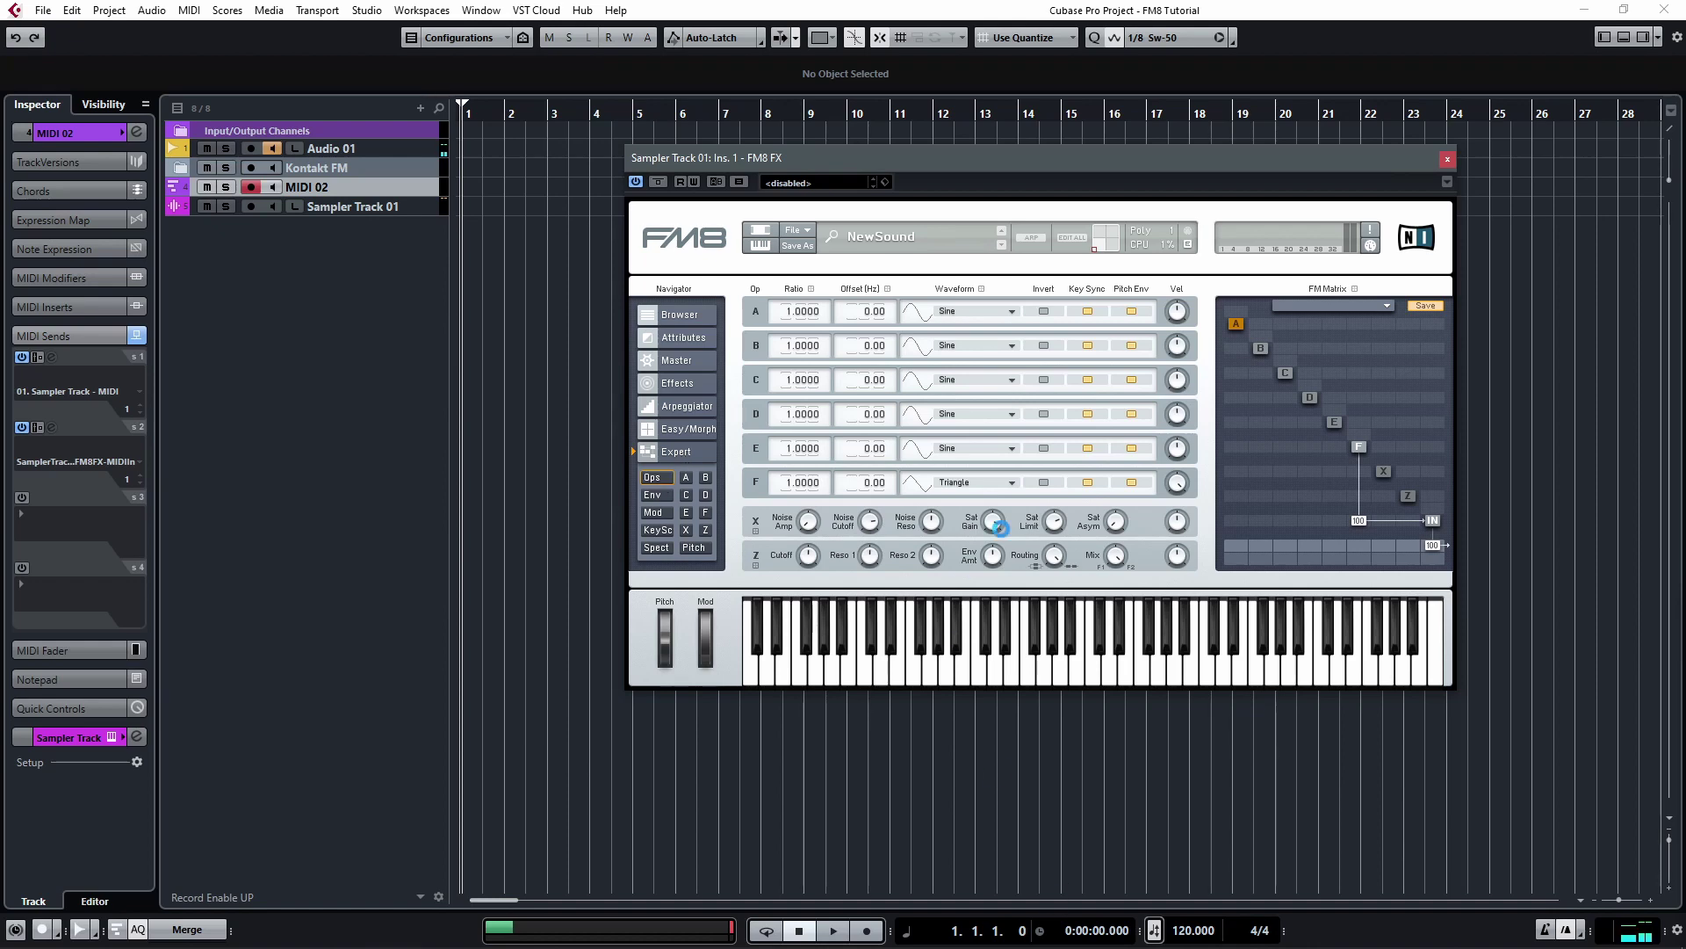
left_click_drag(1204, 160, 1170, 166)
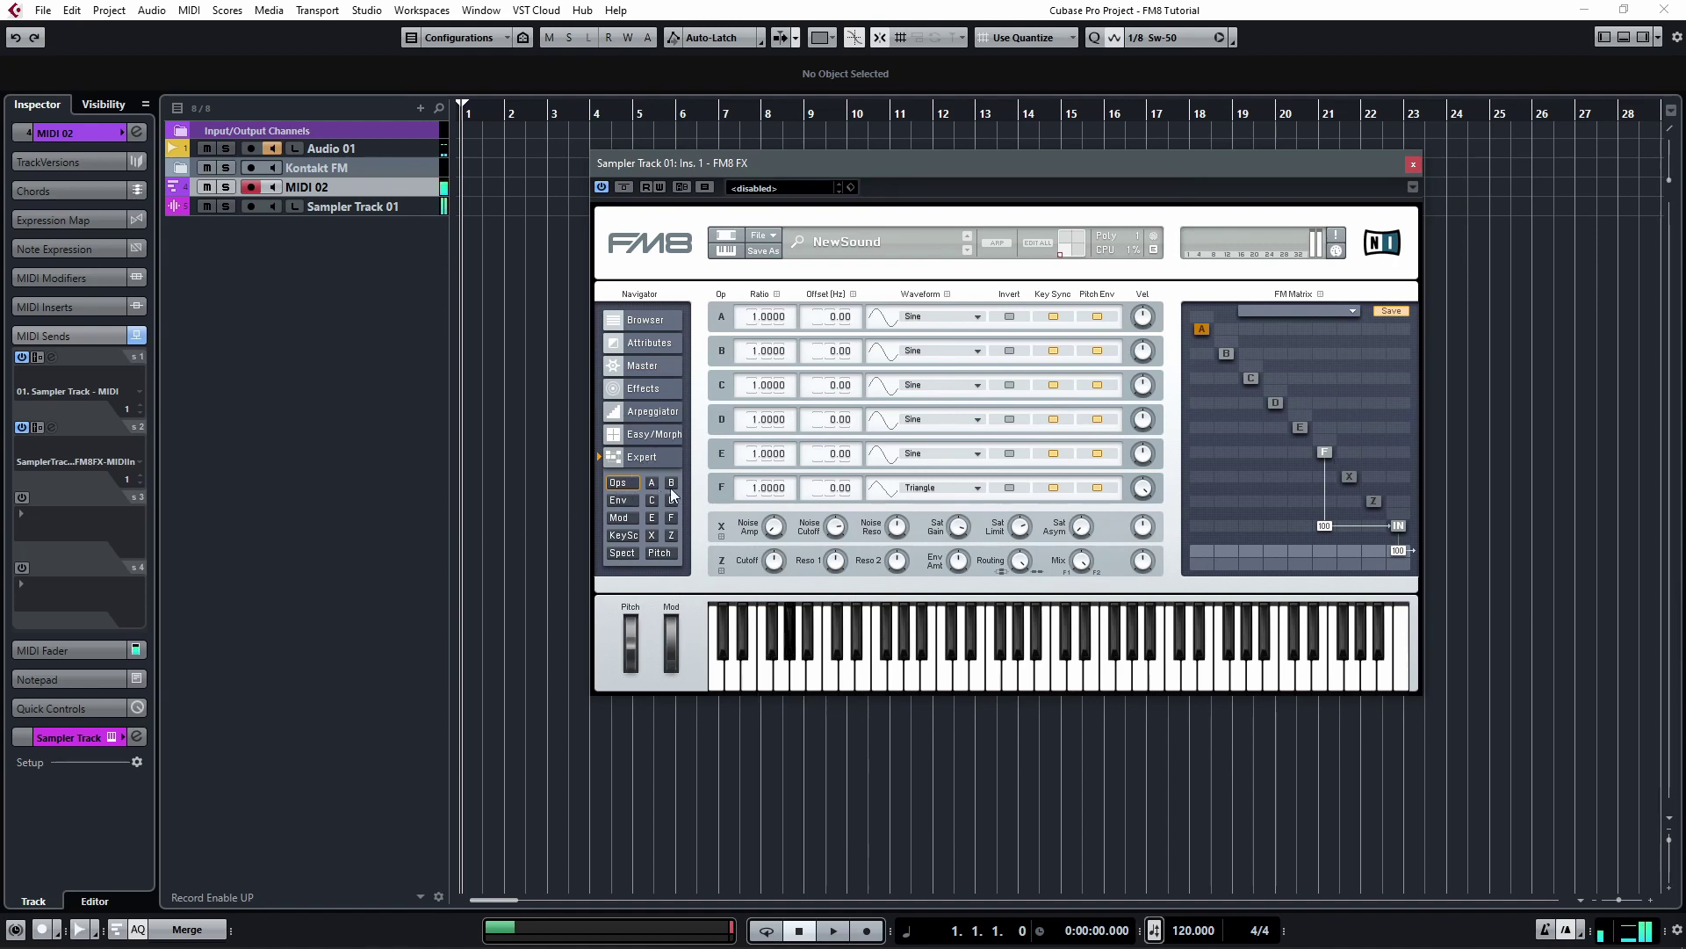
left_click(947, 478)
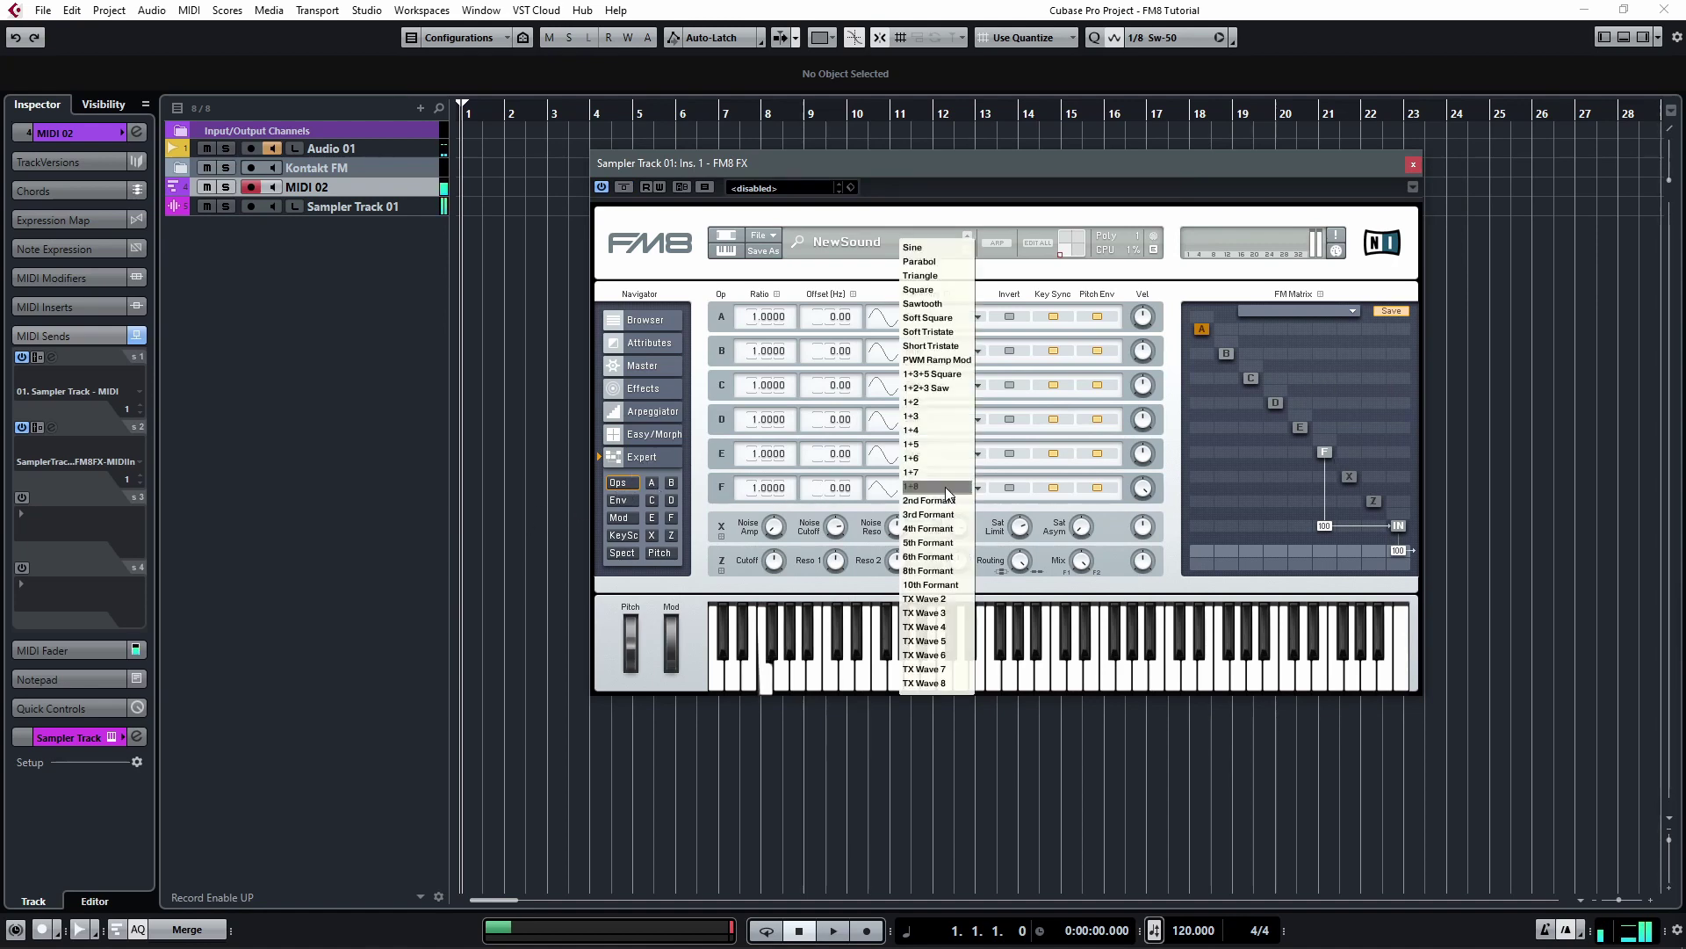
left_click(956, 316)
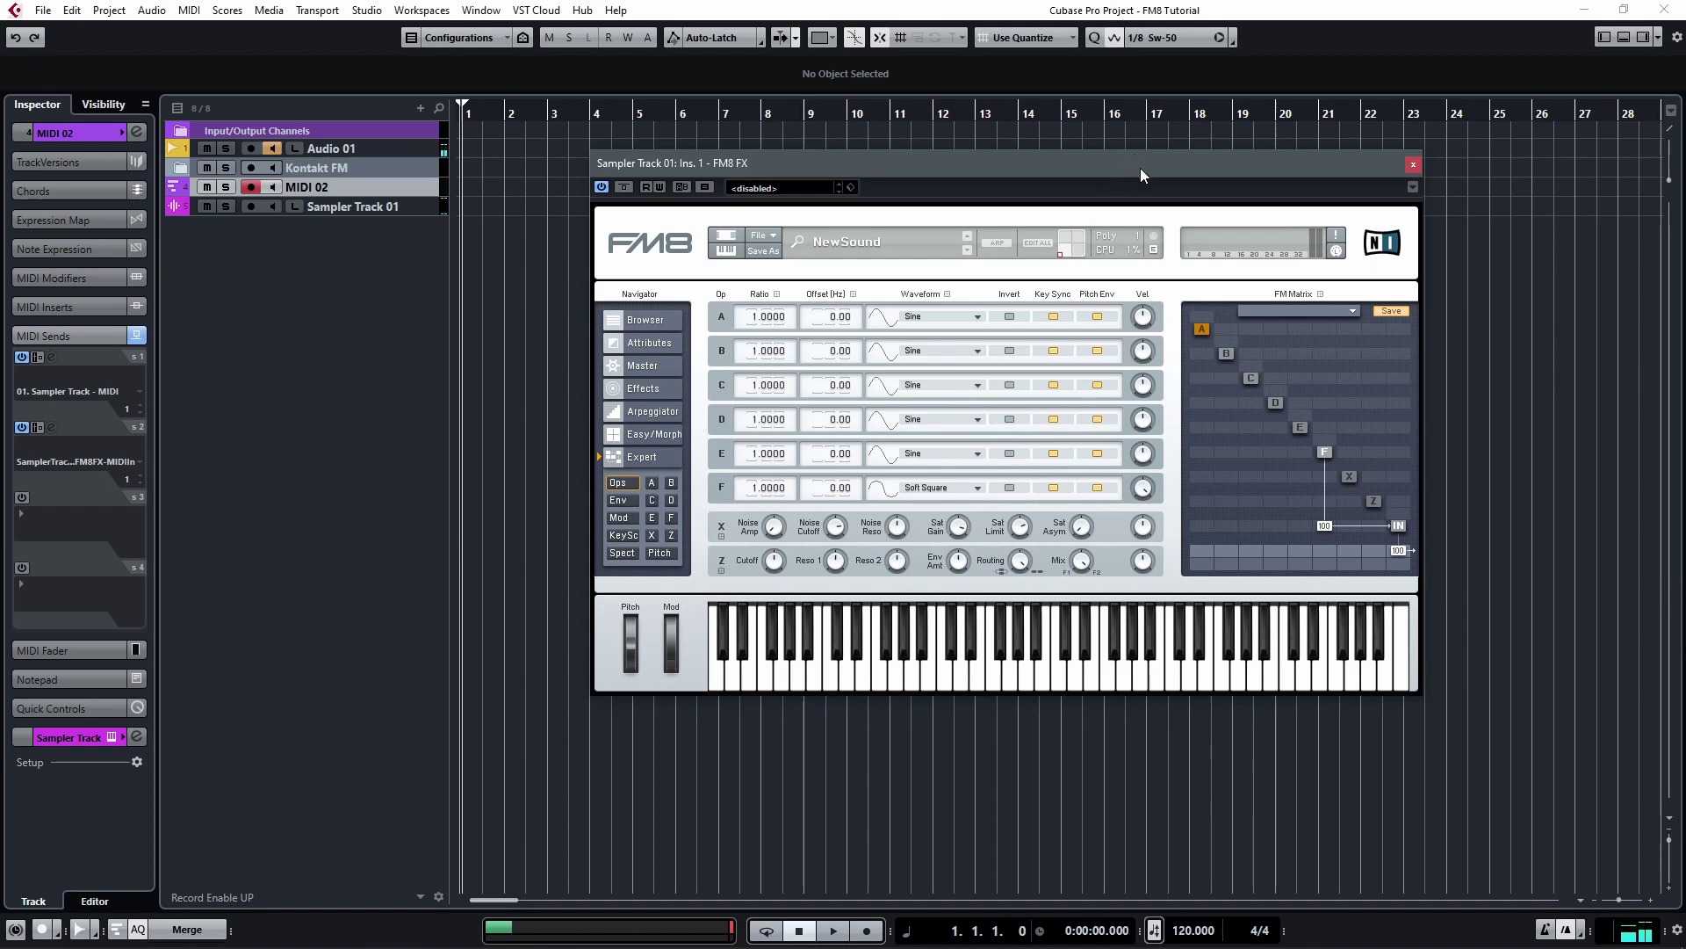
left_click(619, 501)
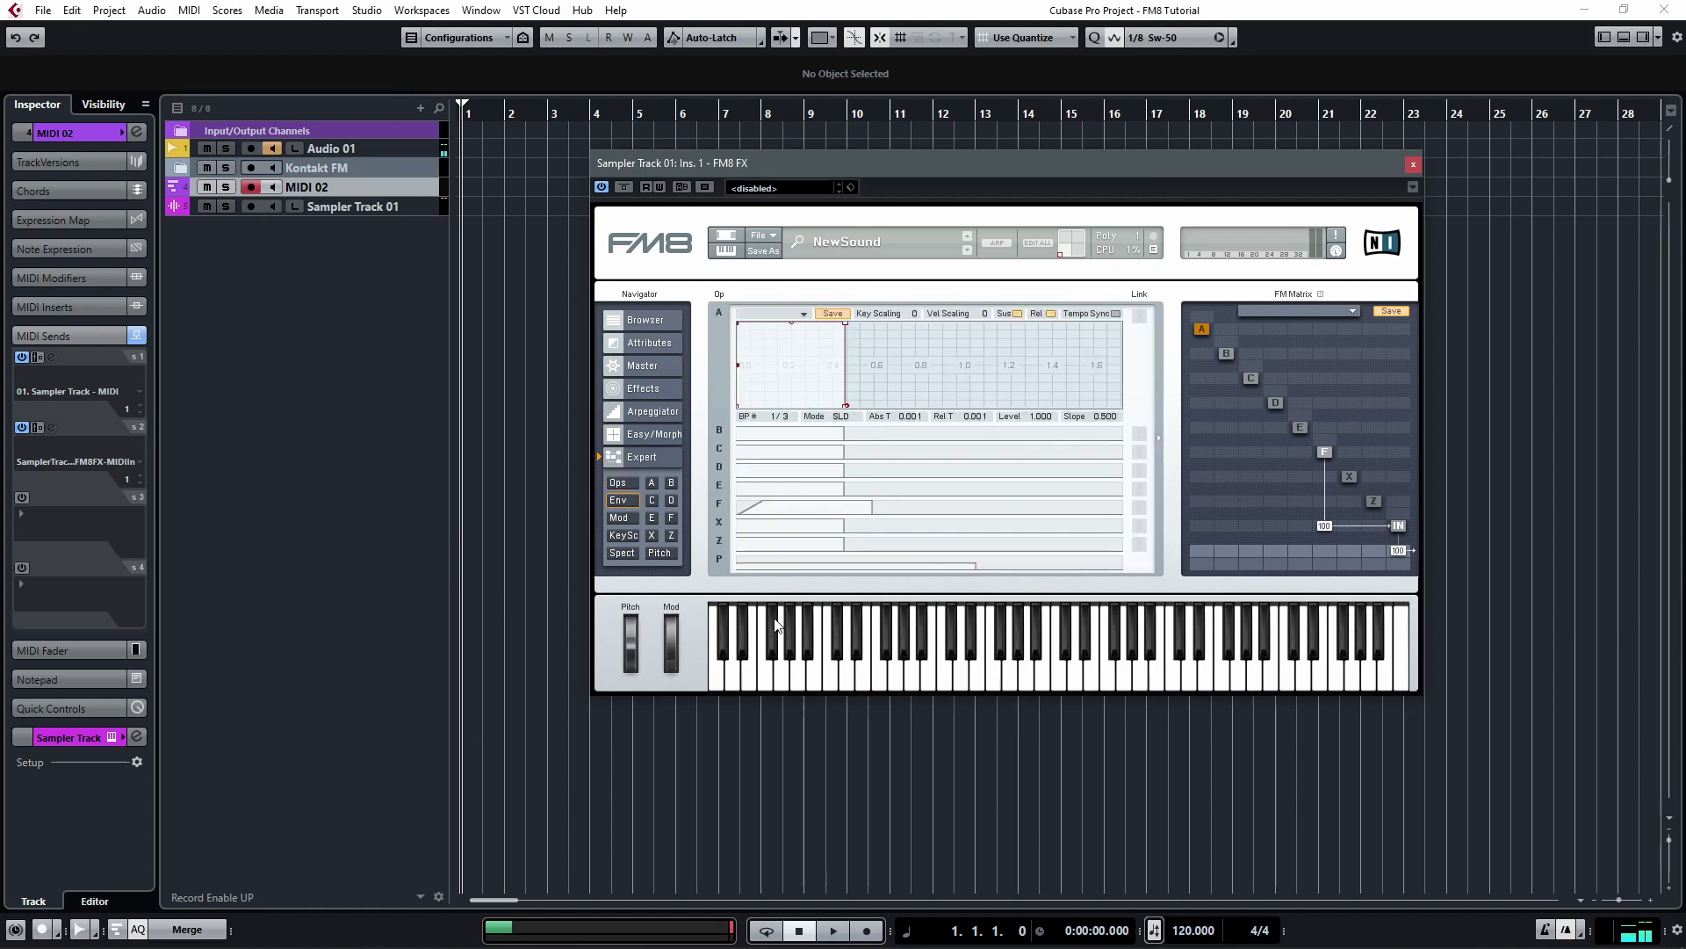
left_click(618, 482)
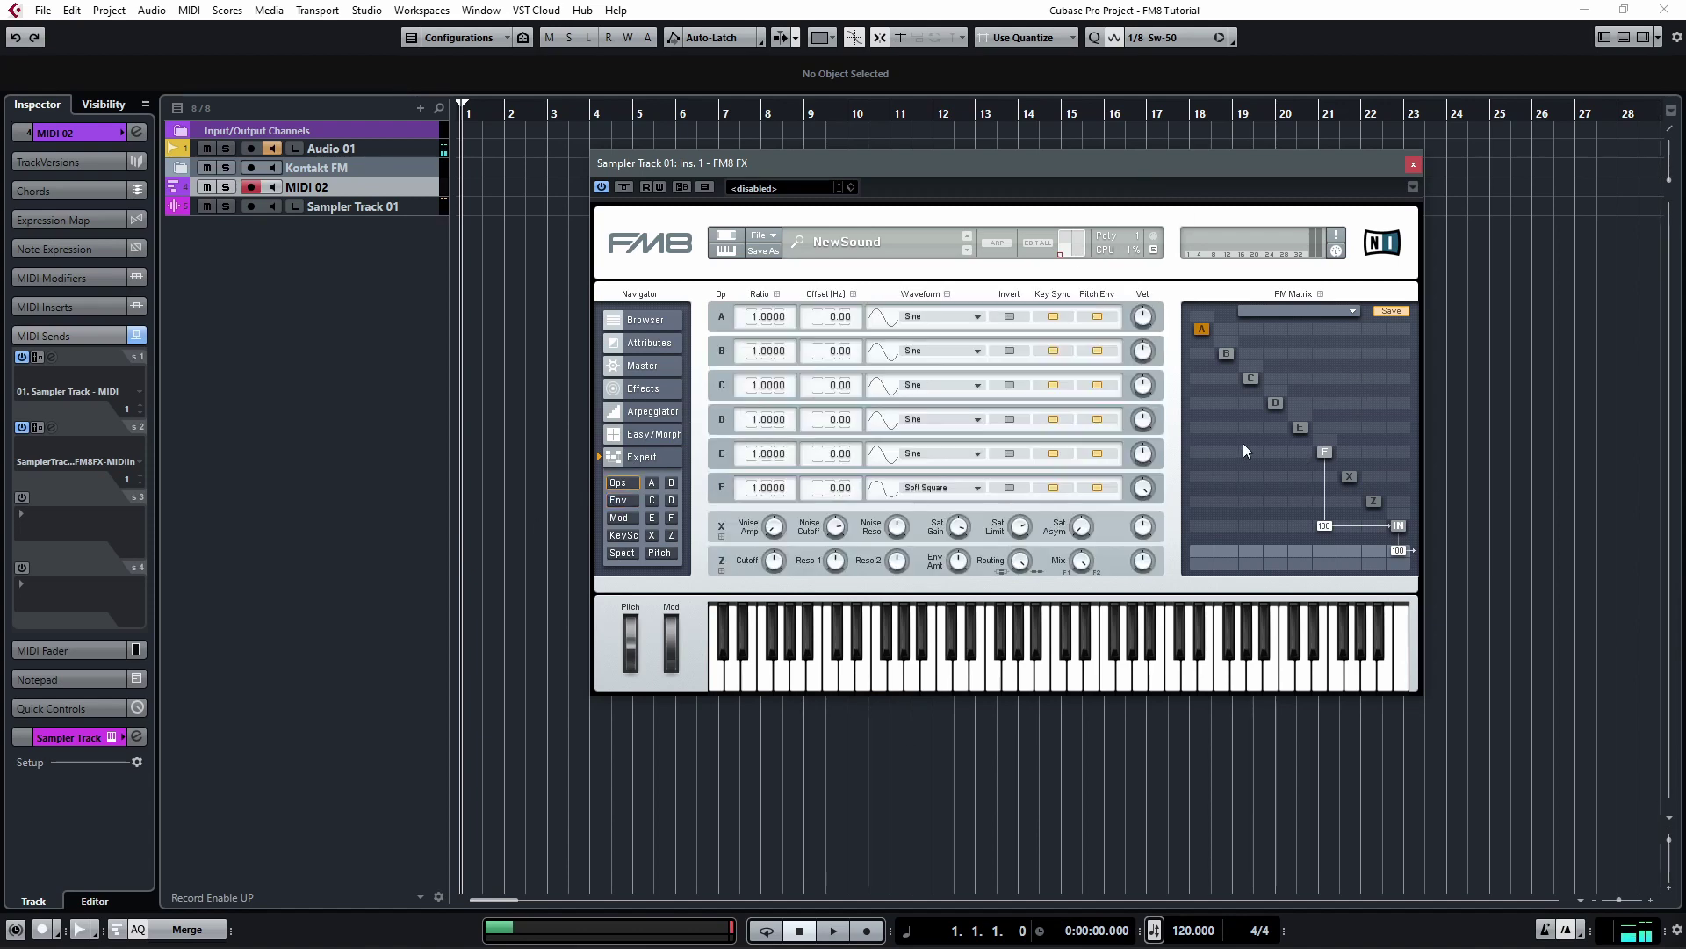
Give operator E a symmetric looping envelope peaking earlier, and route E into F at 66.
left_click(1300, 429)
left_click(781, 461)
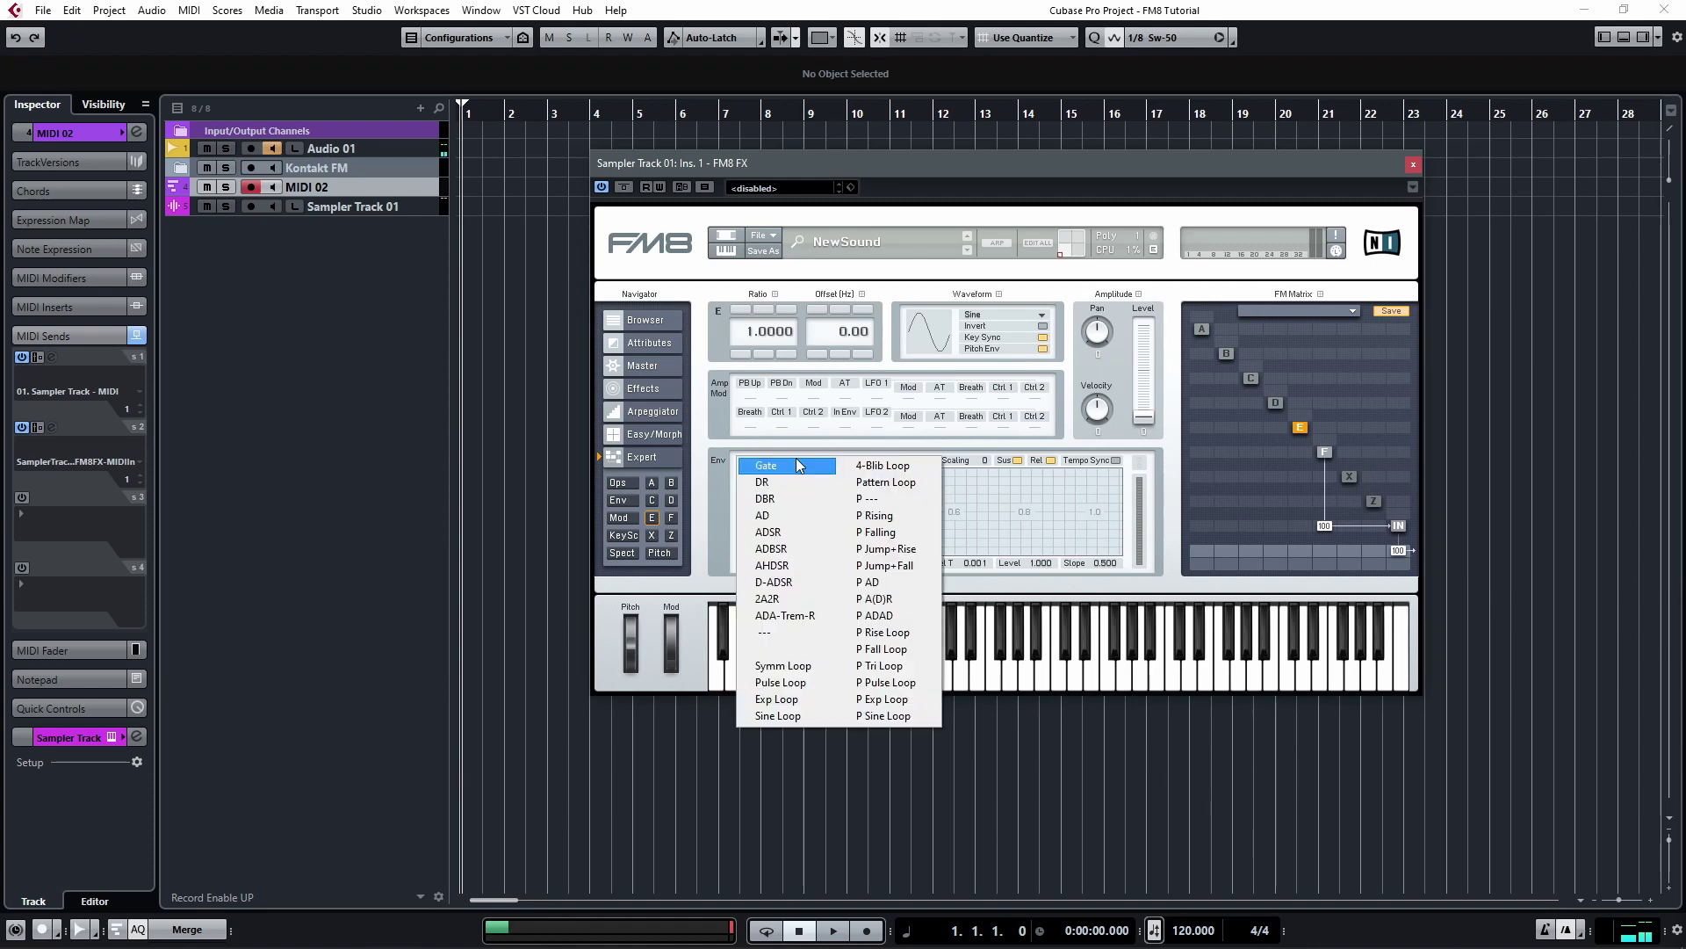
left_click(815, 668)
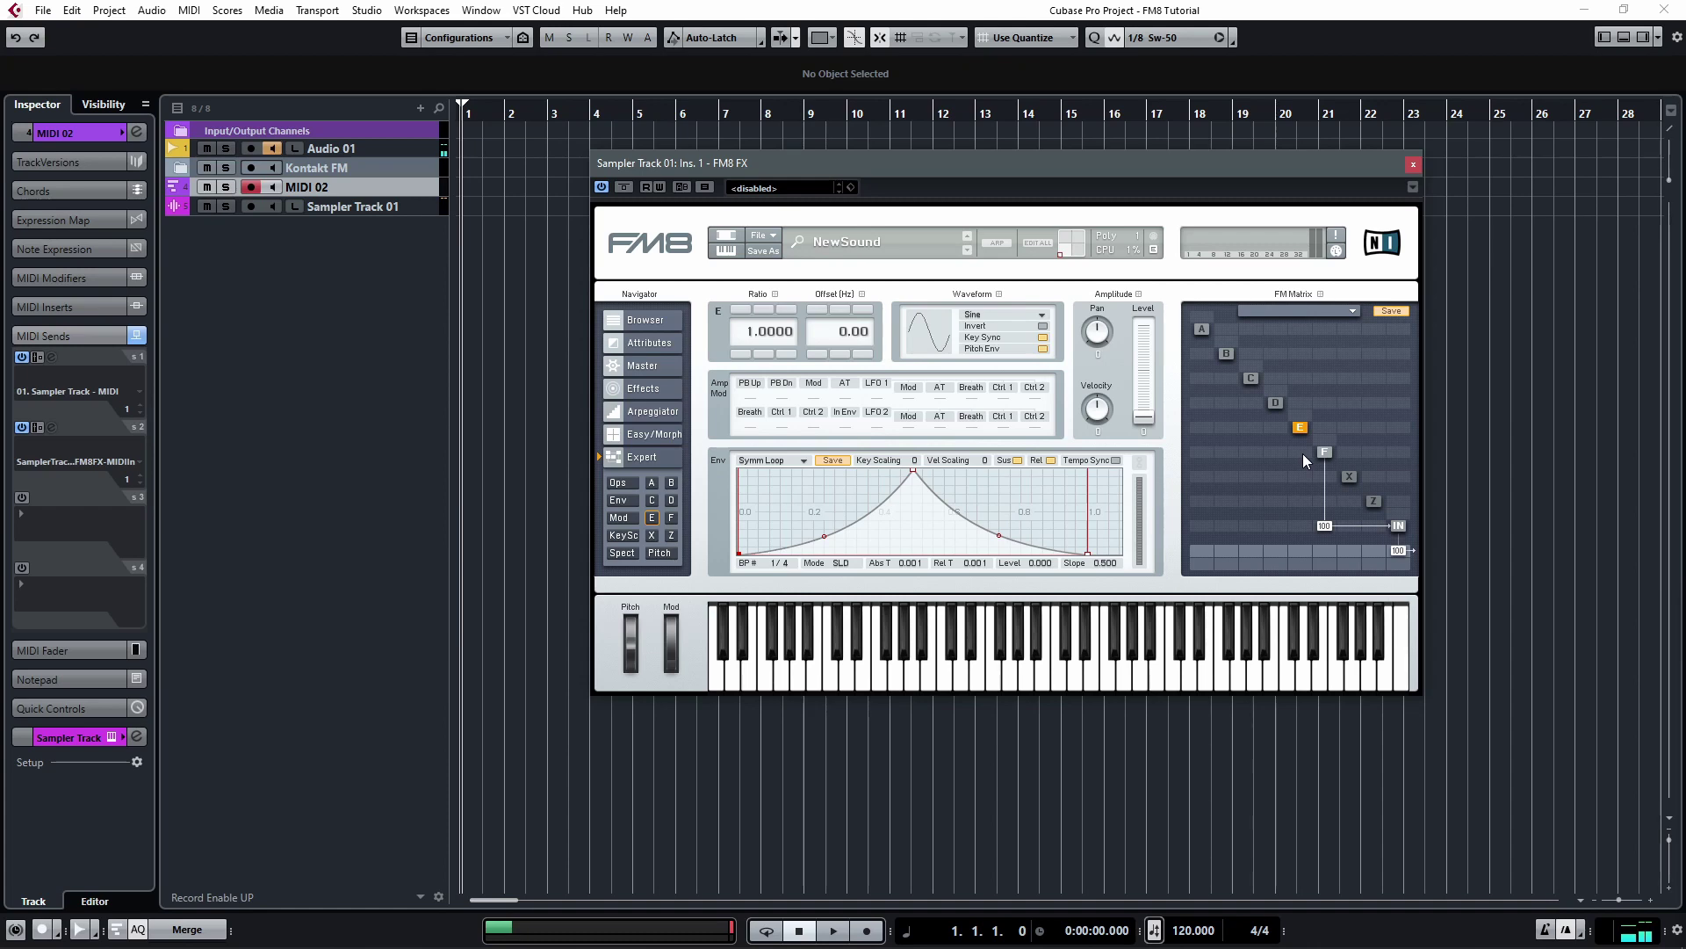
left_click_drag(1304, 455, 1315, 402)
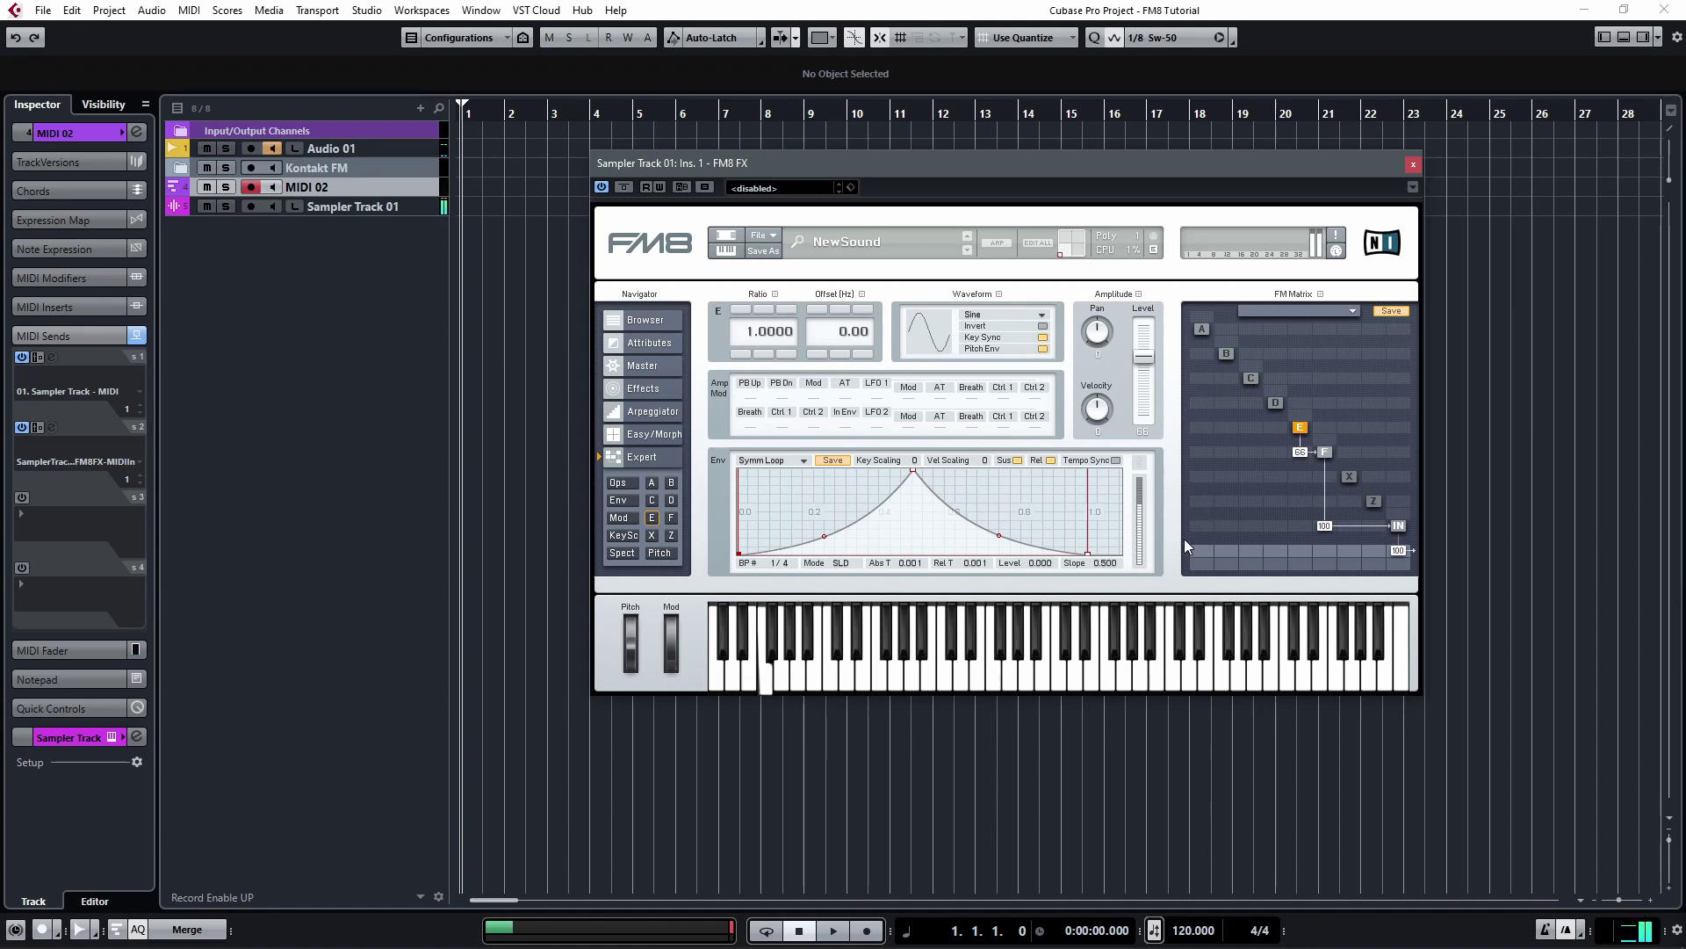
mouse_move(1089, 556)
left_mouse_down()
mouse_move(1052, 565)
mouse_move(1071, 560)
left_mouse_up()
left_click_drag(908, 474, 817, 474)
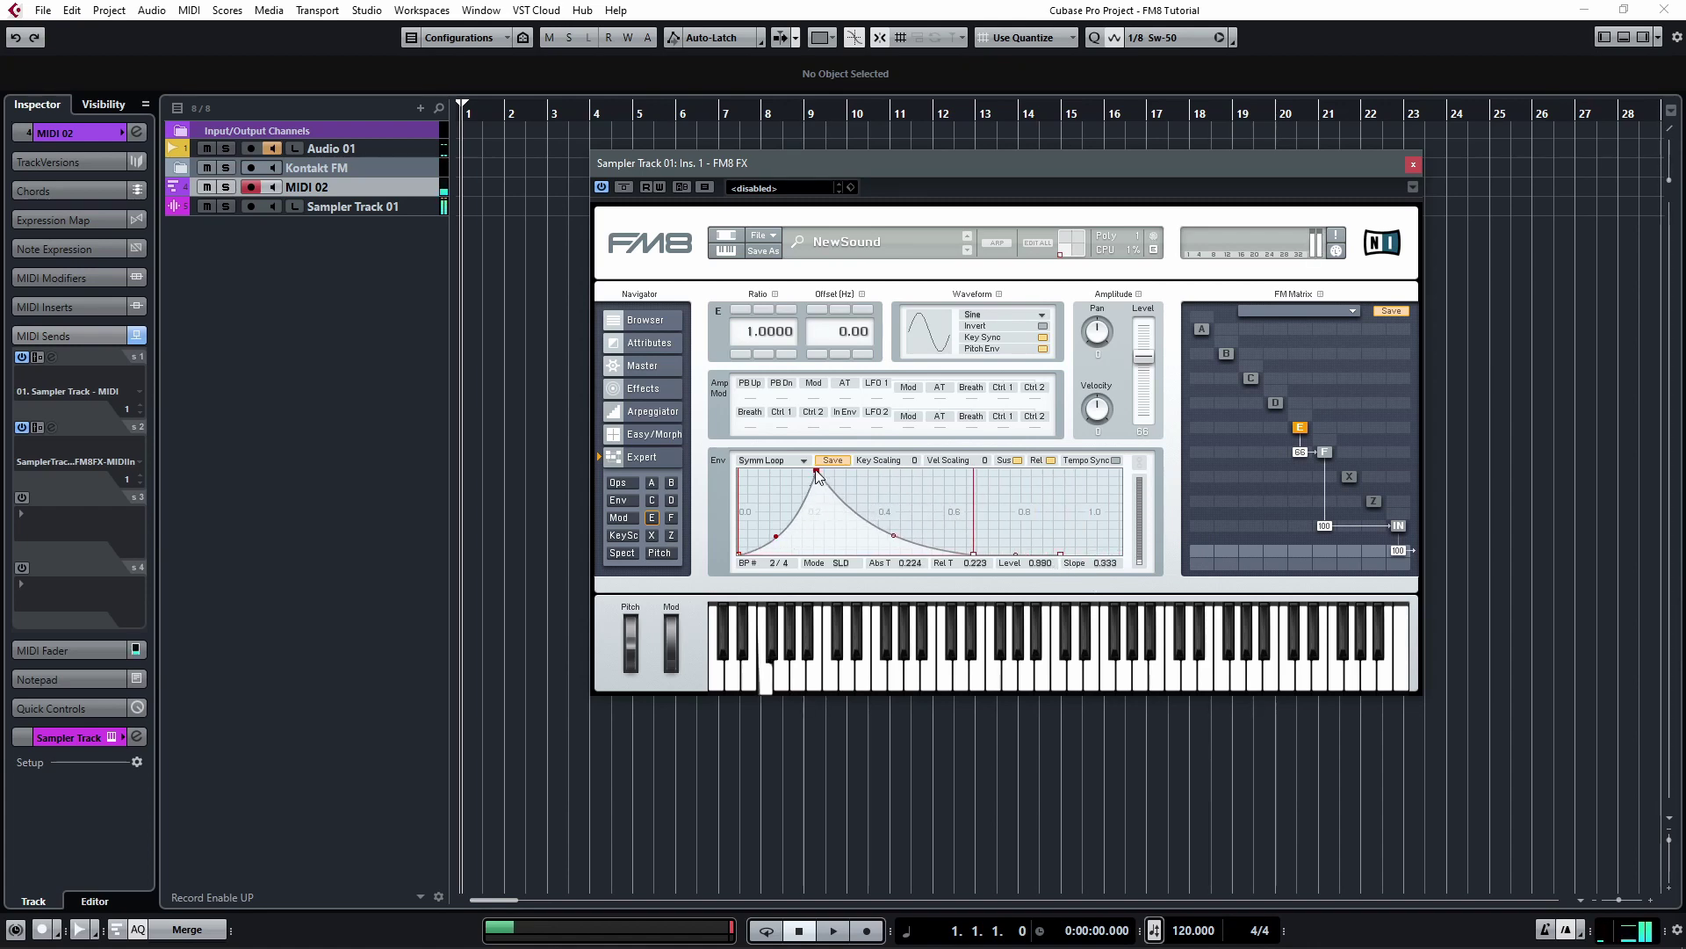
Audition Soft Tristate, Square and other waveforms, settle on 1+4, and reduce operator E's velocity sensitivity.
left_click(1037, 317)
left_click(1025, 333)
left_click(1020, 318)
left_click(997, 290)
left_click(1025, 327)
left_click(1010, 443)
left_click(1018, 323)
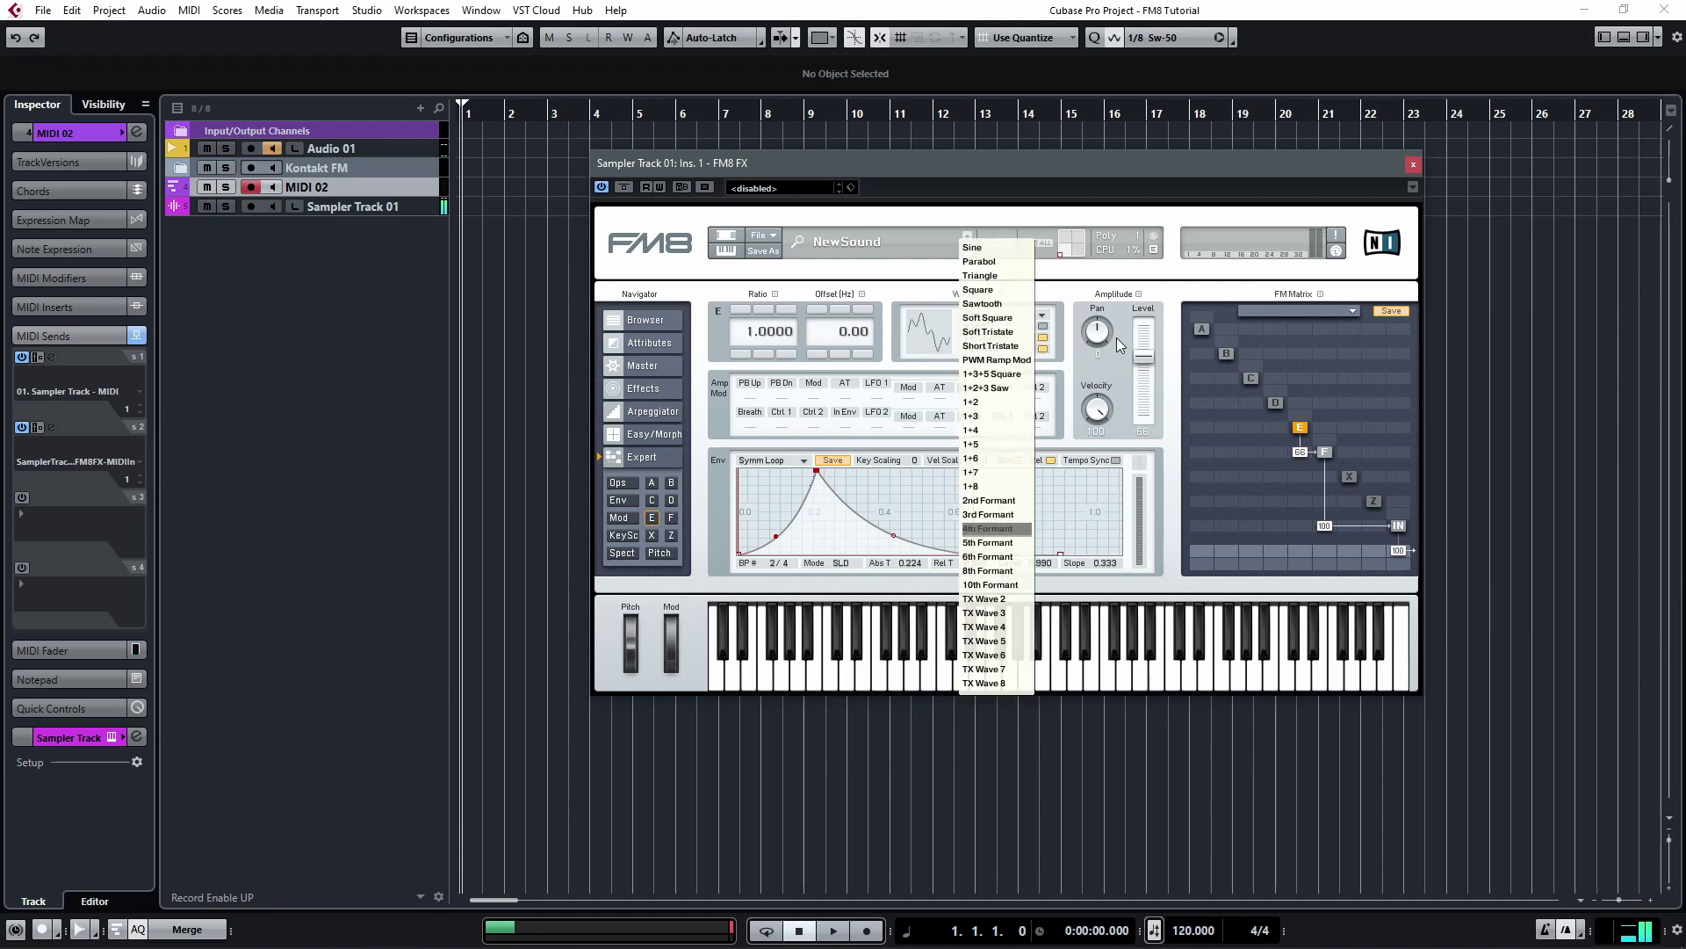
left_click(1051, 323)
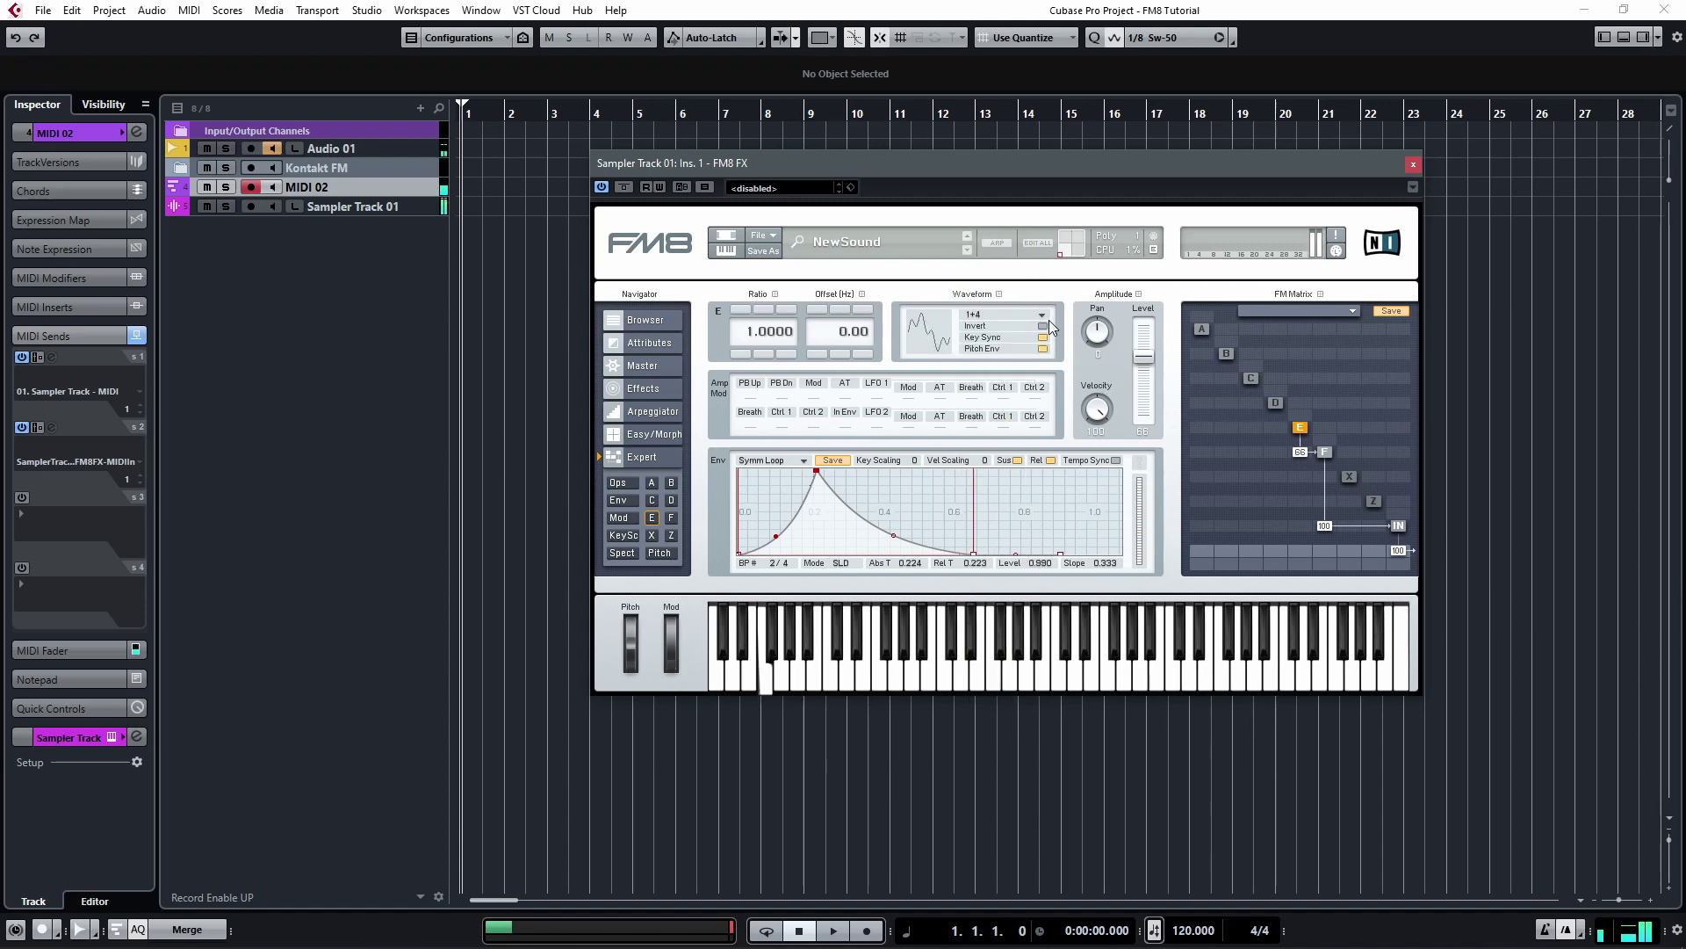
mouse_move(1096, 409)
left_mouse_down()
mouse_move(1103, 449)
mouse_move(1115, 422)
left_mouse_up()
Set operator E's ratio to 2.0000 and lower E's modulation of F to 46.
double_click(743, 312)
left_click(744, 352)
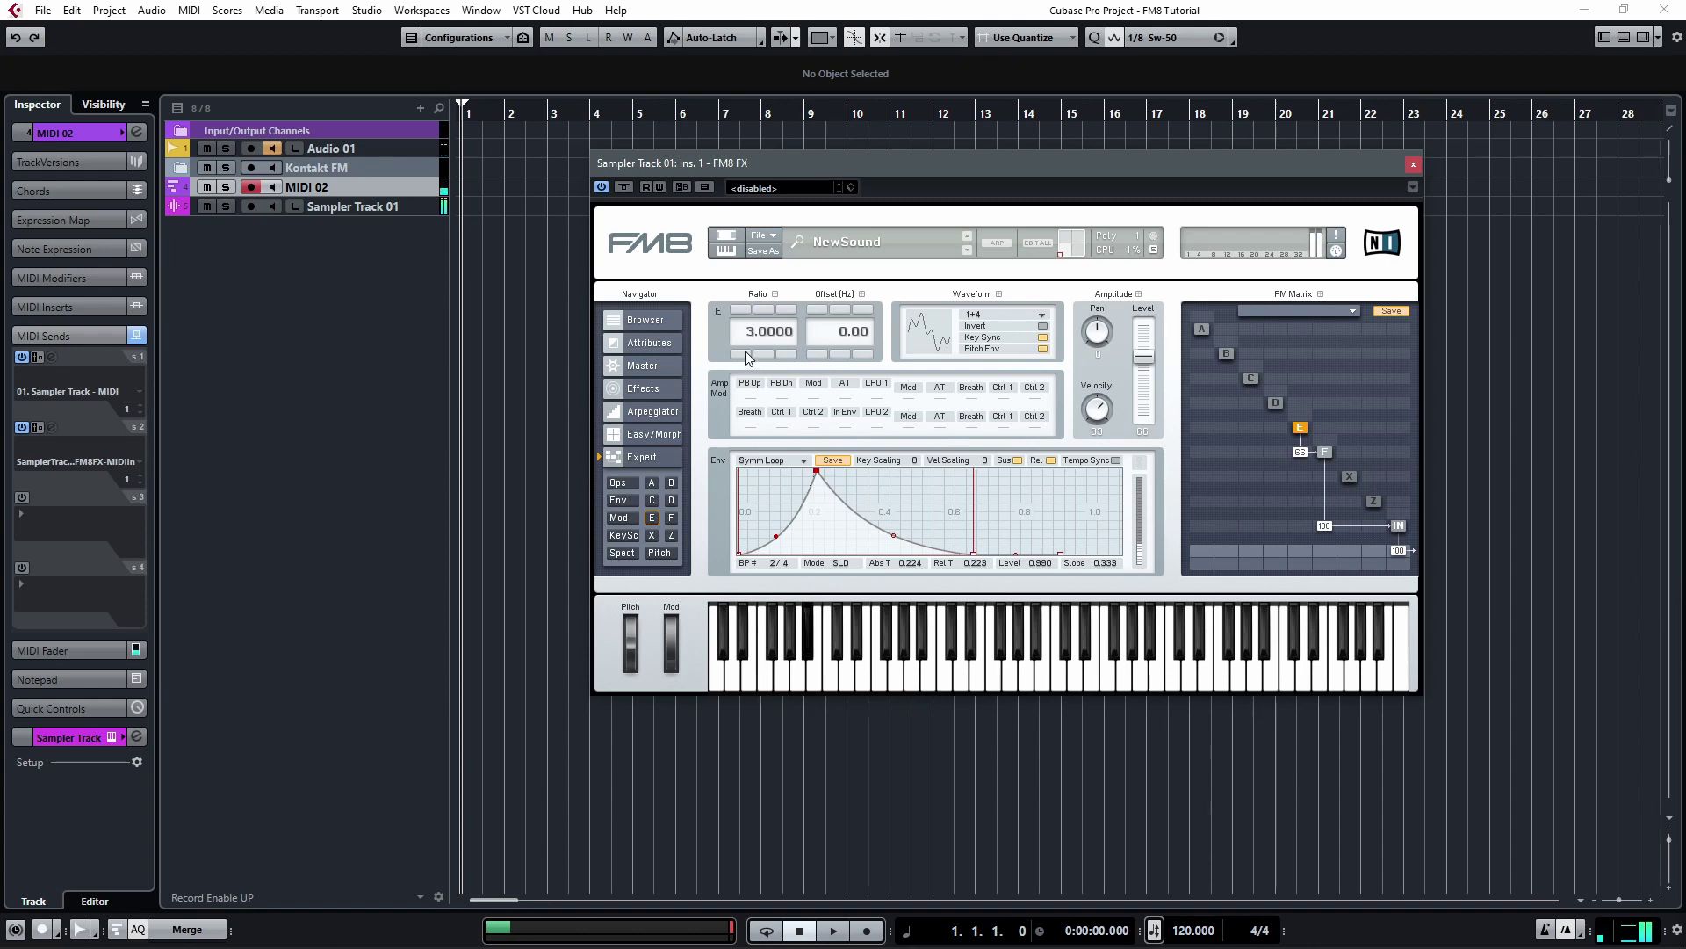
mouse_move(1298, 451)
left_mouse_down()
mouse_move(1300, 467)
mouse_move(1314, 455)
left_mouse_up()
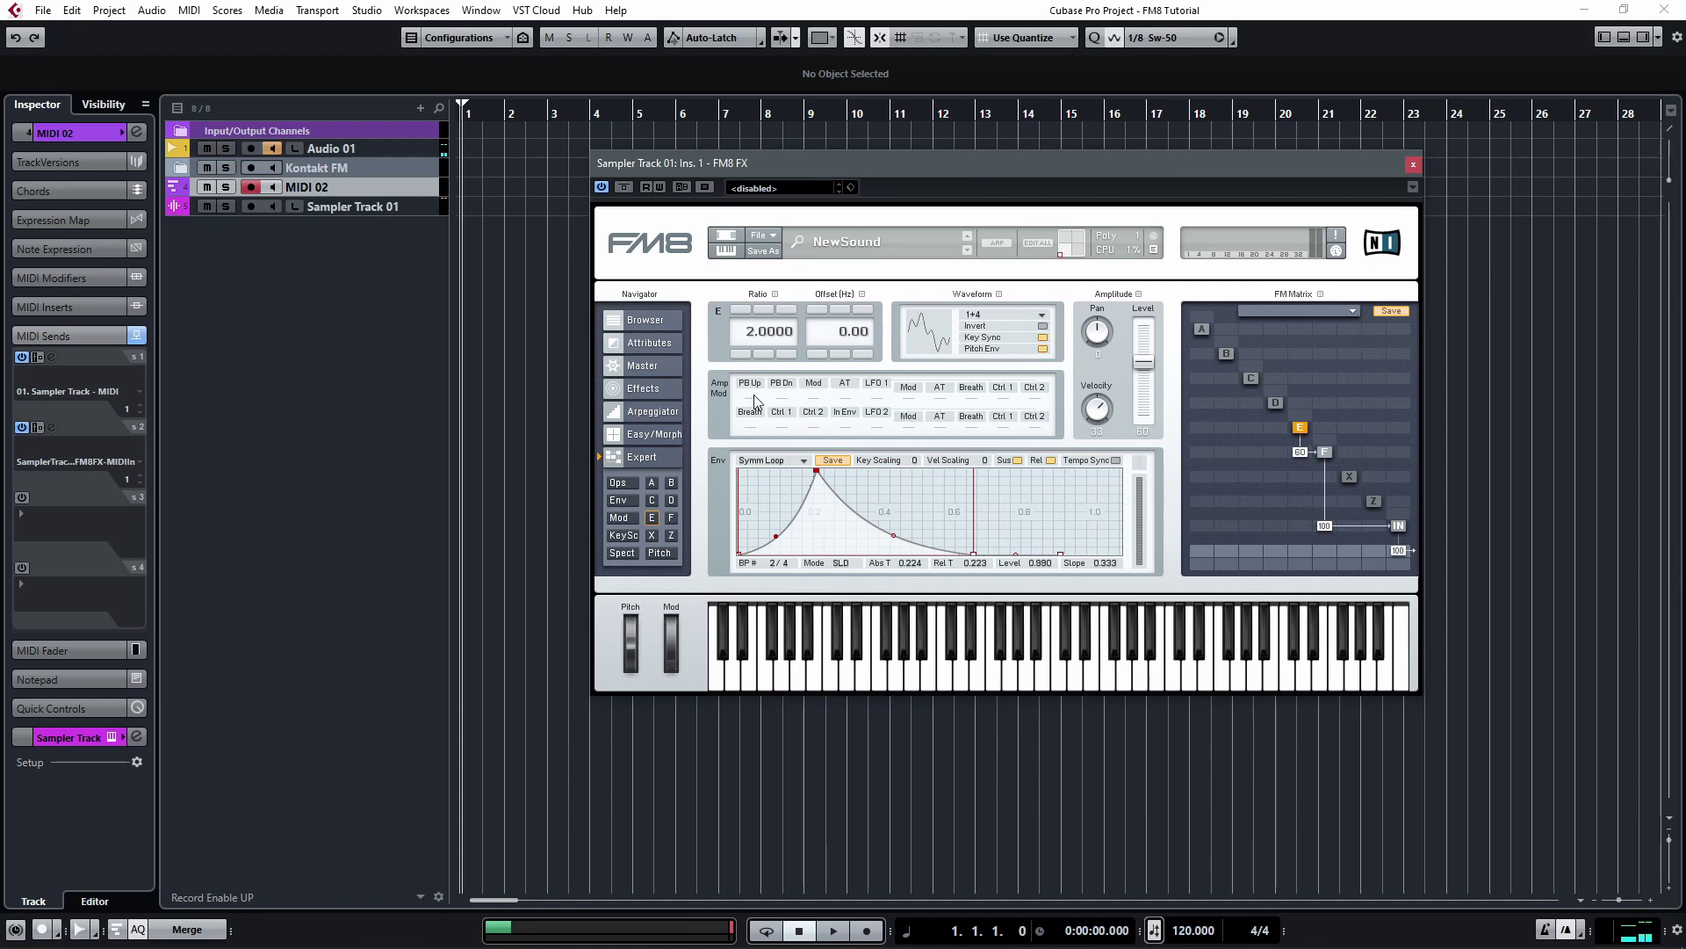
Open Sampler Control for Sampler Track 01, then show FM8's Master and Mod pages.
left_click(372, 207)
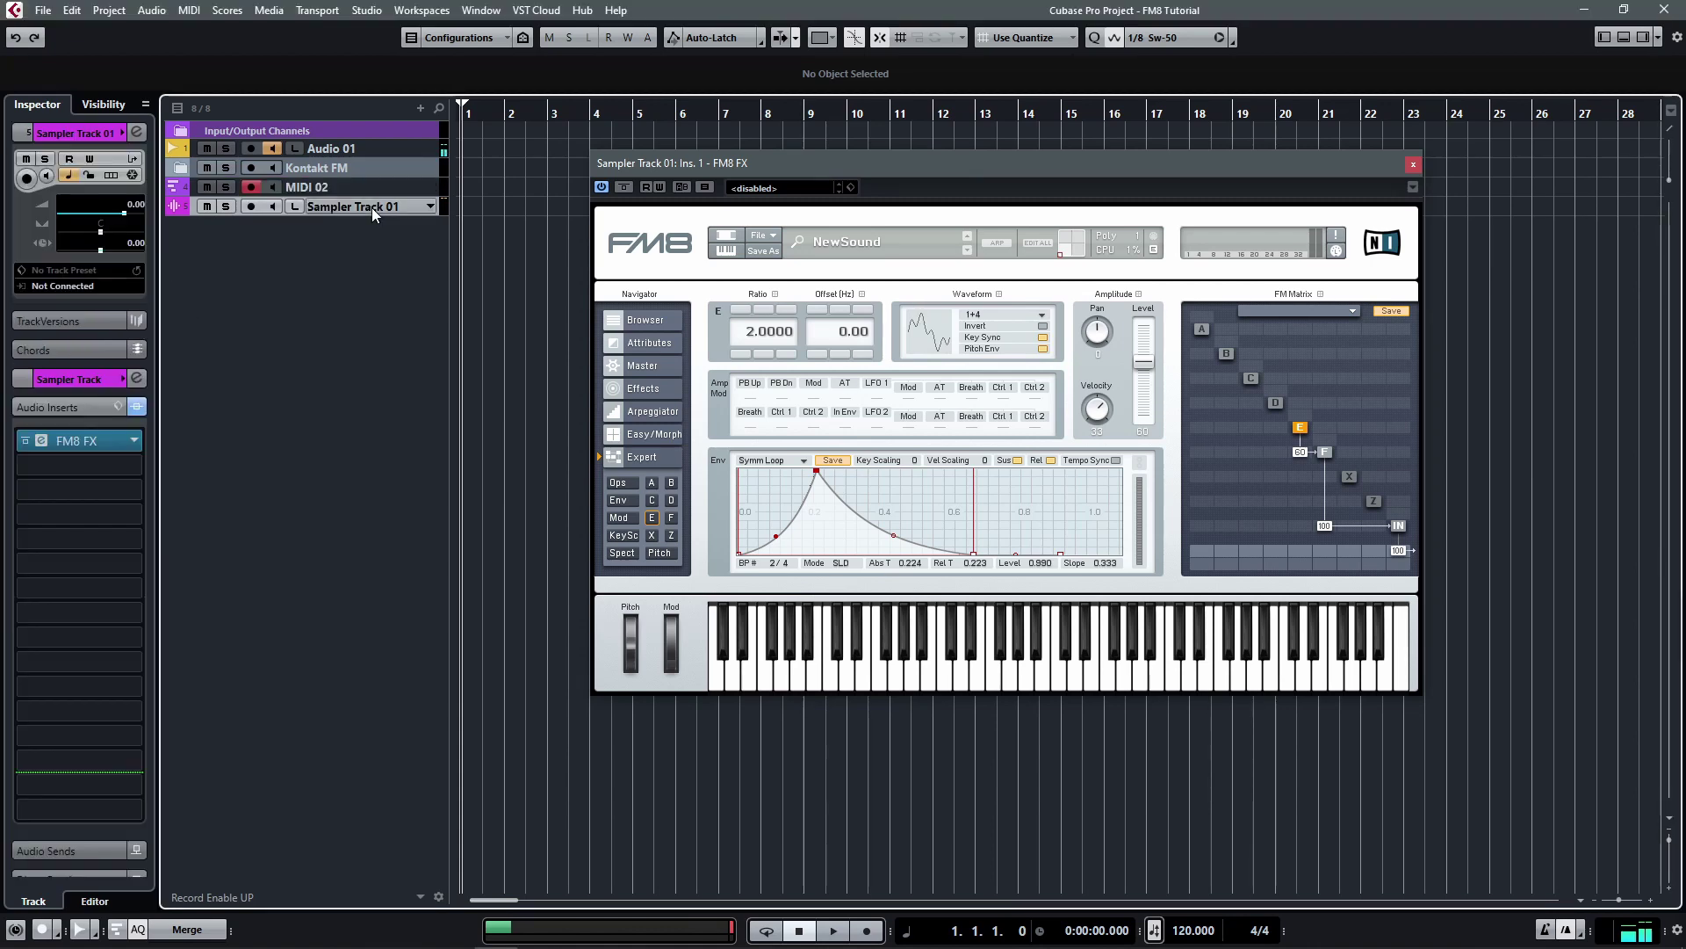
key("ctrl+alt+e")
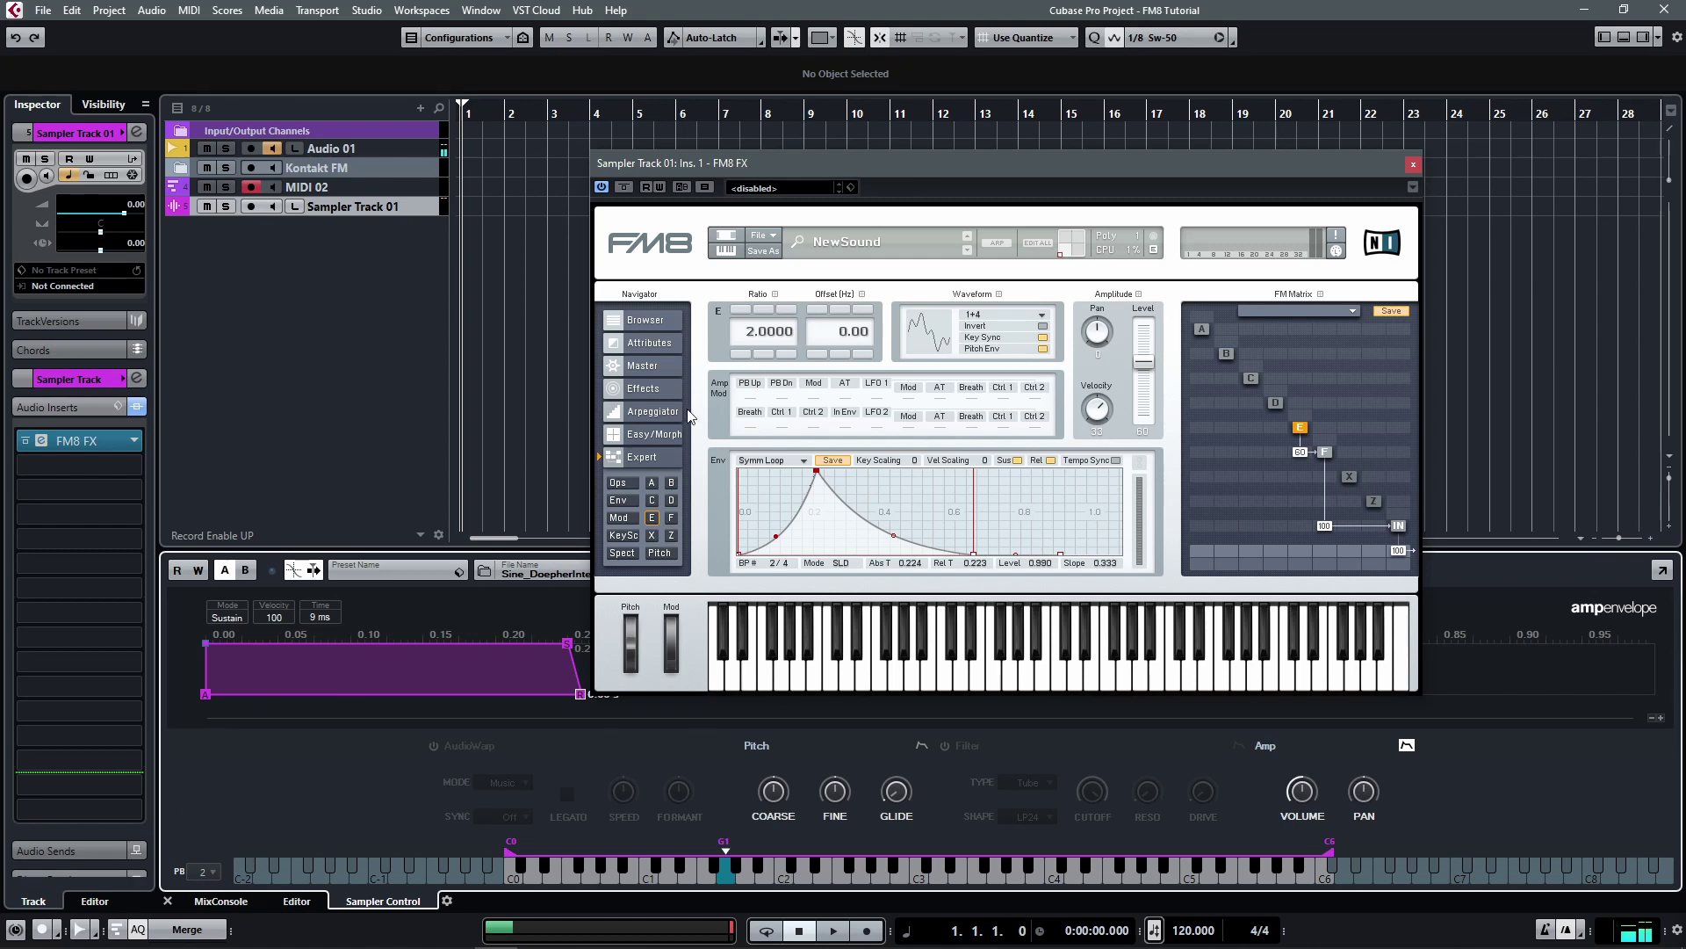
left_click(669, 364)
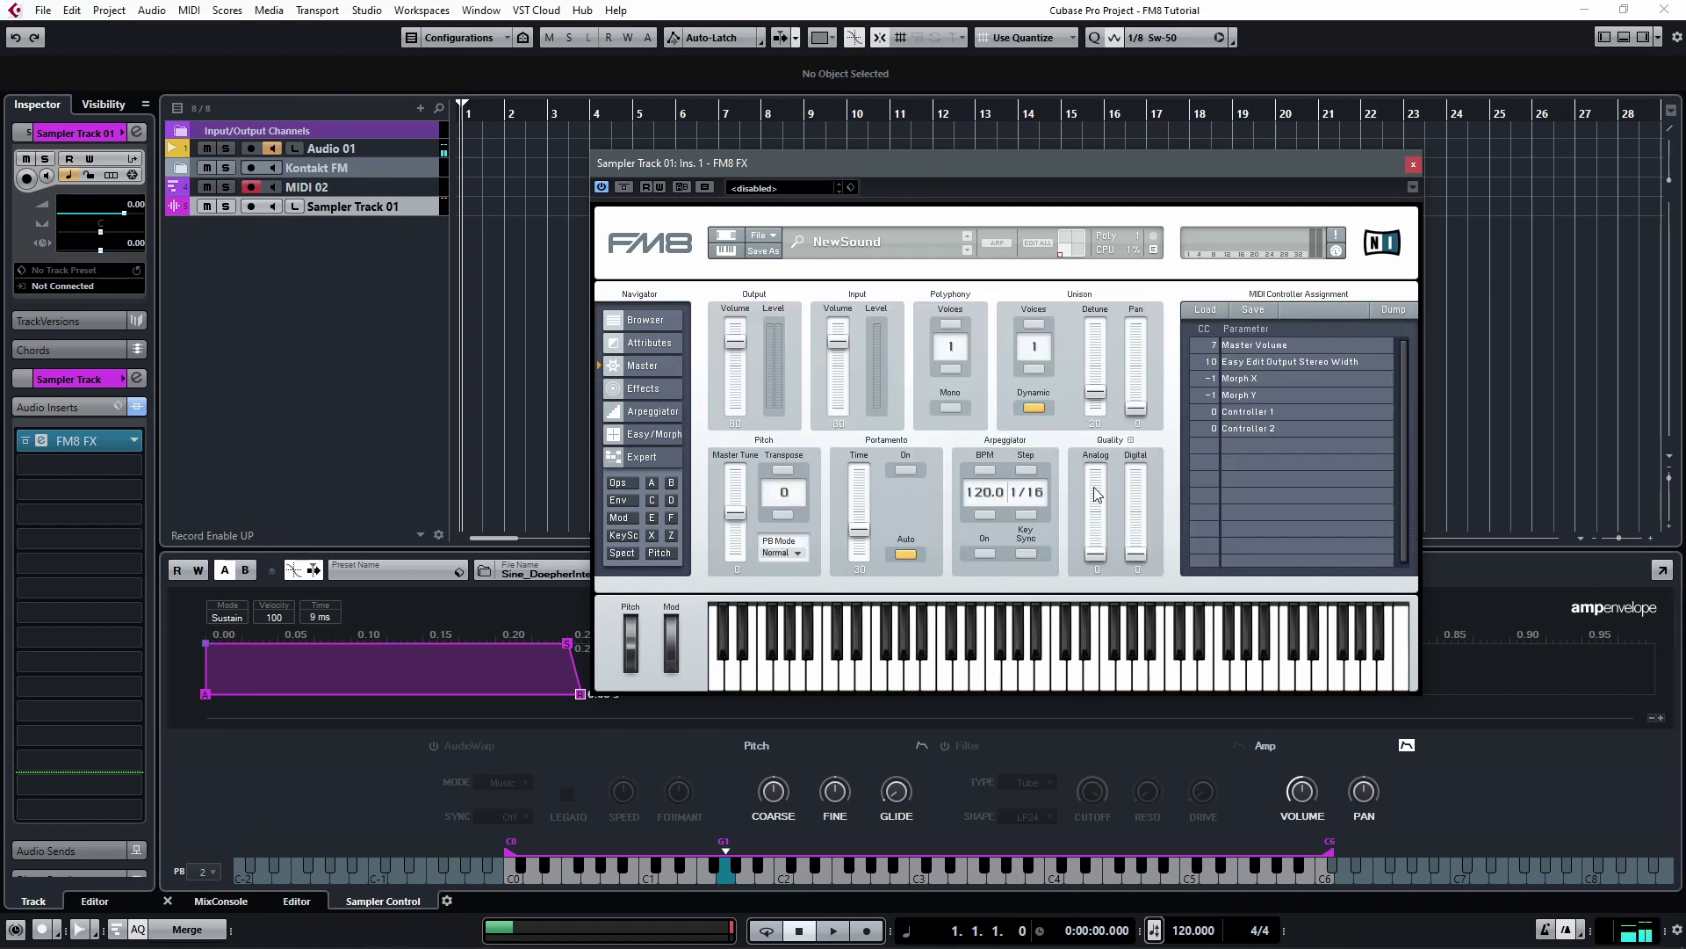
left_click(632, 519)
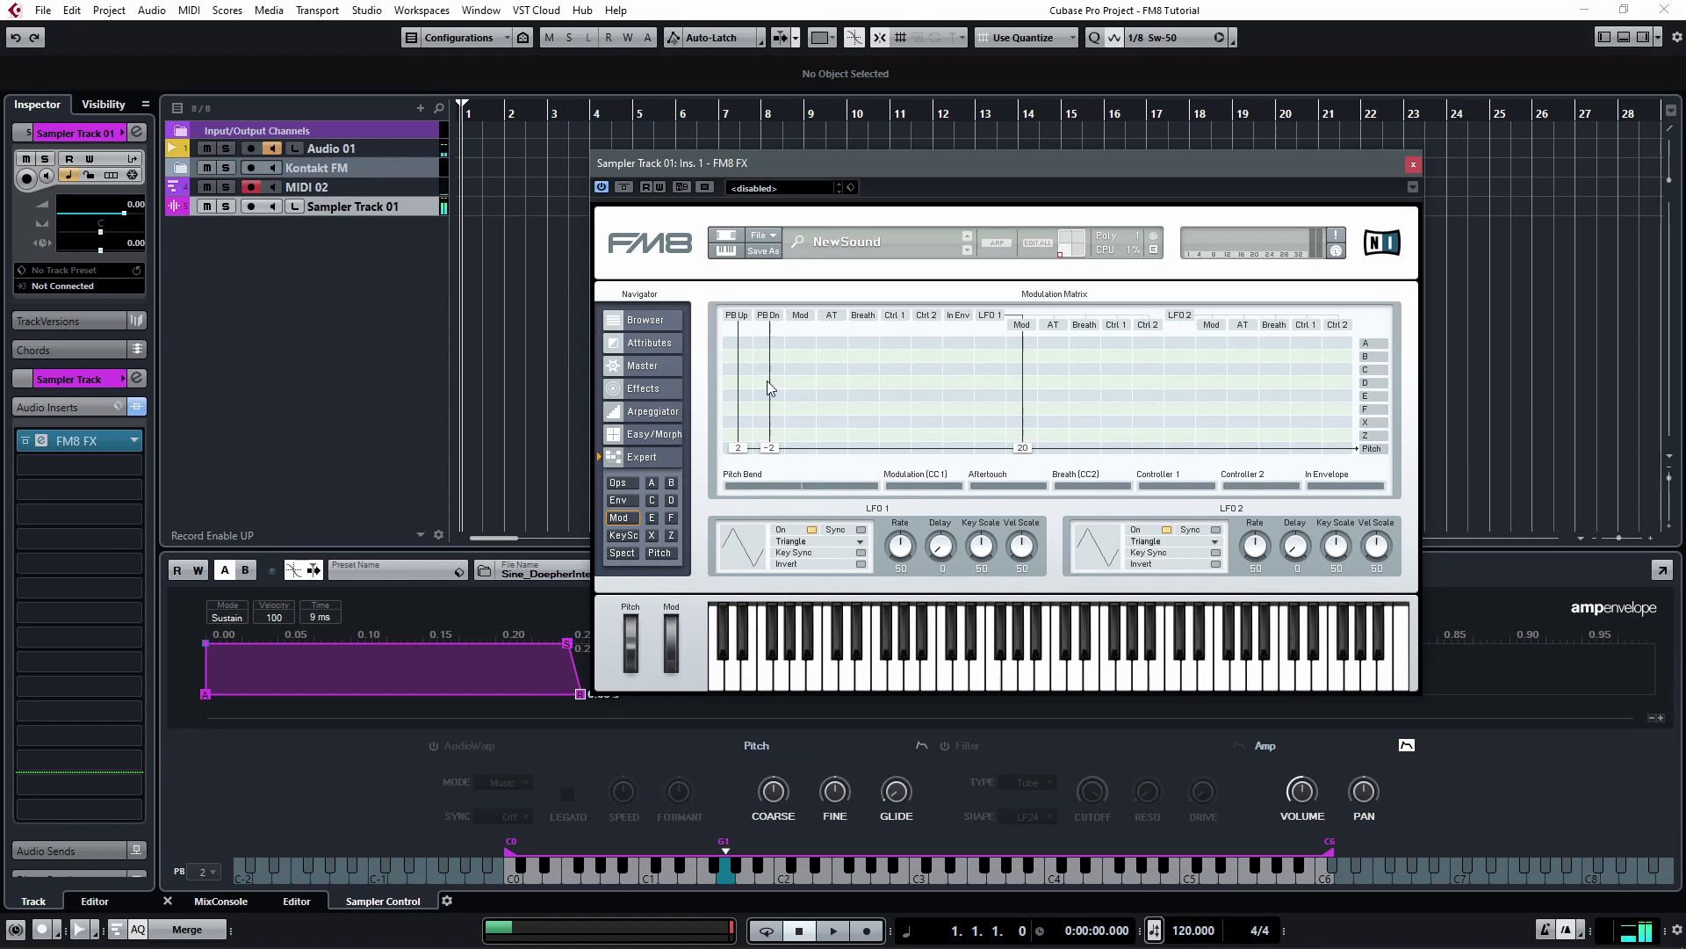
Set the sampler's pitch bend range to 12 in Sampler Control.
left_click(209, 872)
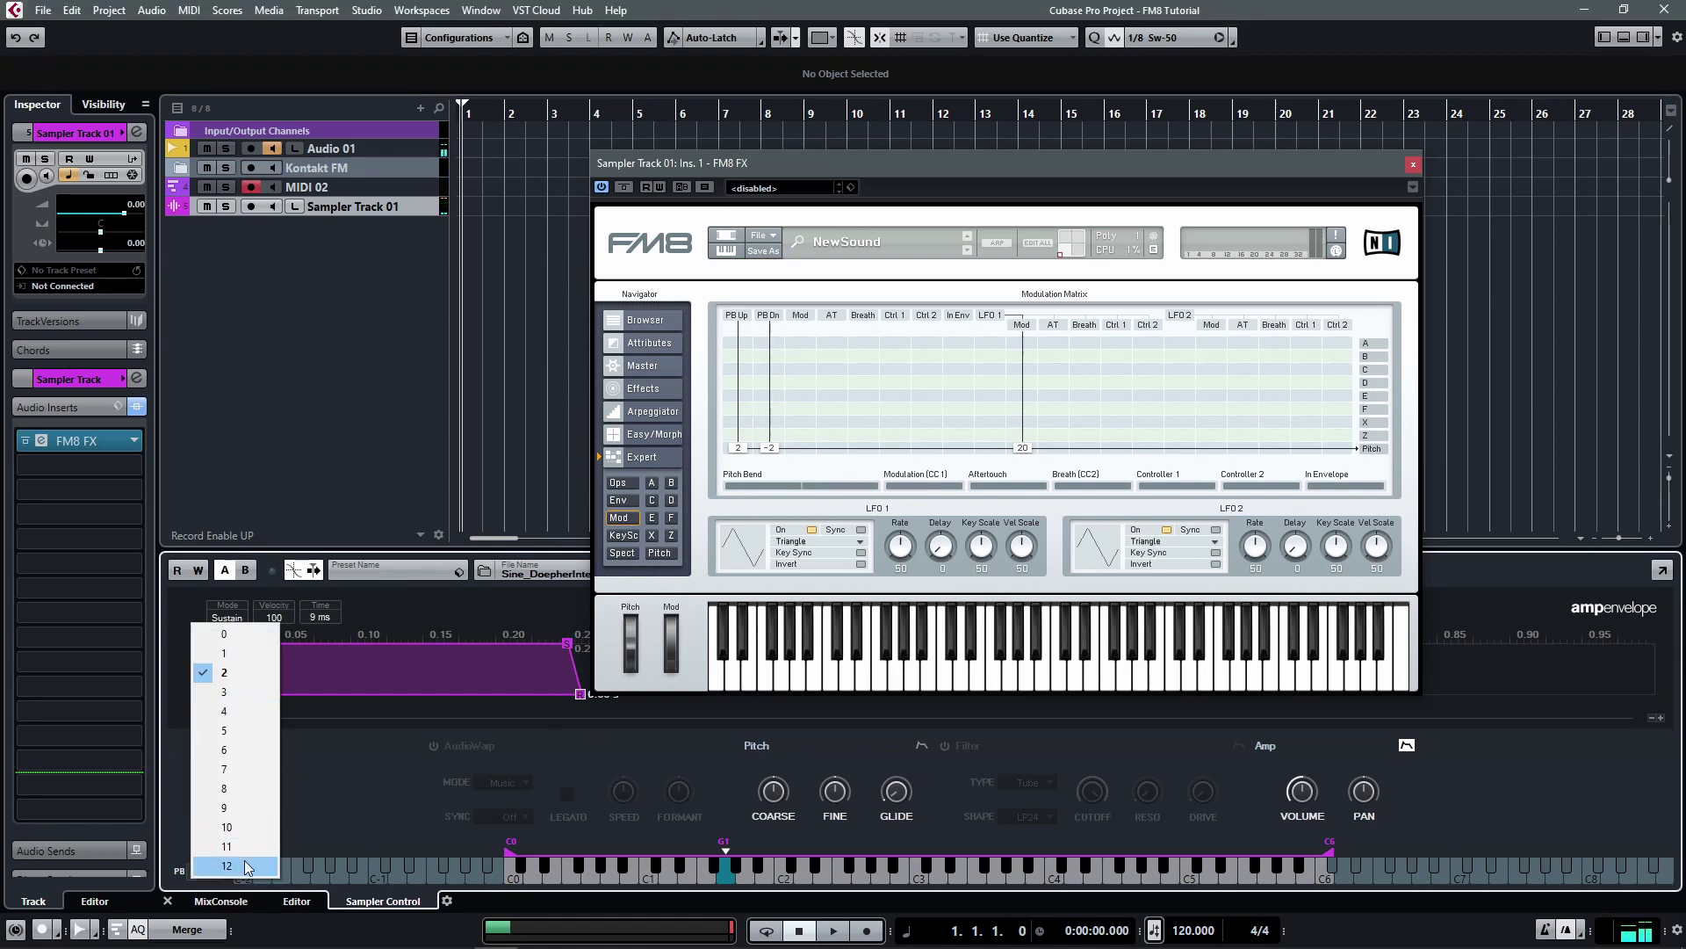
left_click(247, 867)
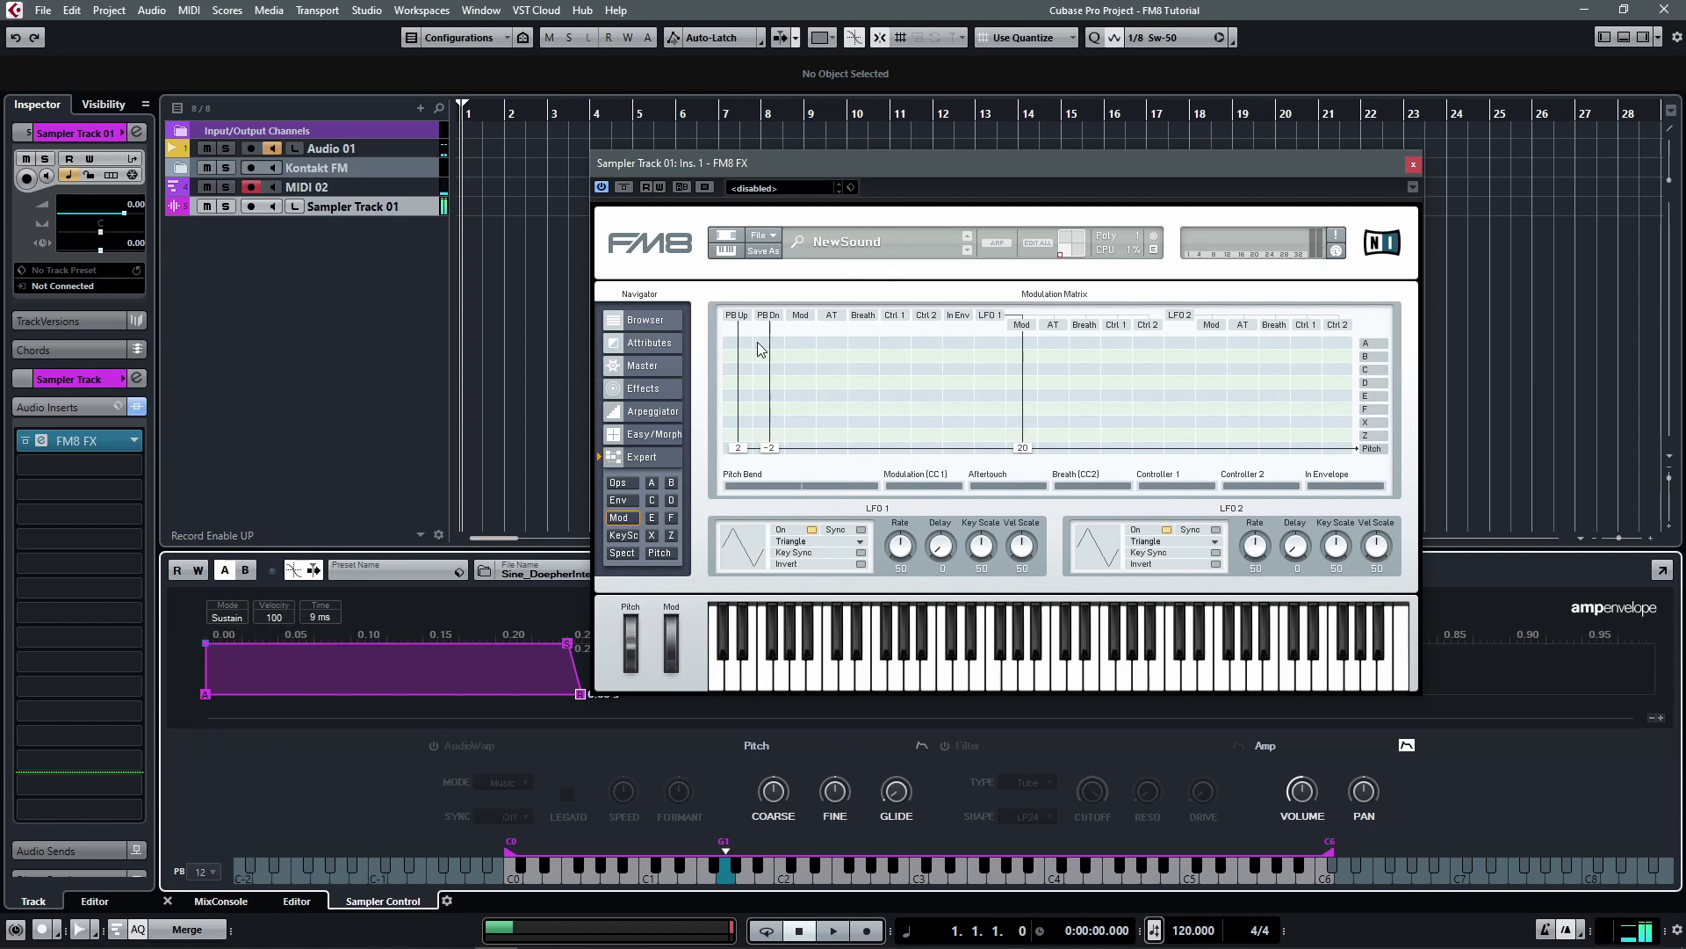
left_click(1204, 168)
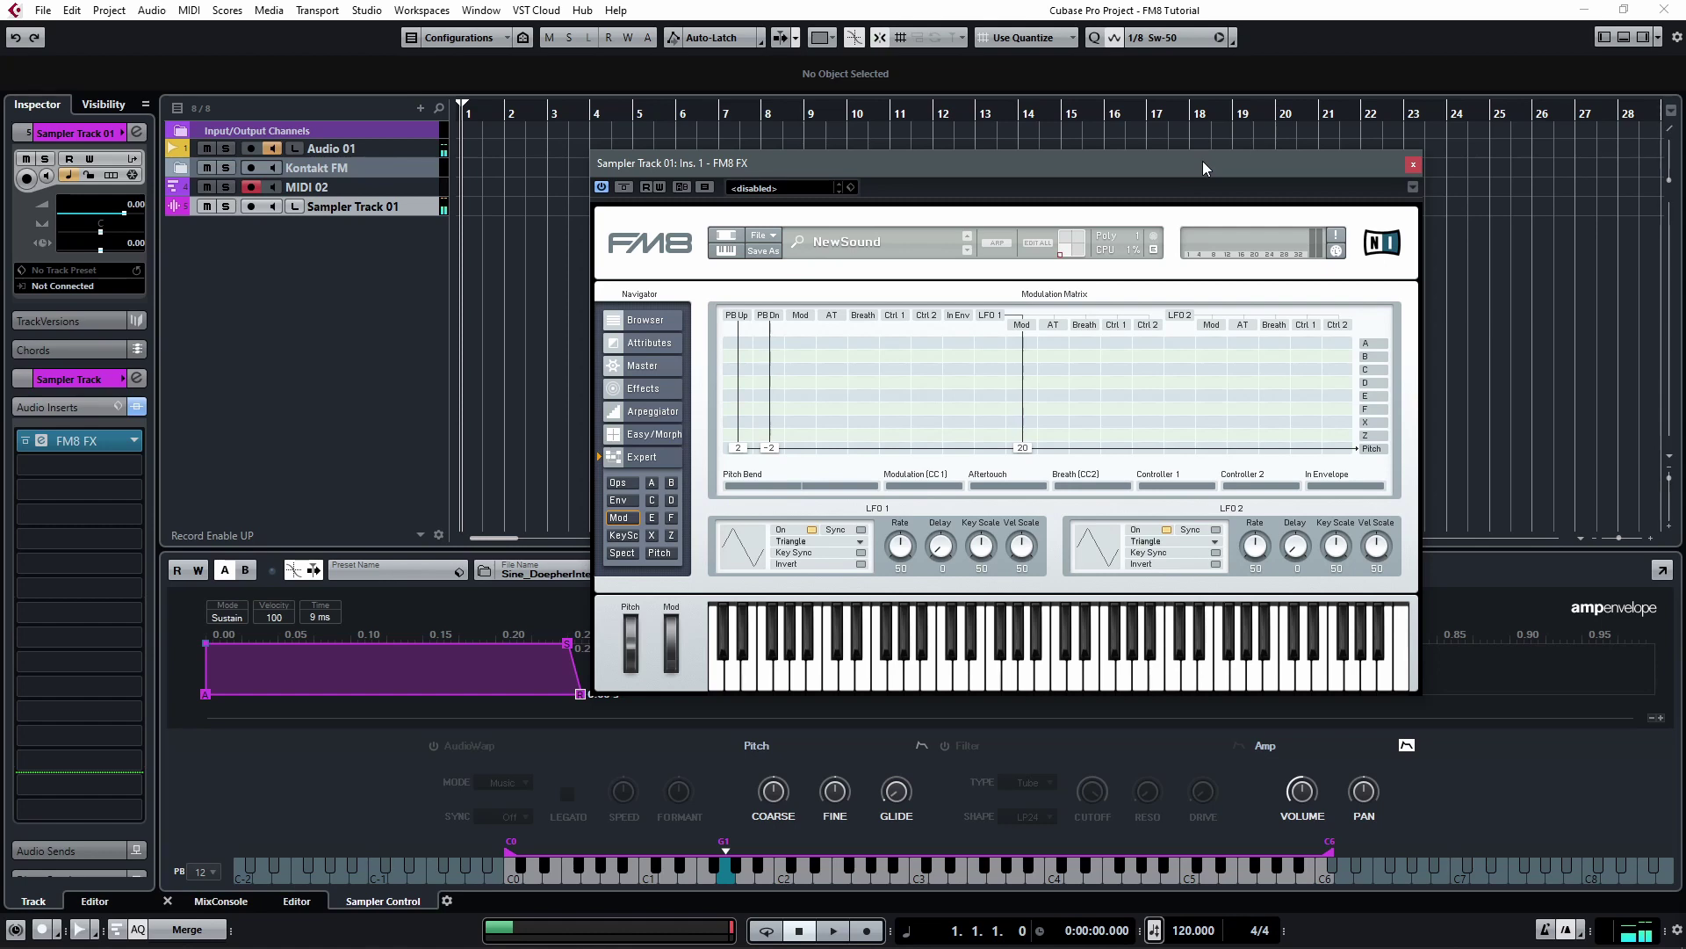
left_click(213, 873)
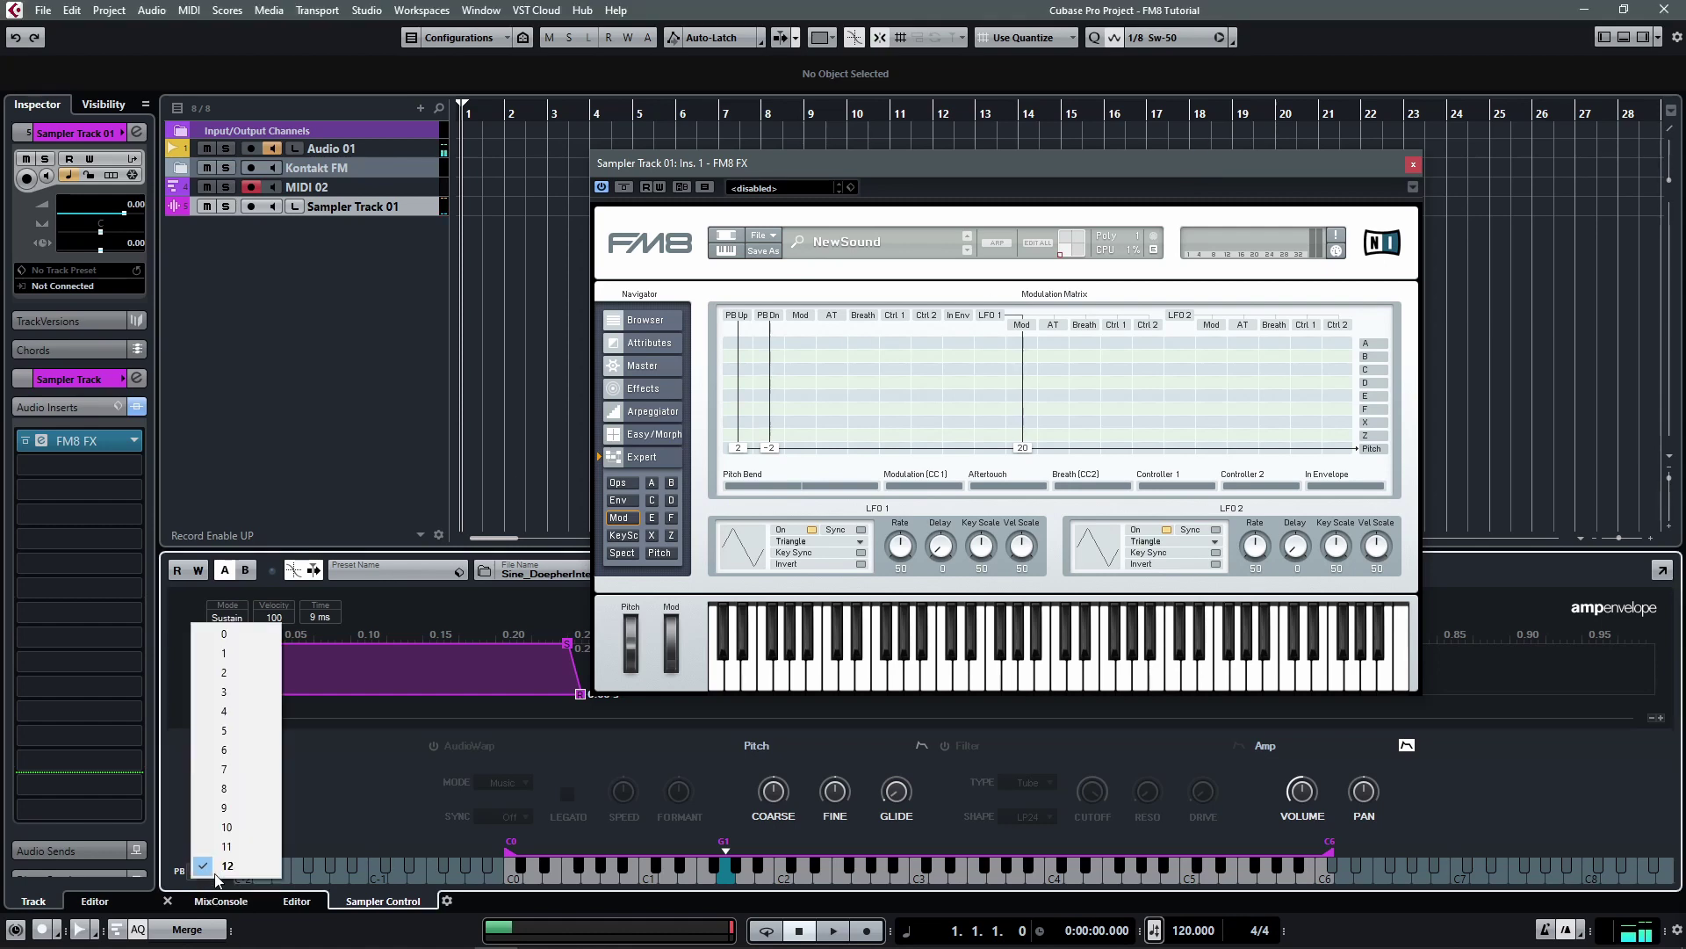
left_click(434, 625)
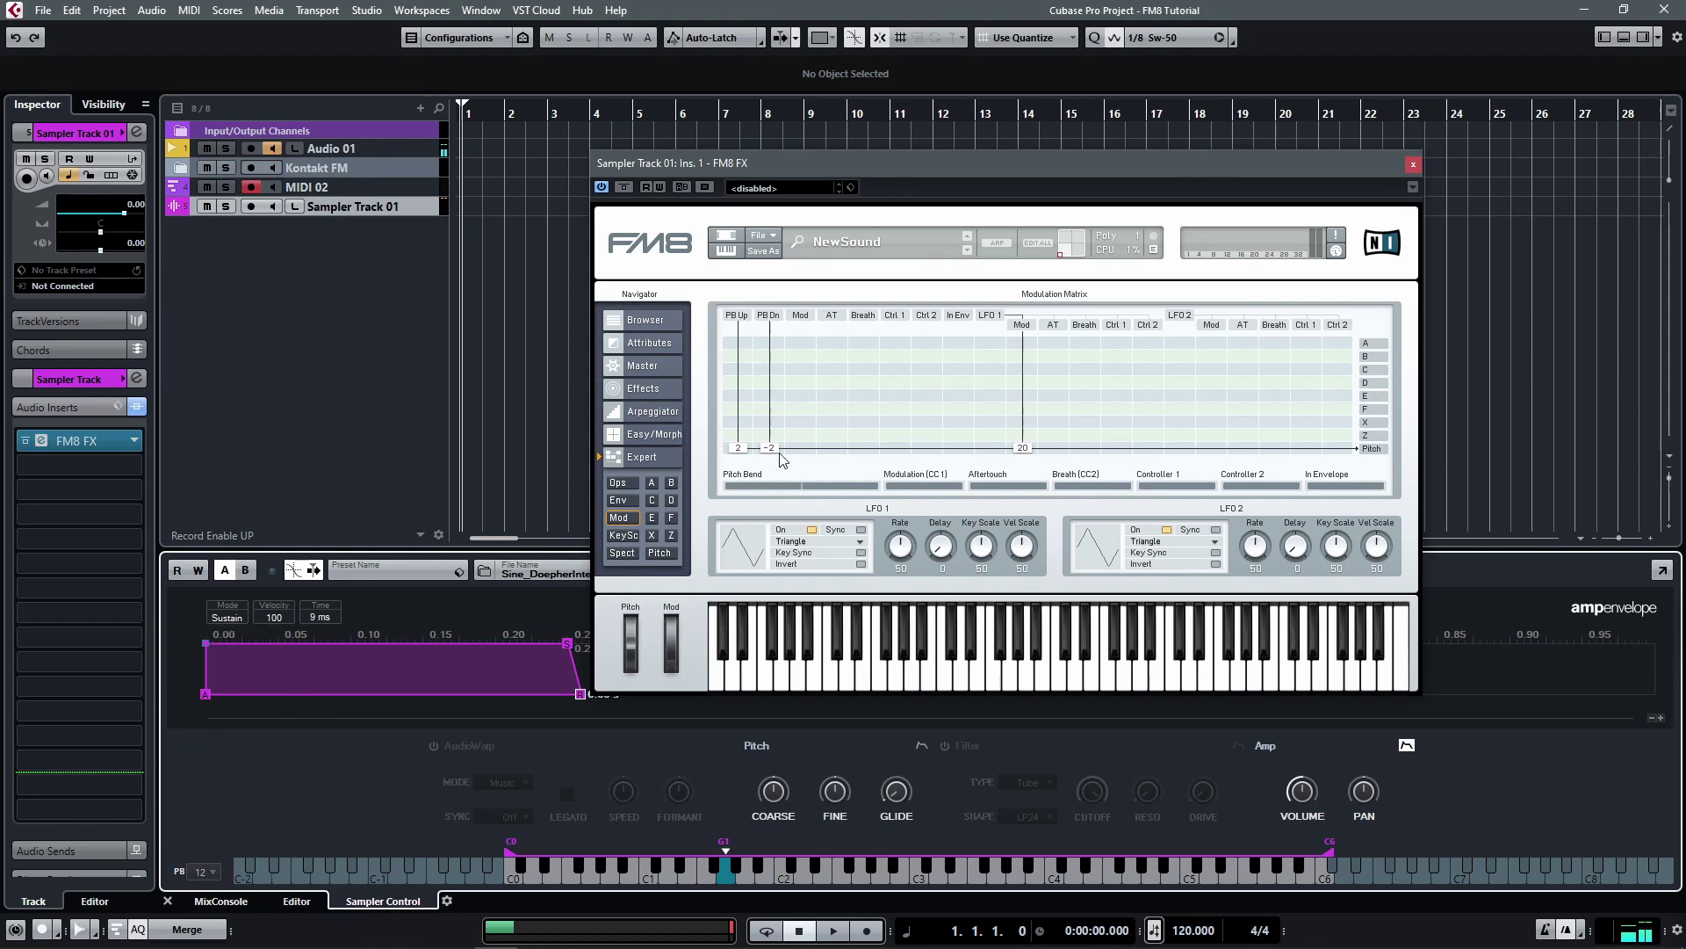
Lower E's modulation of F to 8 and set FM8's pitch bend amount to 12 semitones.
left_click(622, 488)
left_click_drag(1301, 452, 1311, 509)
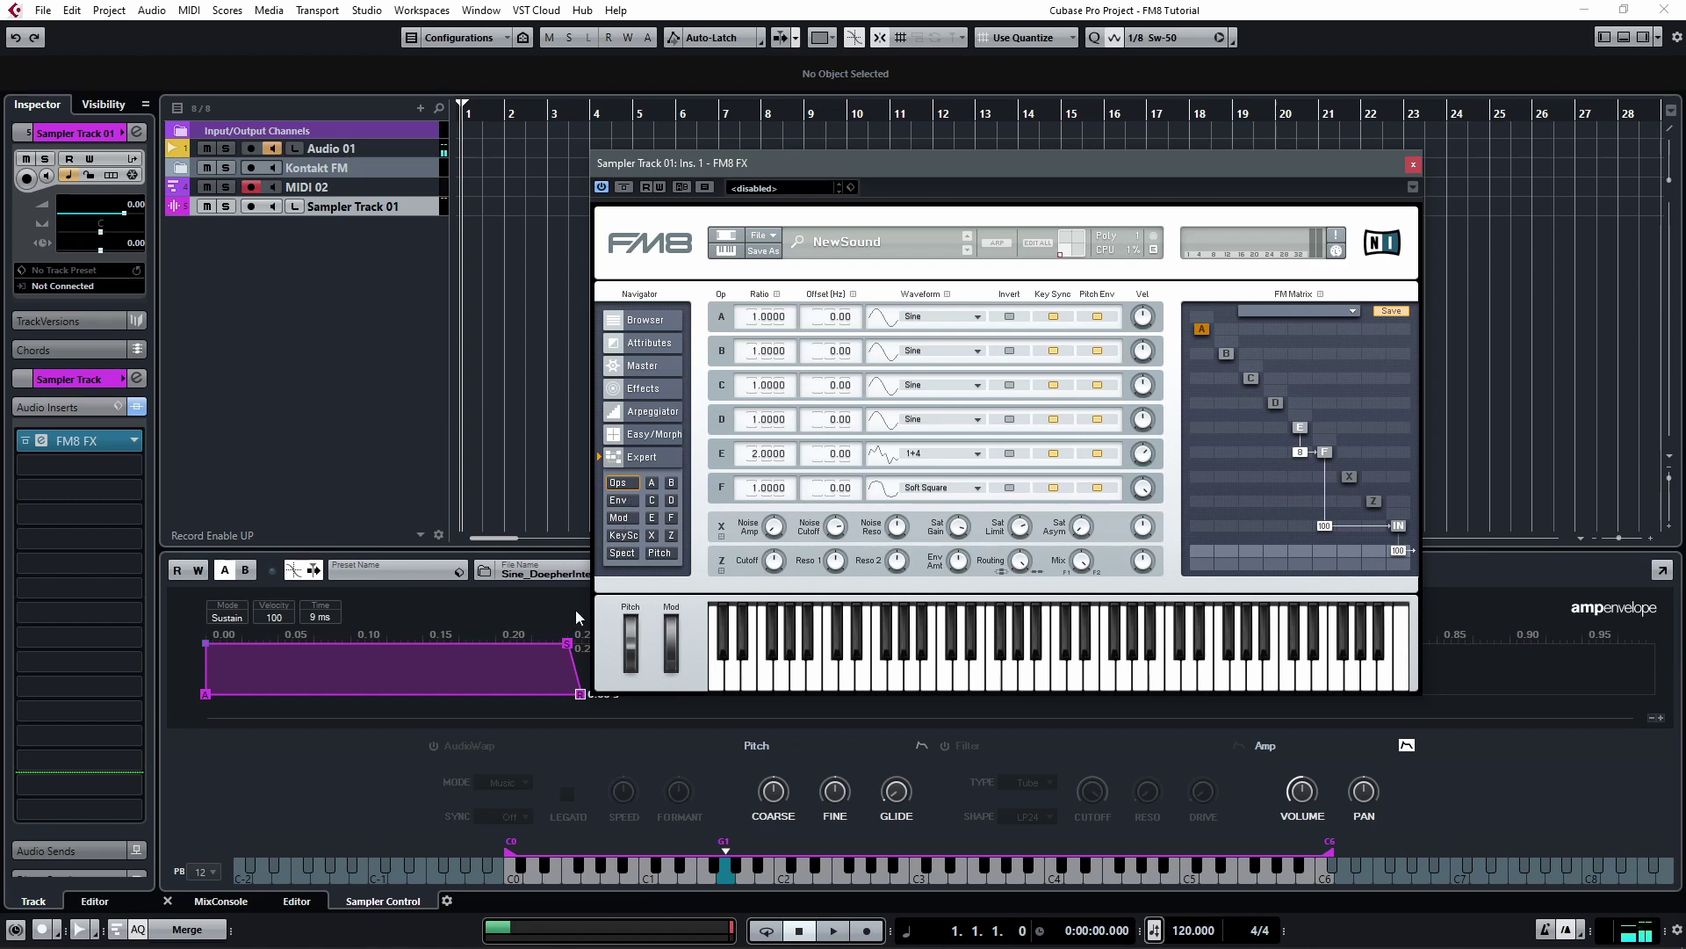
left_click(620, 518)
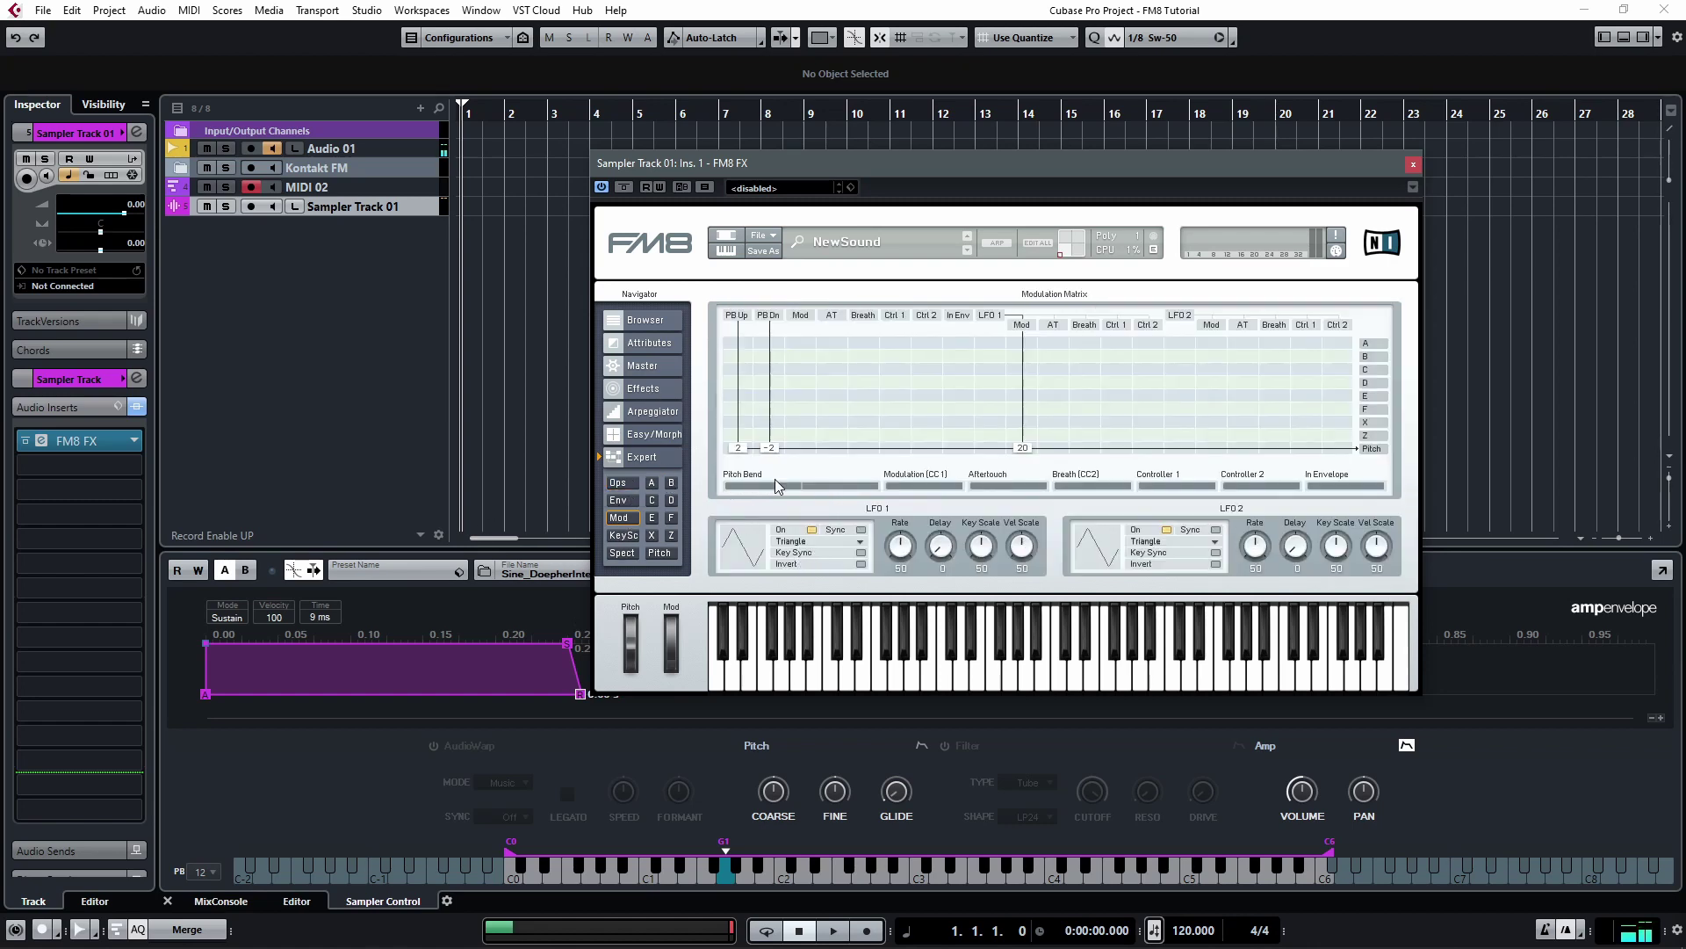
left_click_drag(743, 454, 750, 450)
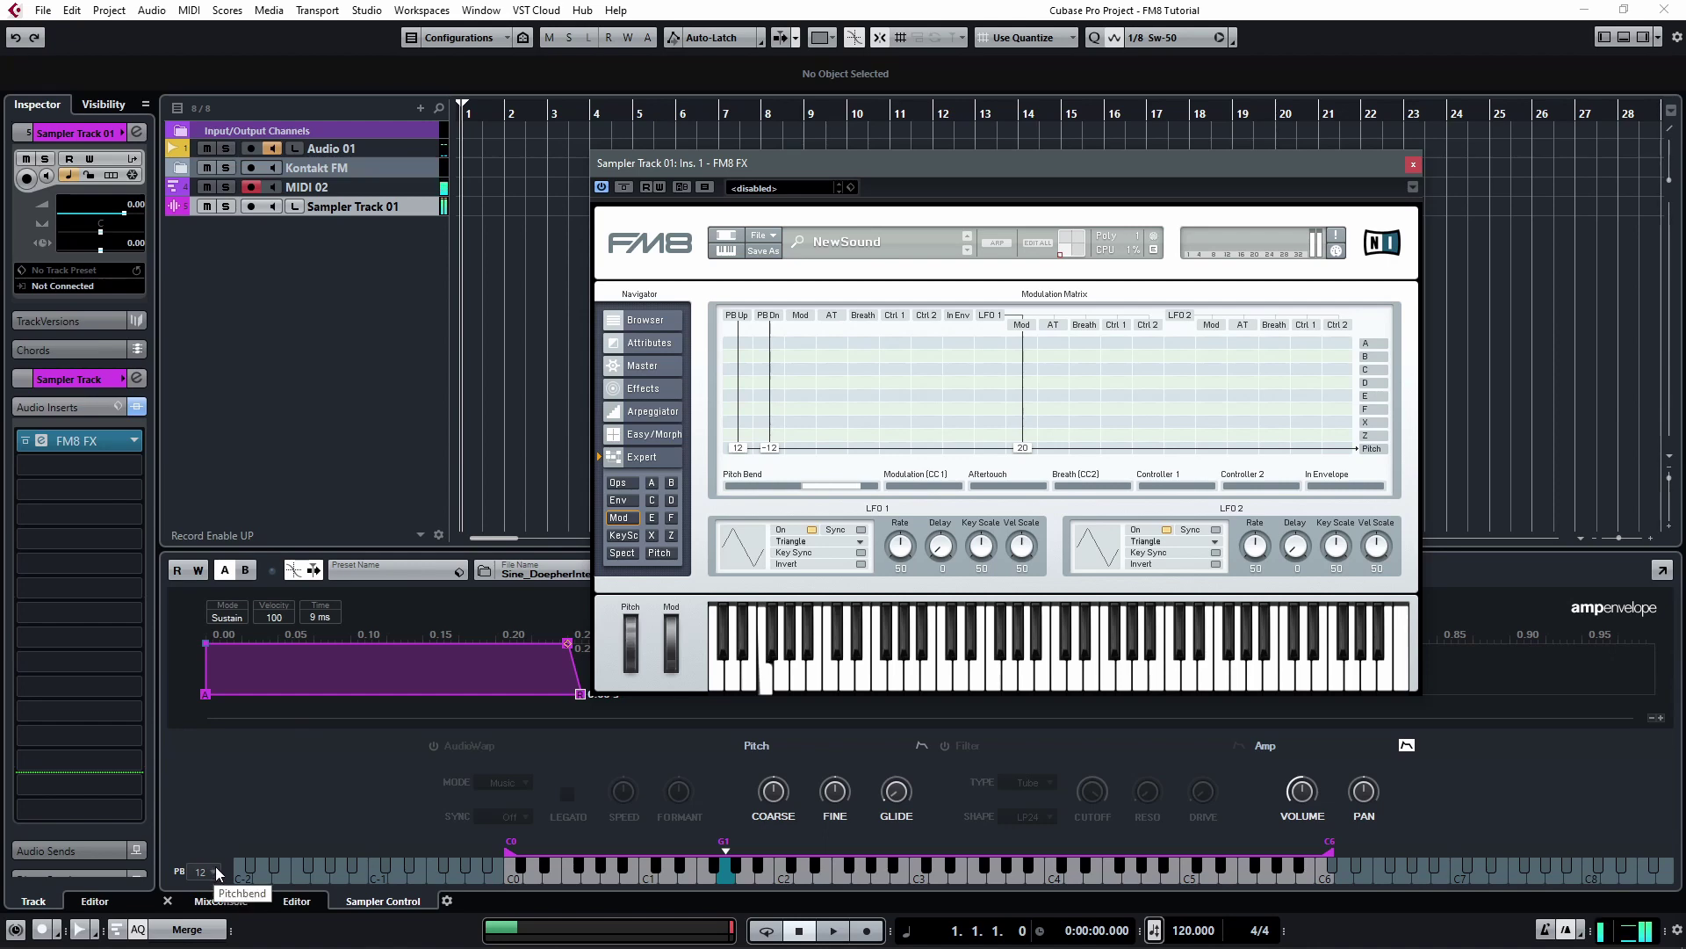
left_click(620, 482)
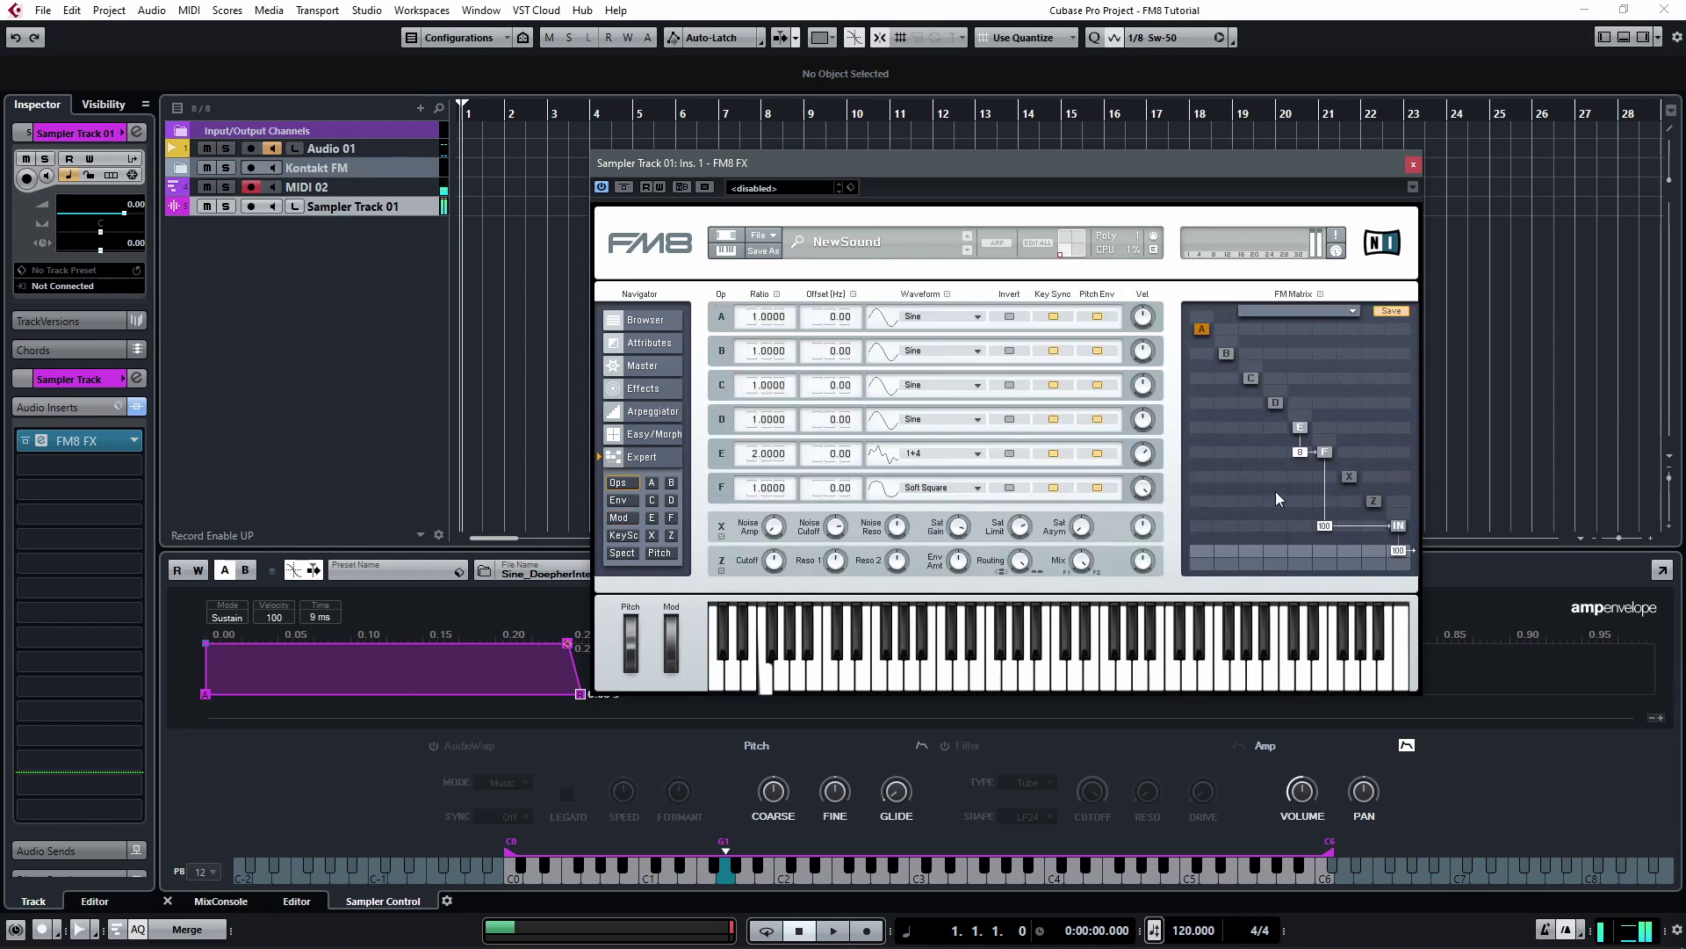
Raise E→F modulation to 28, lower operator F's output to 46, and compare with FM8 bypassed.
left_click_drag(1301, 453, 1313, 441)
left_click(1327, 455)
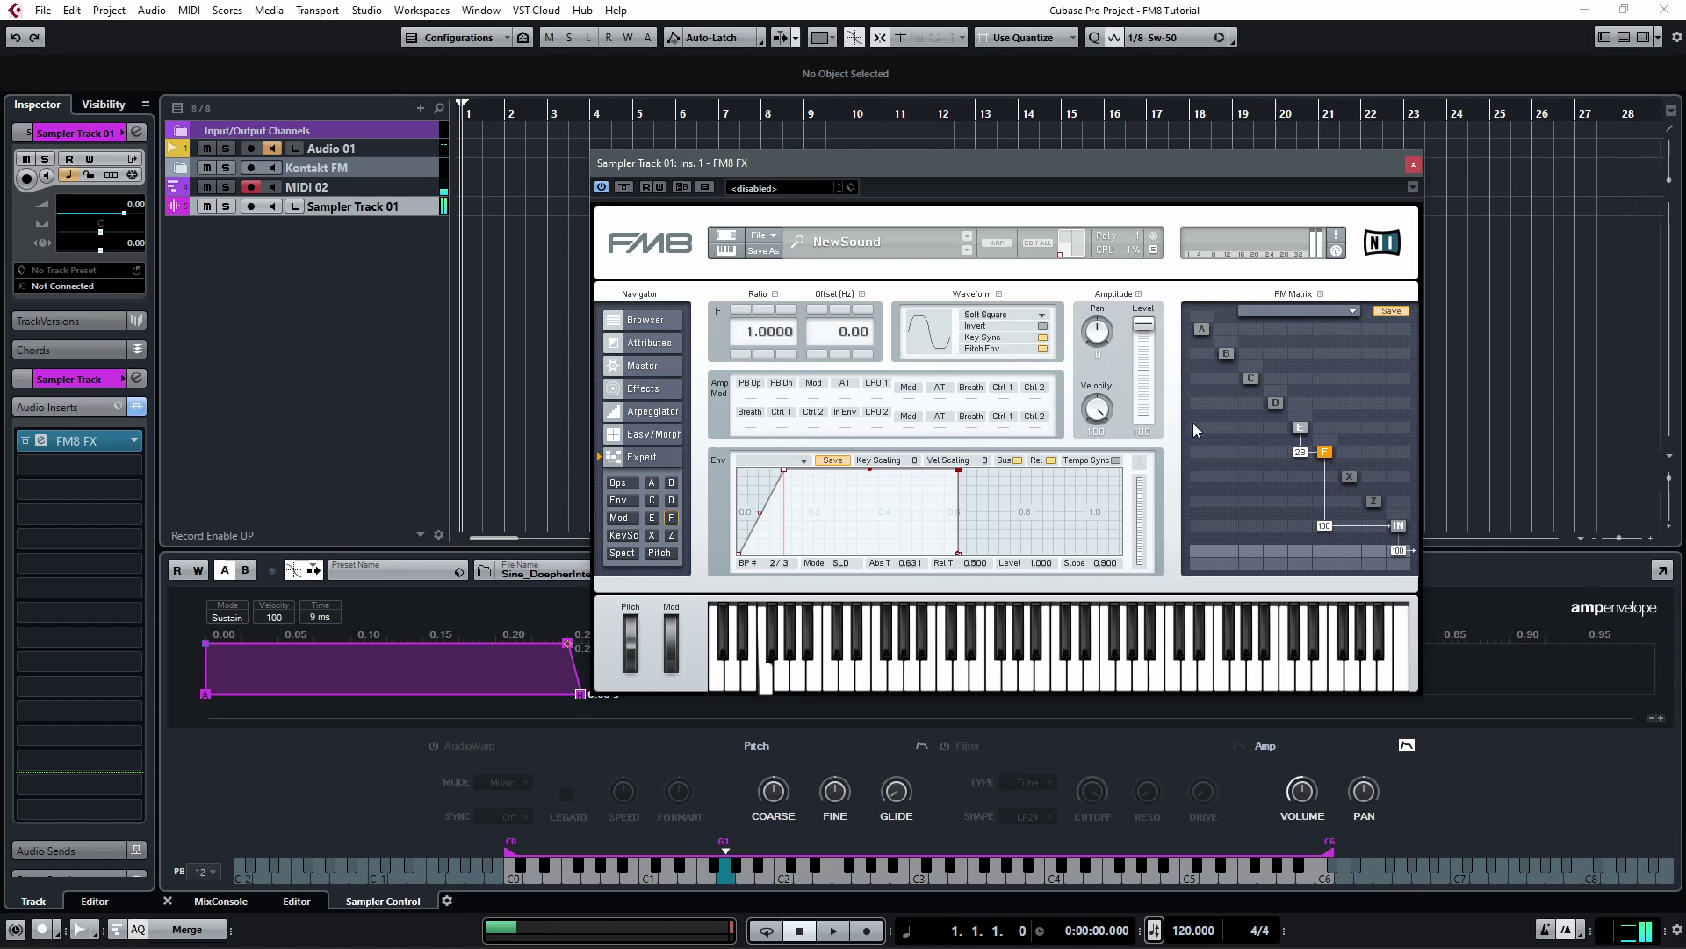
left_click_drag(1325, 525, 1325, 385)
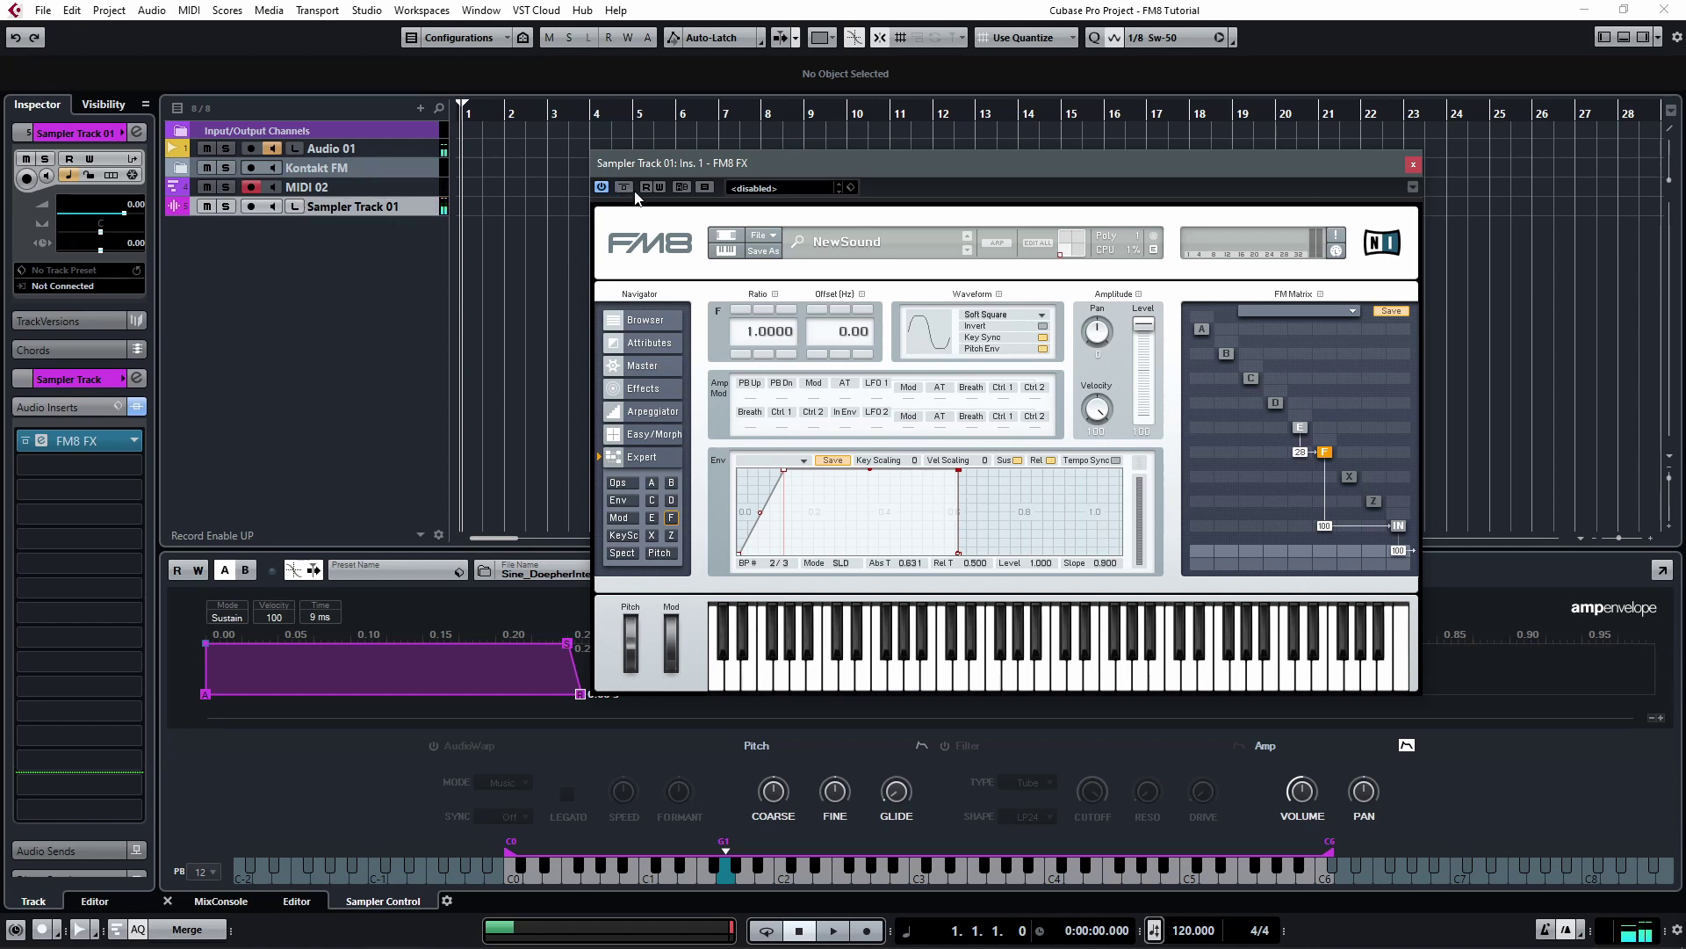
left_click(627, 190)
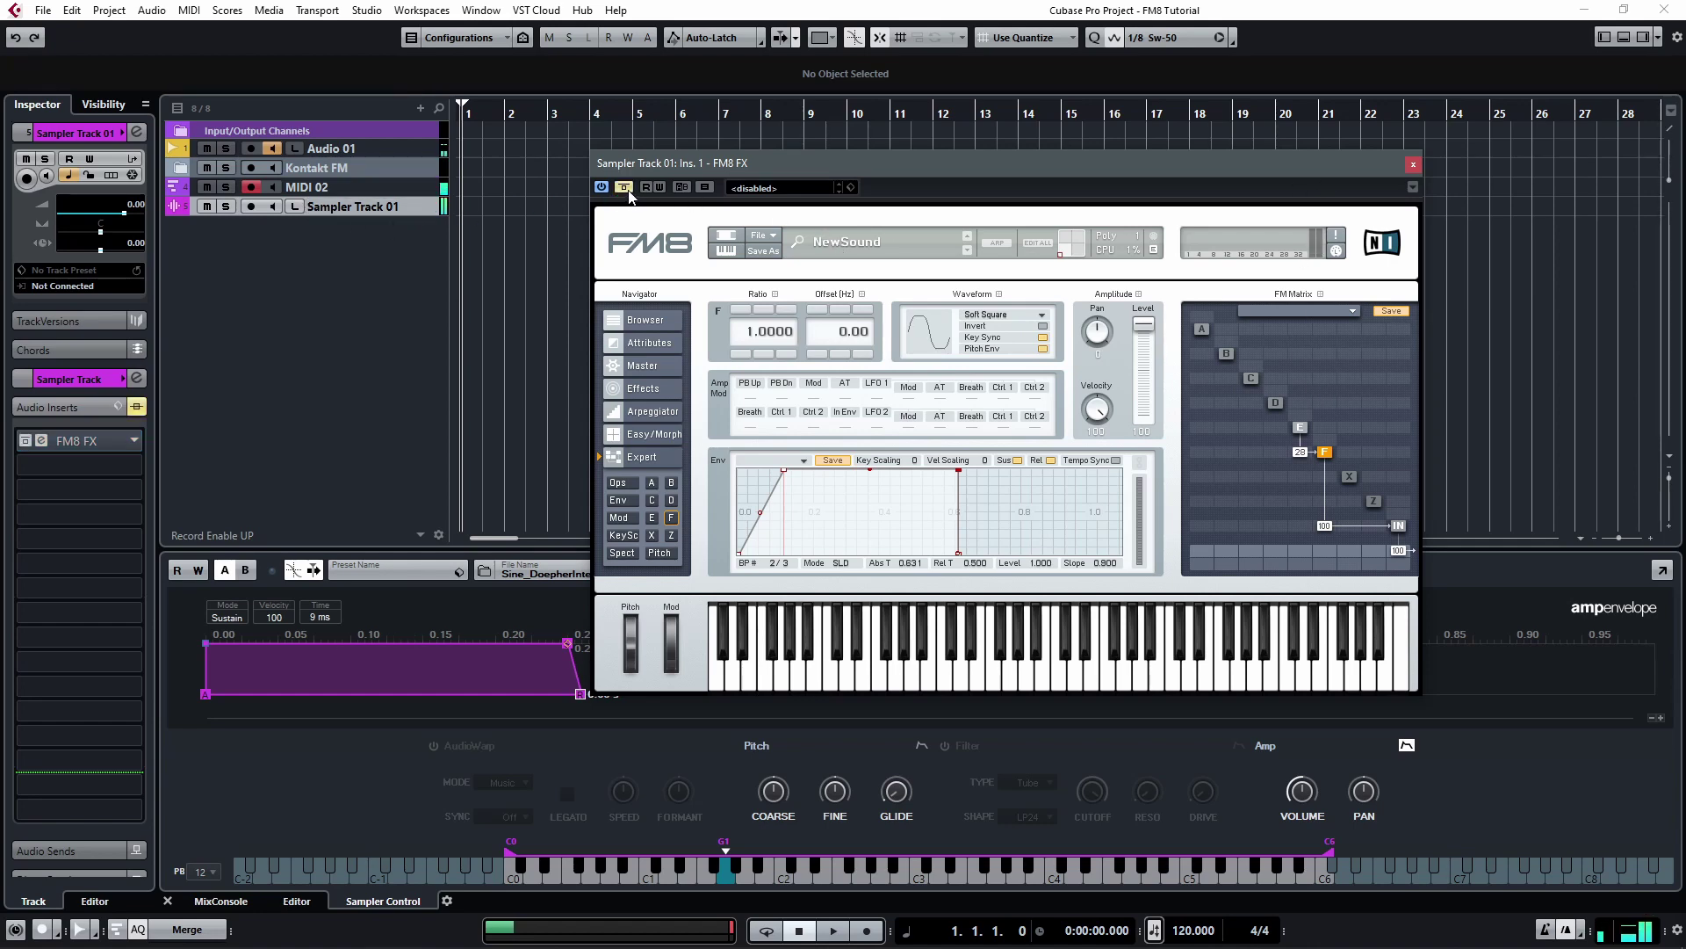
left_click(628, 189)
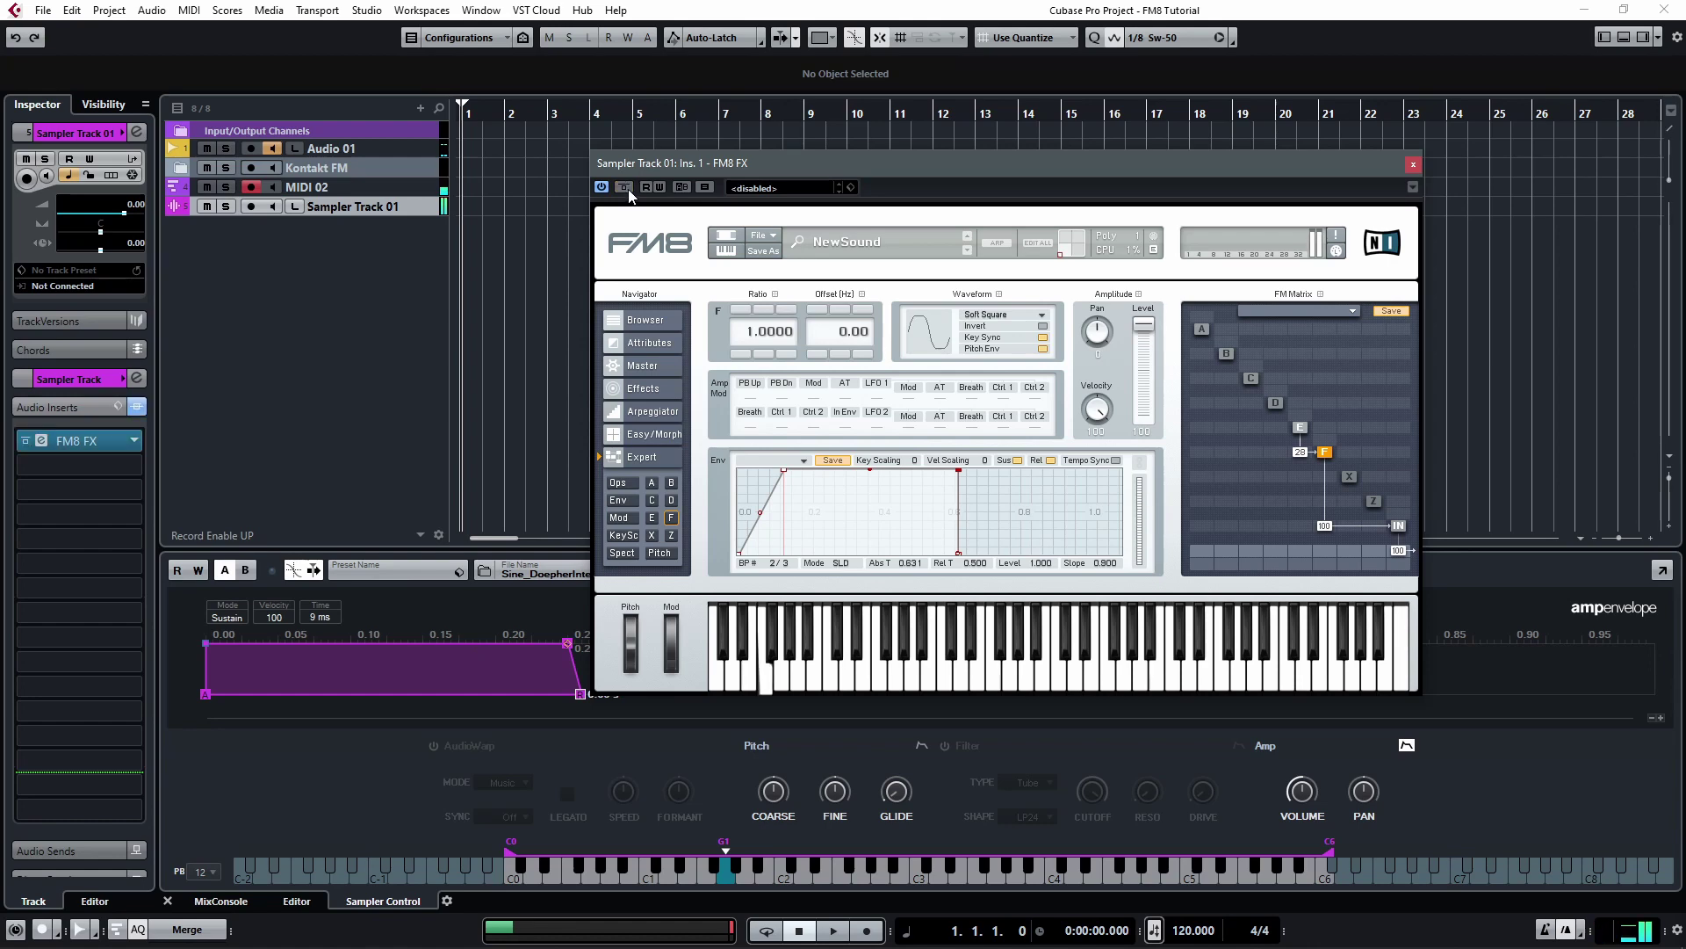
Close the FM8 window and hide the lower zone, leaving only the track list.
left_click(1415, 165)
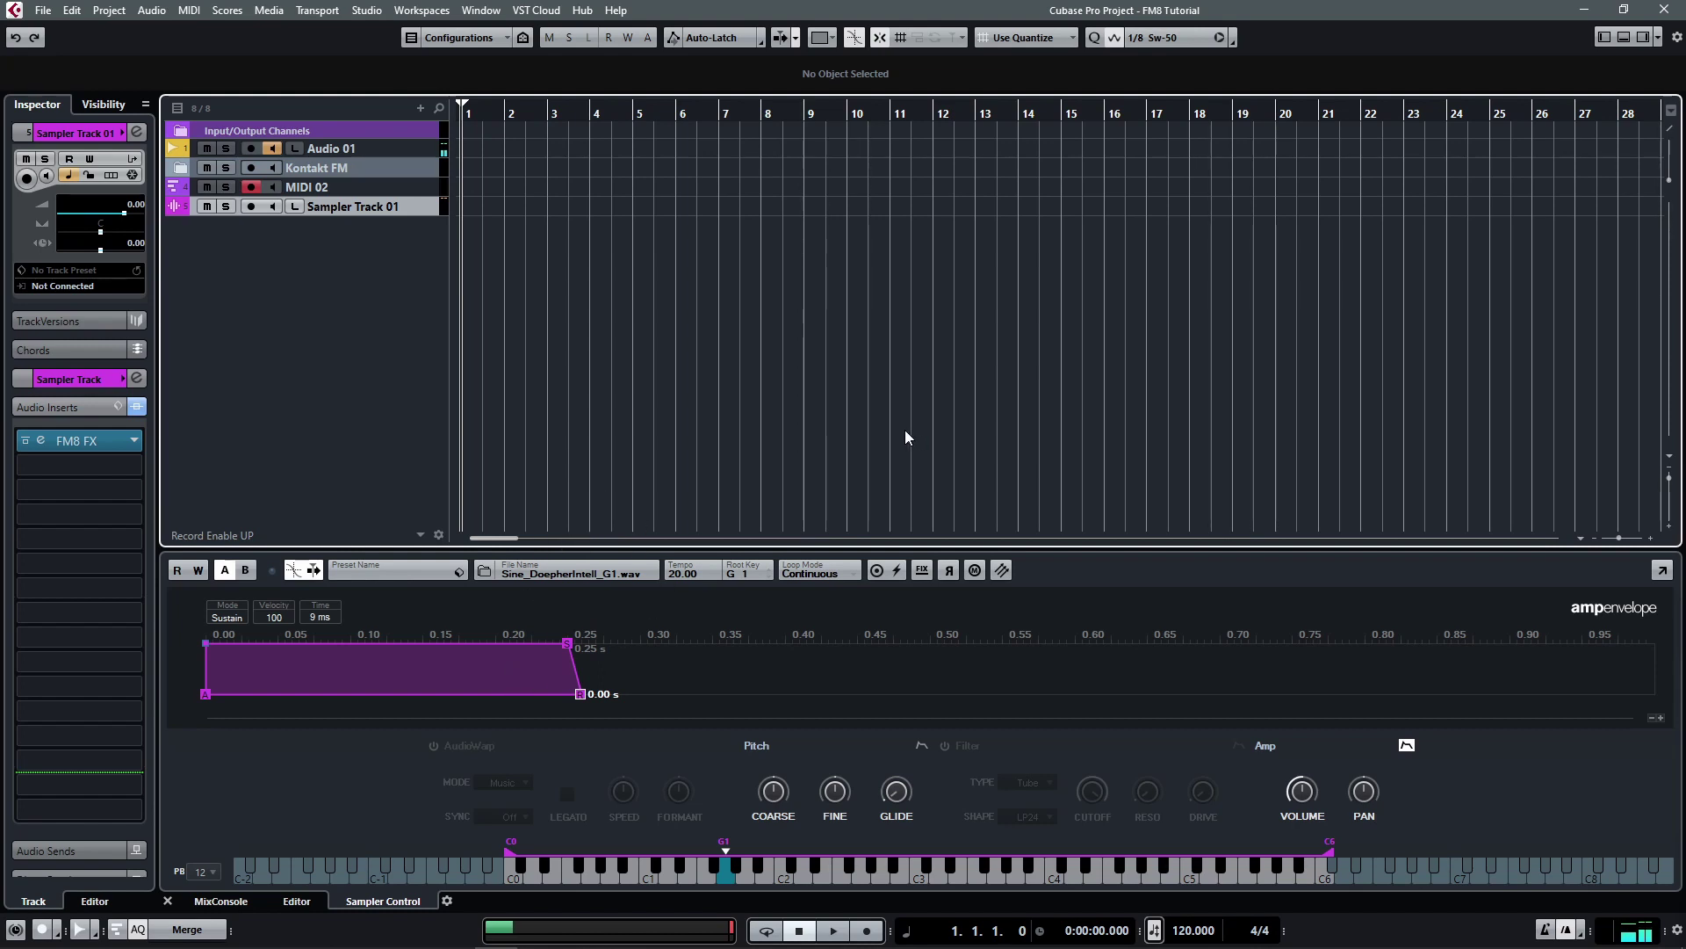
left_click(1624, 37)
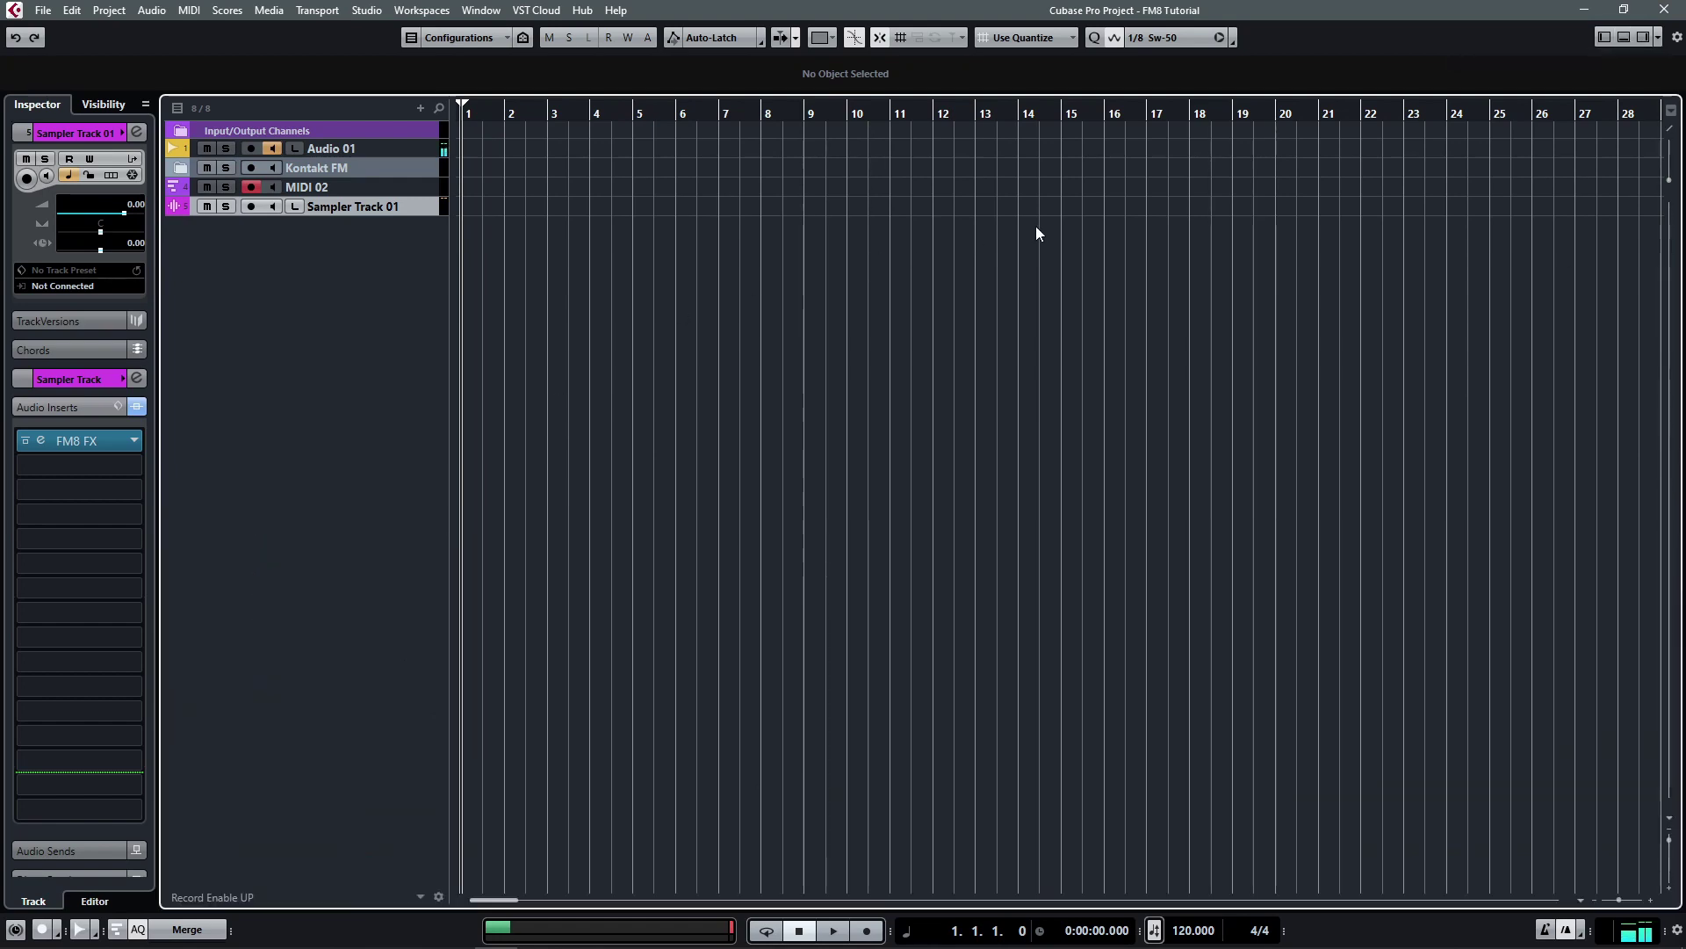
left_click_drag(993, 330, 856, 456)
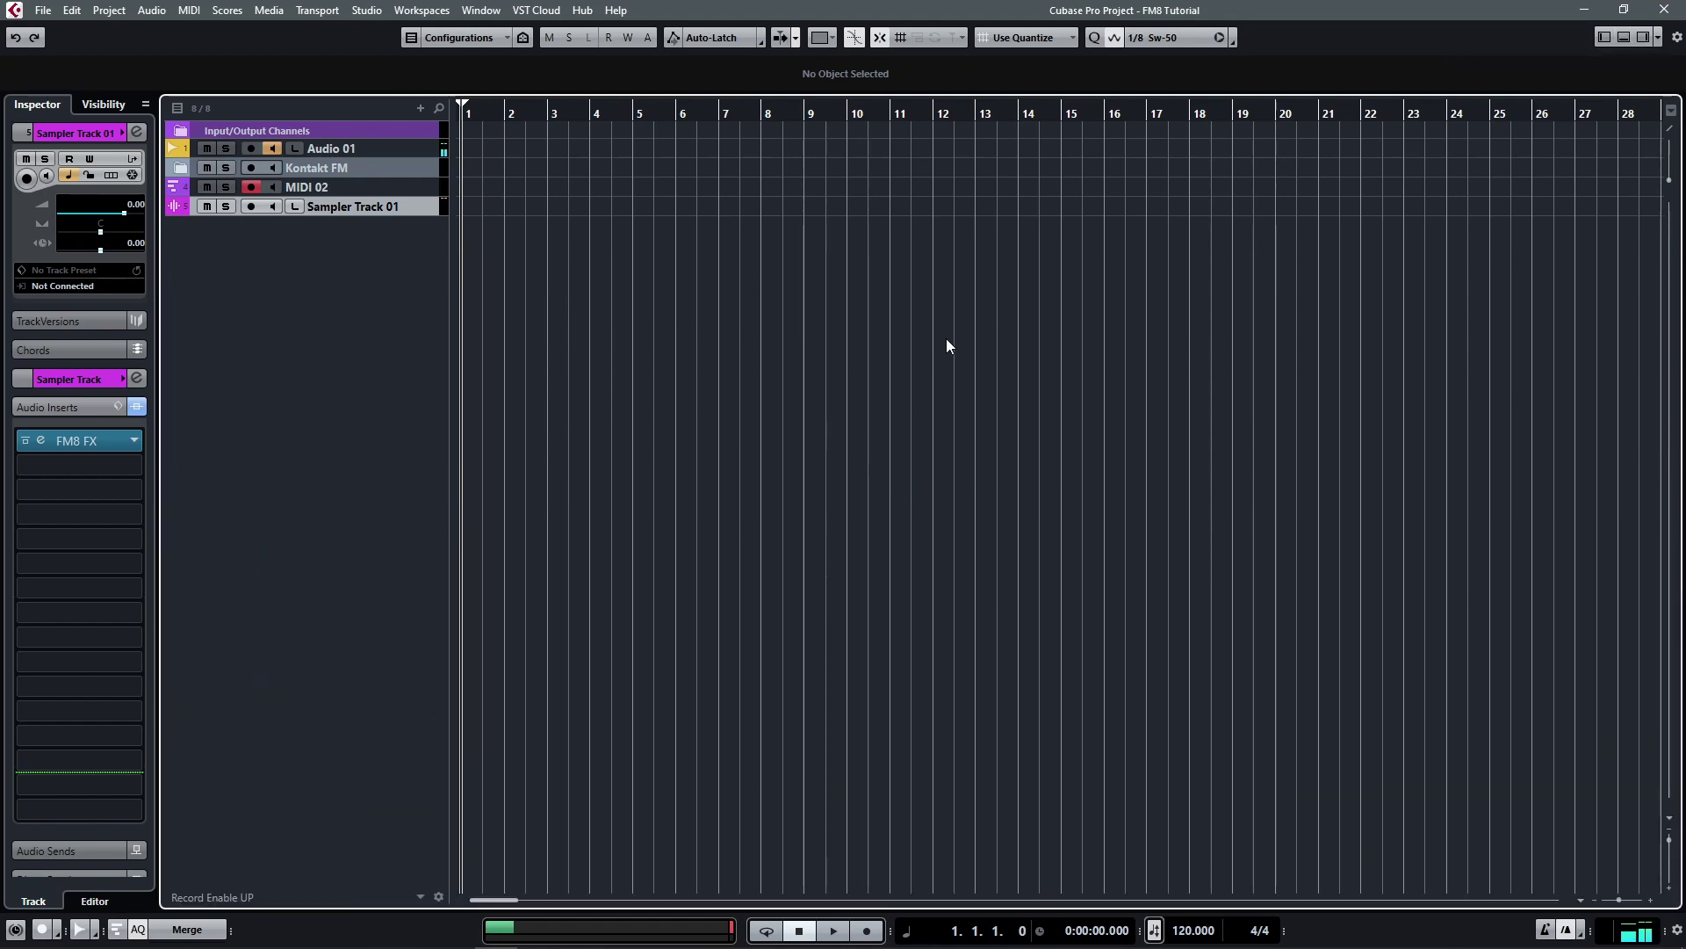